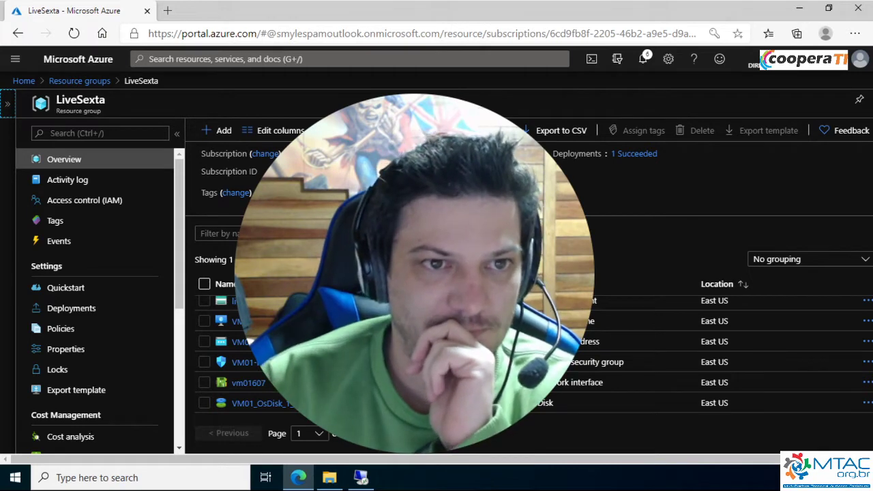
Open portal.azure.com in a new browser tab
click(167, 10)
text(por)
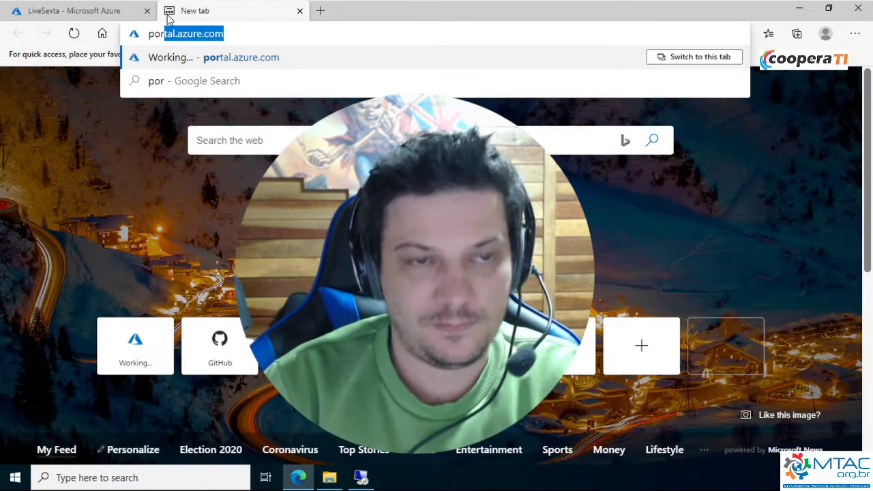
text(tal)
key(Return)
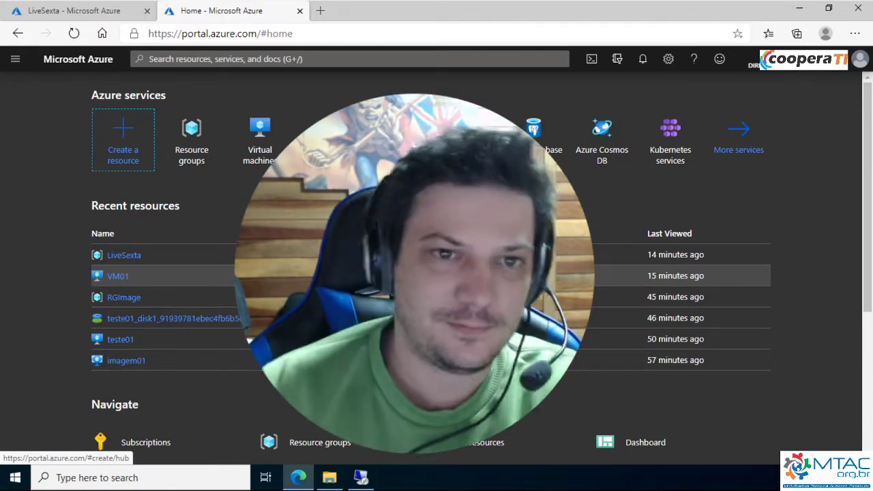
Load azure.com in the same tab to view the Azure home page, and close that tab to return to LiveSexta
click(384, 32)
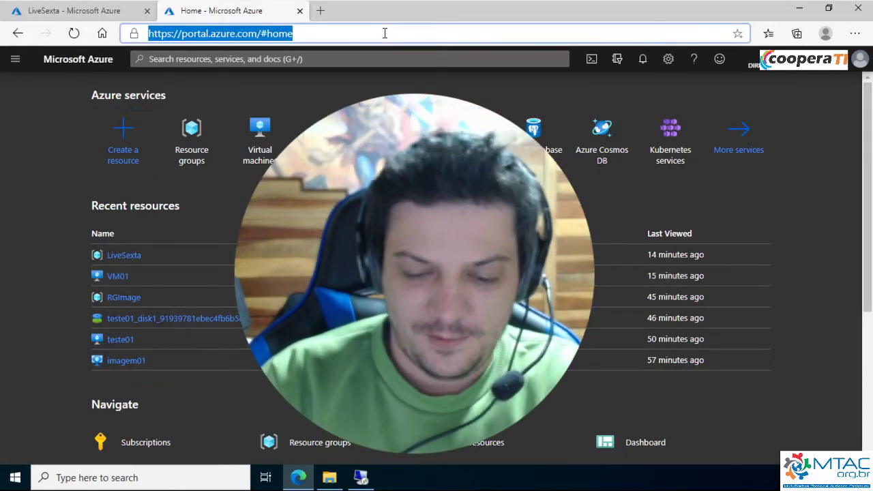
text(azu)
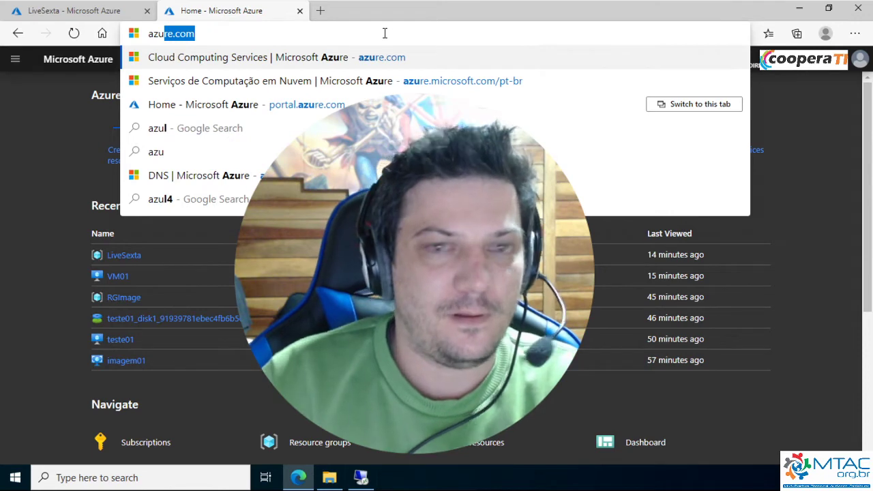
key(Return)
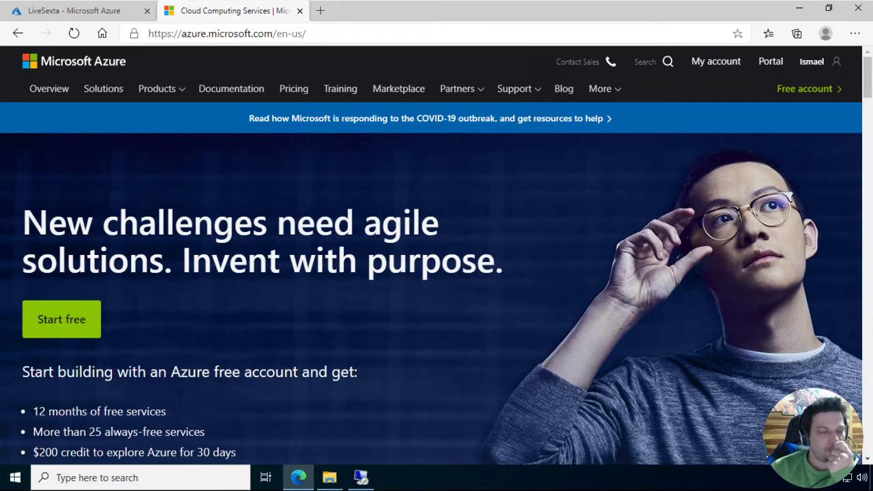
key(ctrl+shift+Tab)
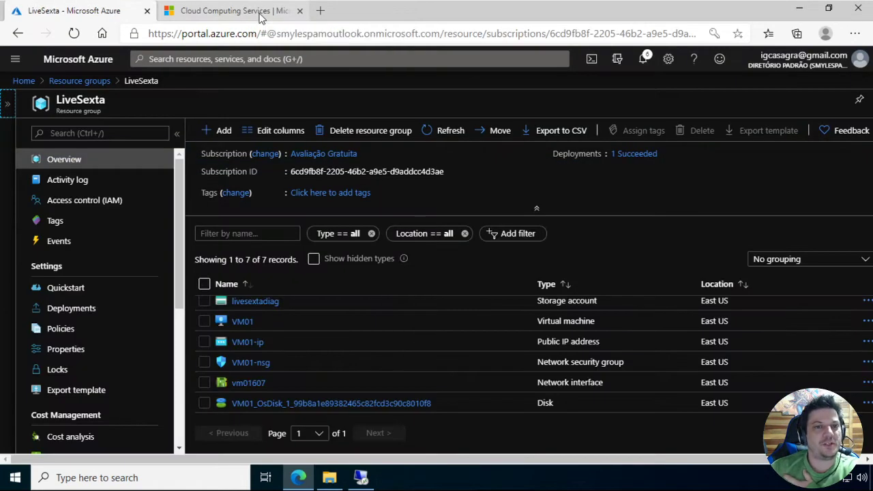
middle_click(260, 18)
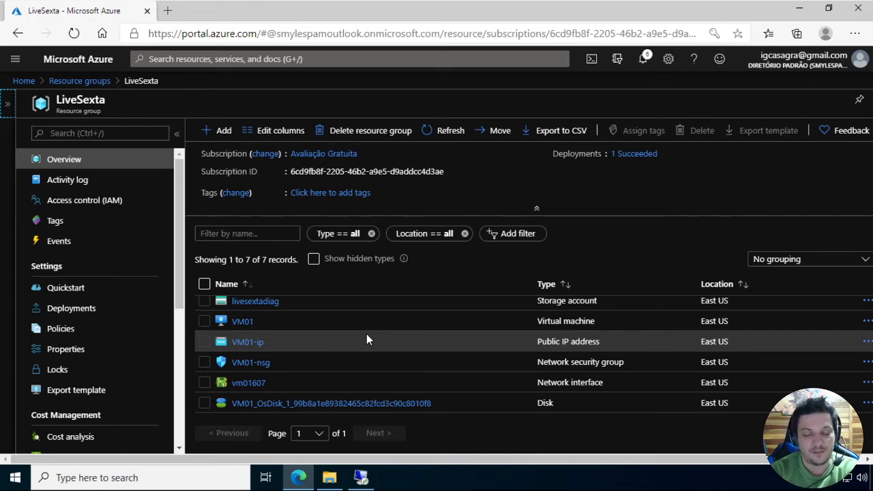
Switch to the open Remote Desktop session and disconnect it
click(361, 477)
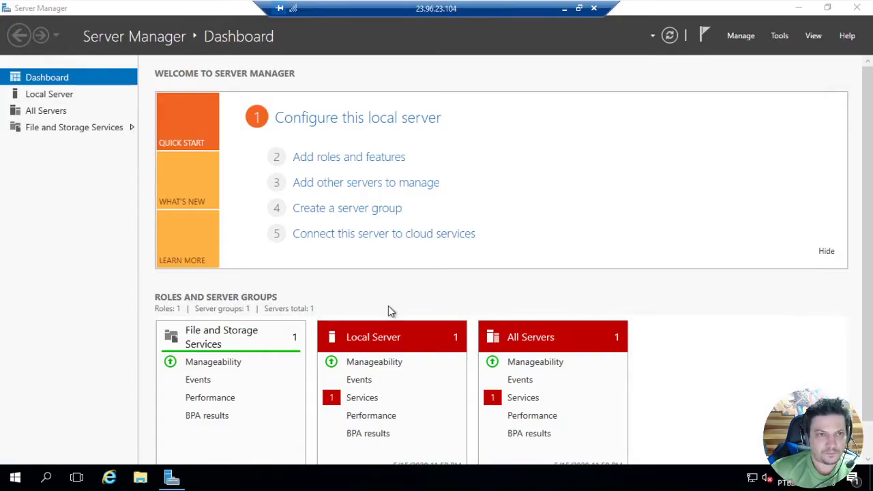
click(594, 8)
click(480, 268)
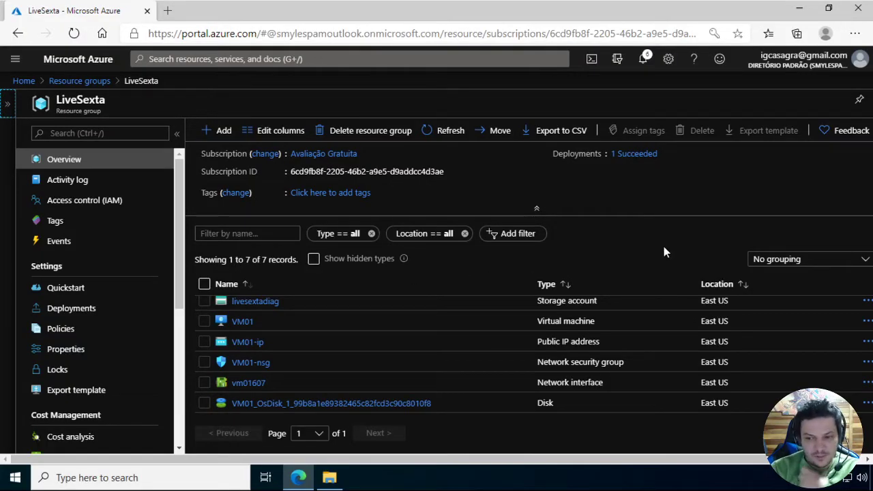
Download the RDP file for the VM01 virtual machine from its connection page and open it
click(247, 324)
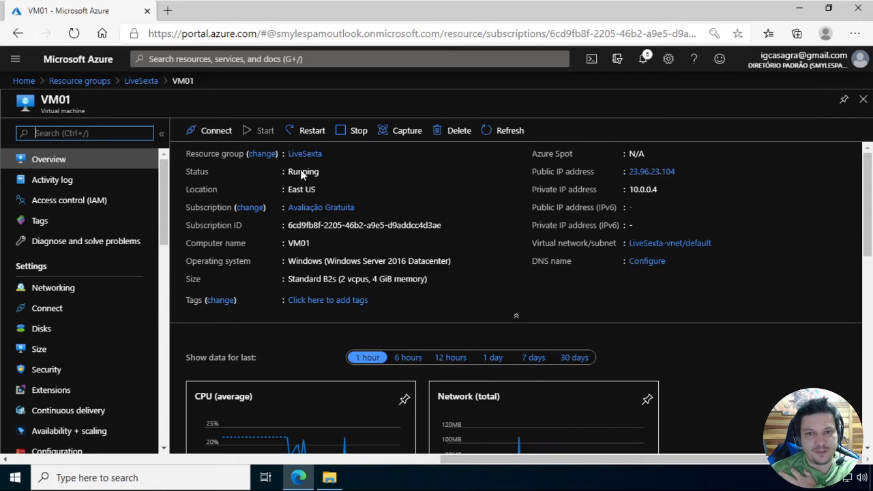
click(213, 142)
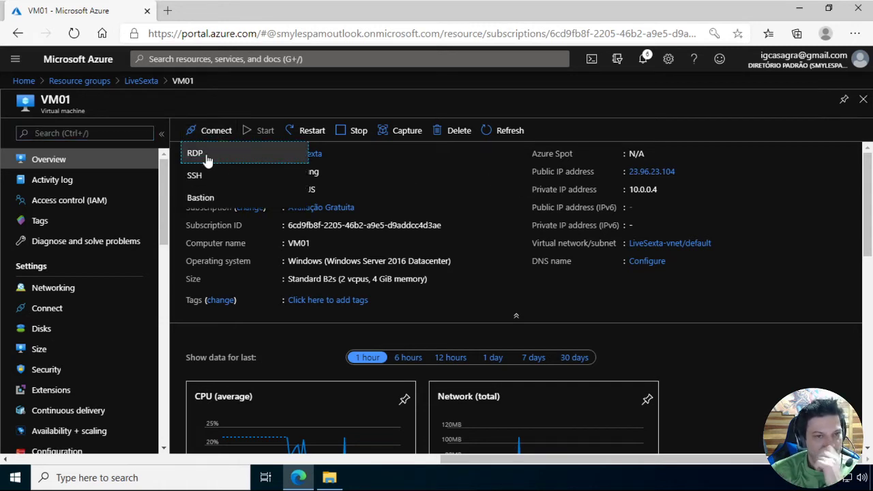
click(206, 158)
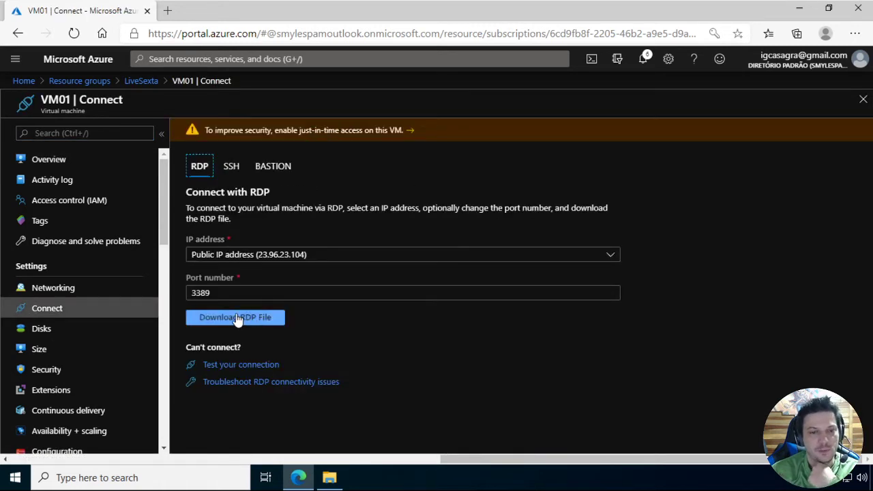
click(238, 318)
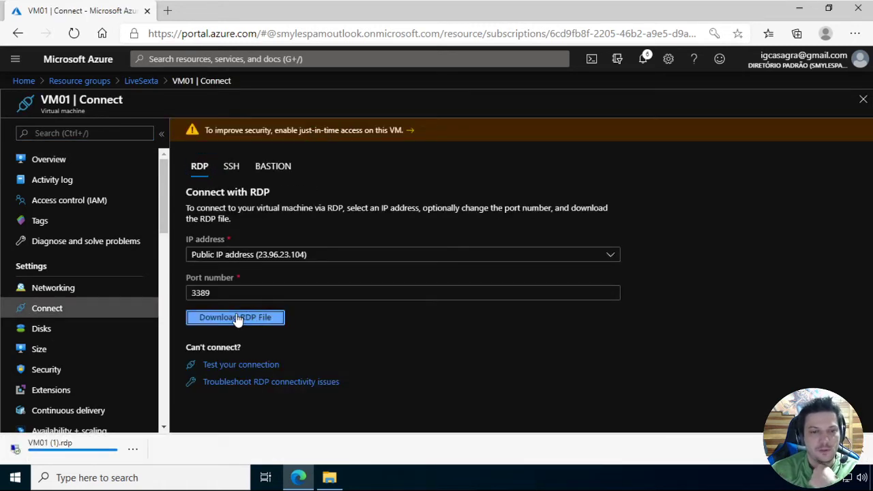
click(54, 447)
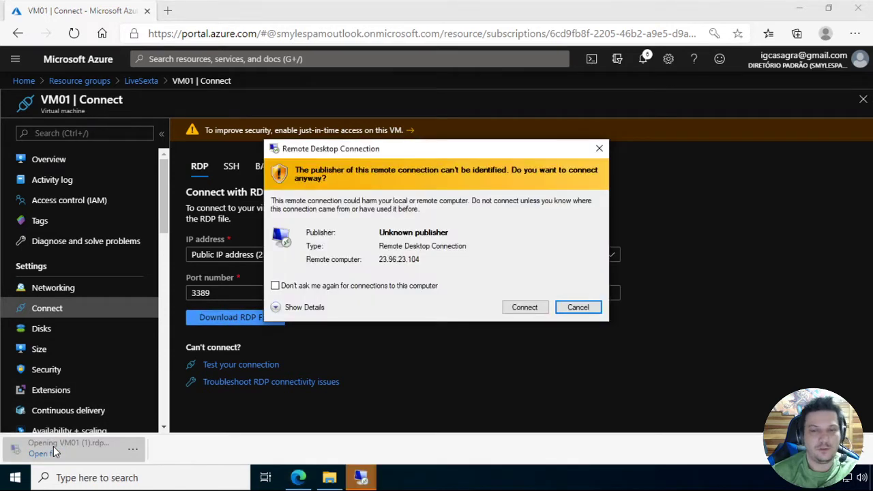
Connect to VM01 over Remote Desktop, entering the account password and accepting the security prompt
key(alt+c)
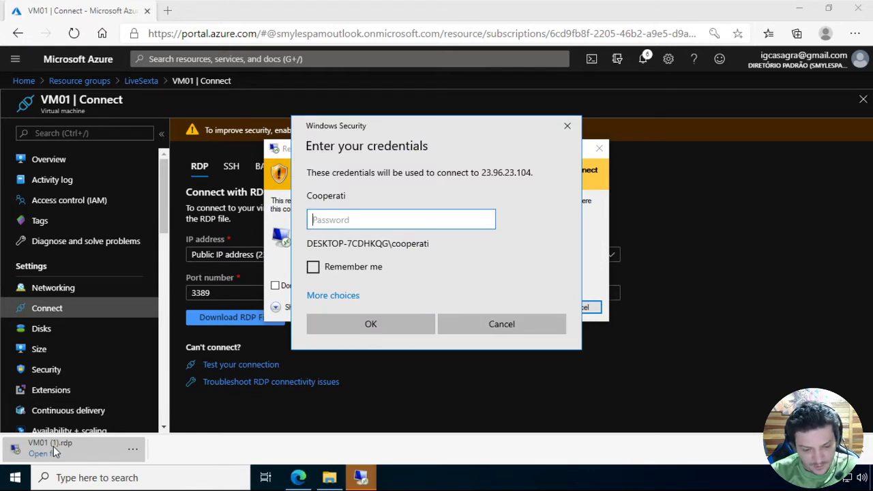
text(•••••••••)
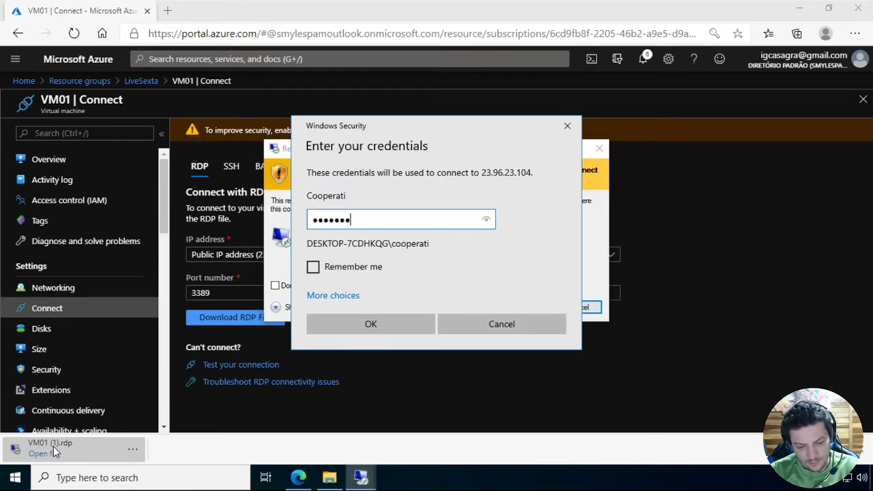
text(•••)
key(Return)
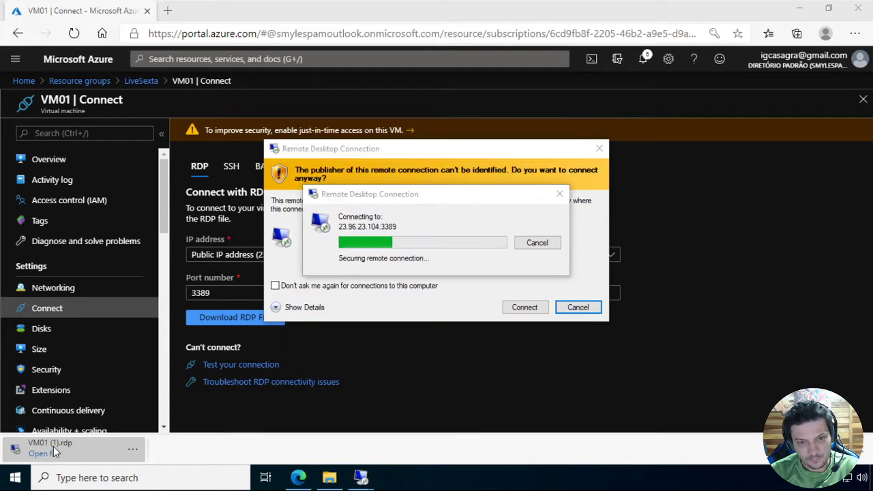
key(Left)
key(Return)
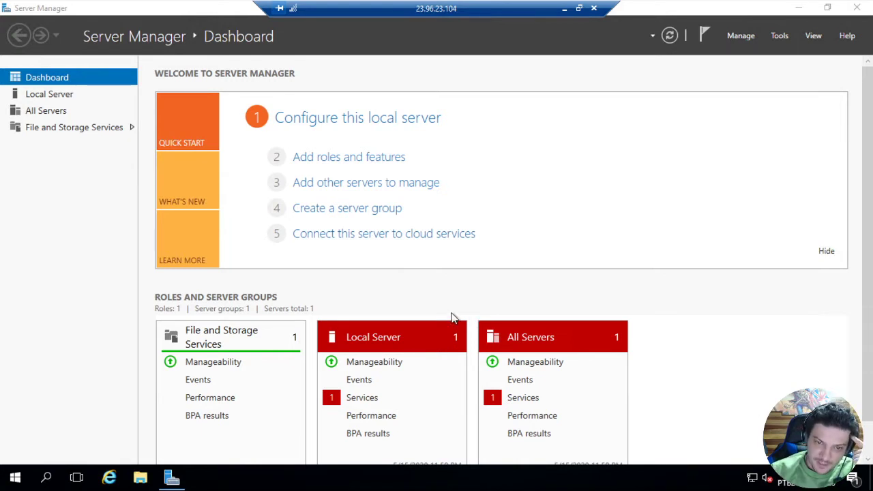
Minimize Server Manager in the remote session and view the VM's drives under This PC
click(801, 9)
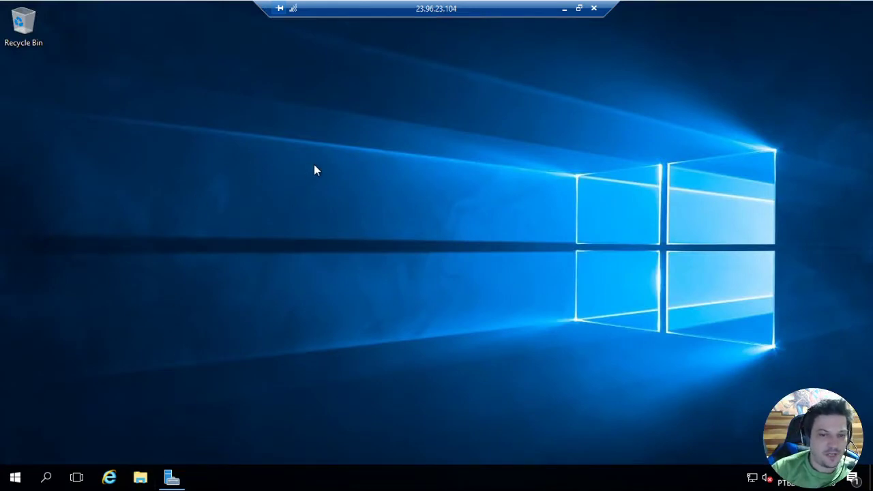
key(super+e)
click(127, 206)
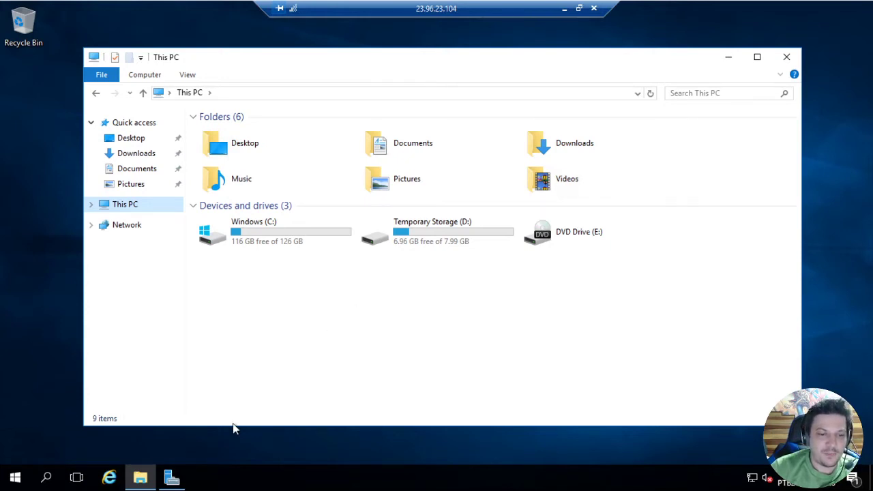
Turn off IE Enhanced Security Configuration for both Administrators and Users in Server Manager's Local Server properties
mouse_move(176, 479)
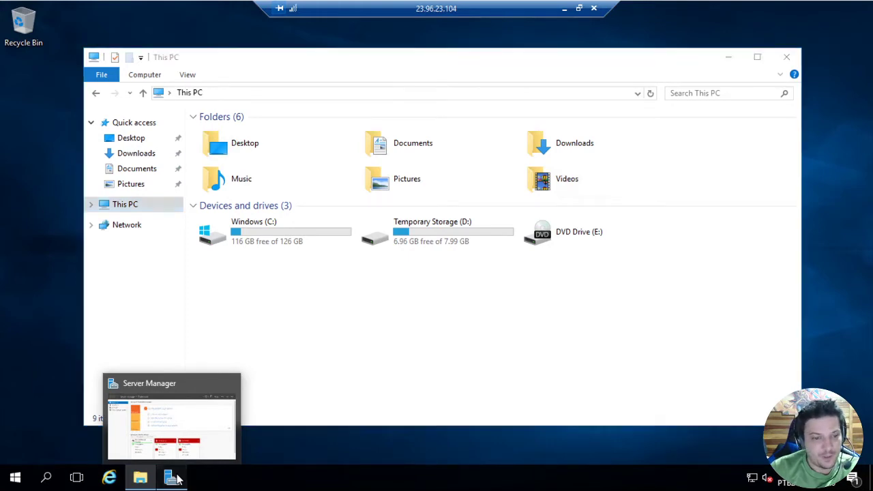
click(174, 478)
click(41, 94)
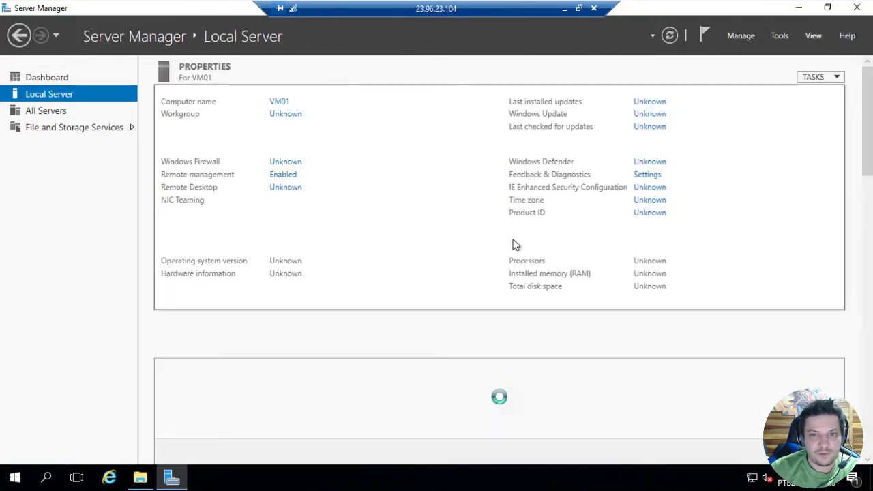
click(642, 188)
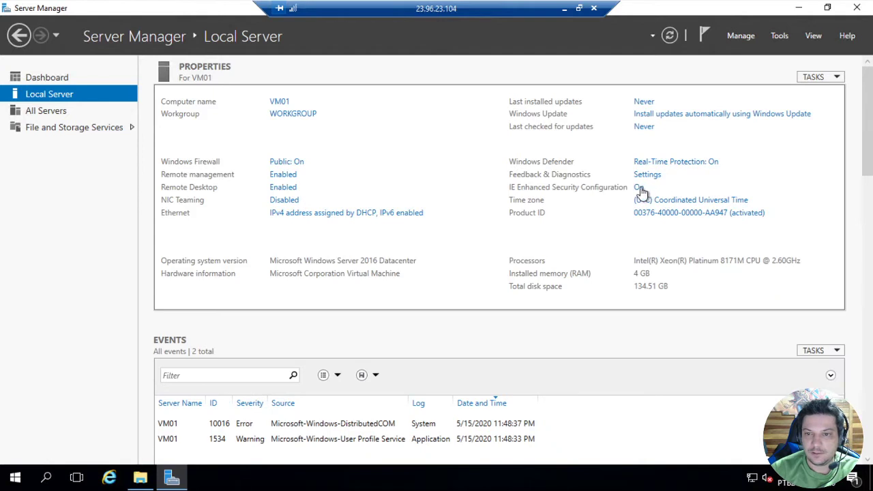
click(354, 222)
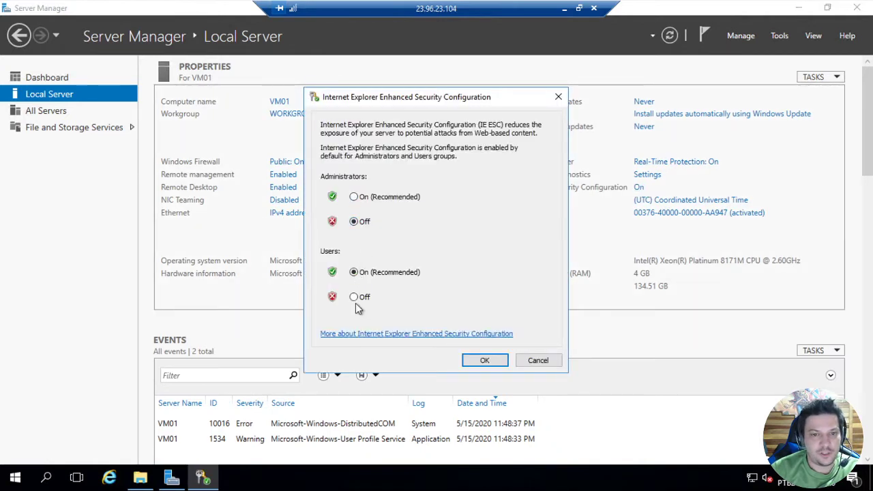
click(356, 298)
click(485, 360)
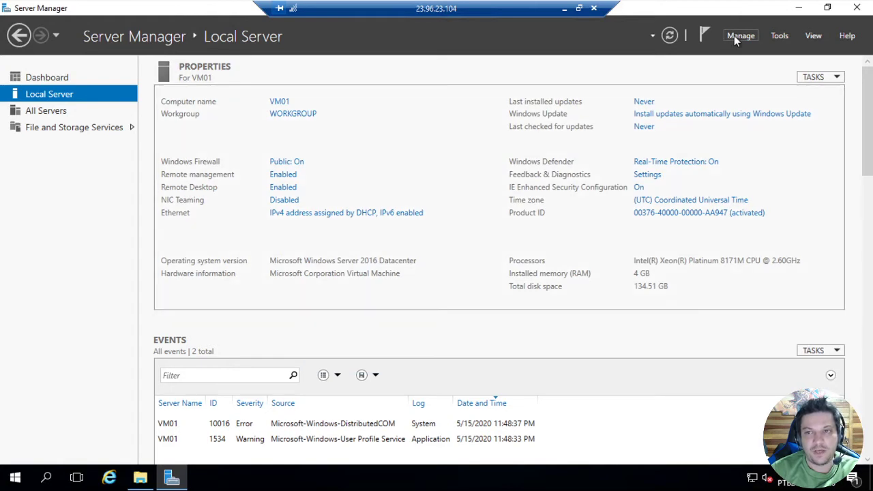
Start the Add Roles and Features wizard with a role-based installation on VM01 and advance to the server roles
click(734, 36)
click(764, 53)
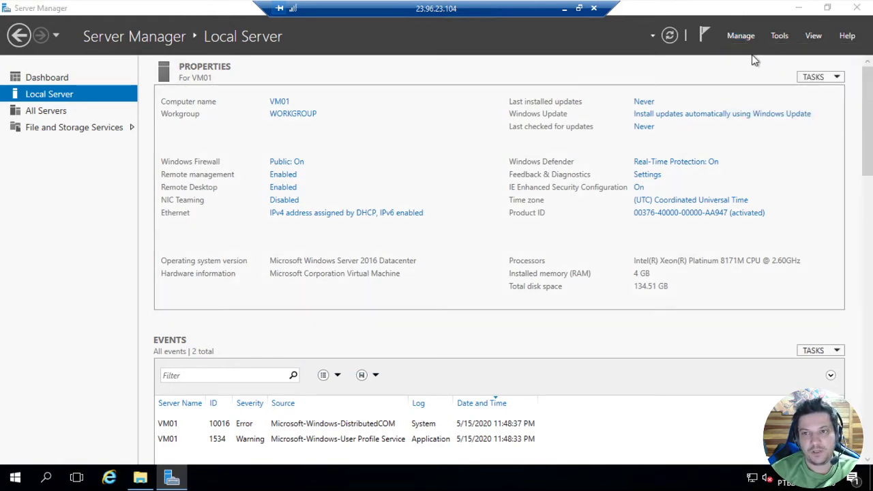
click(380, 379)
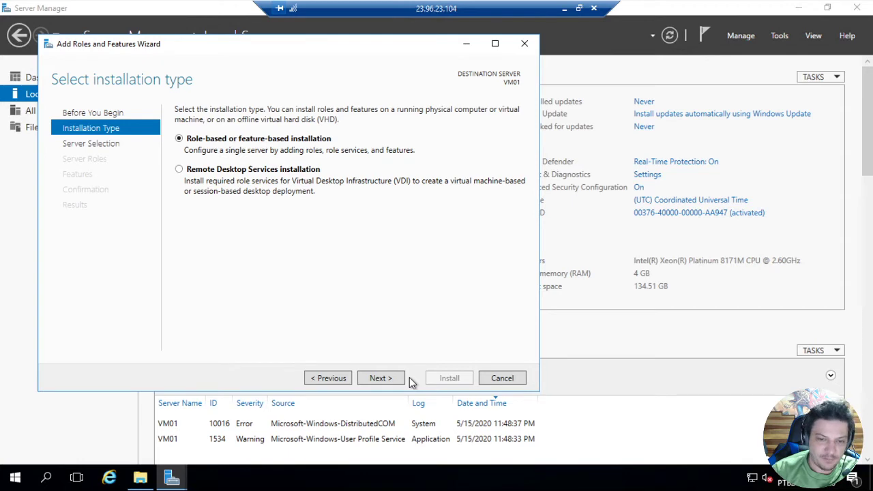
click(384, 382)
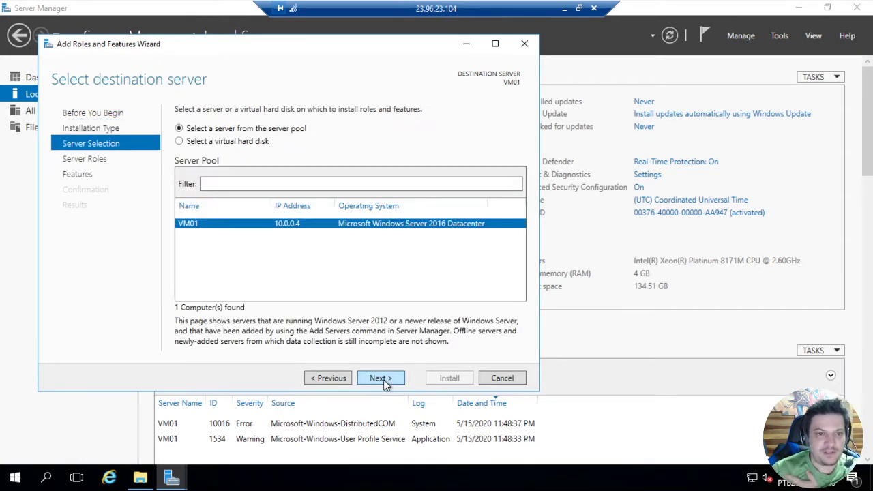
click(382, 380)
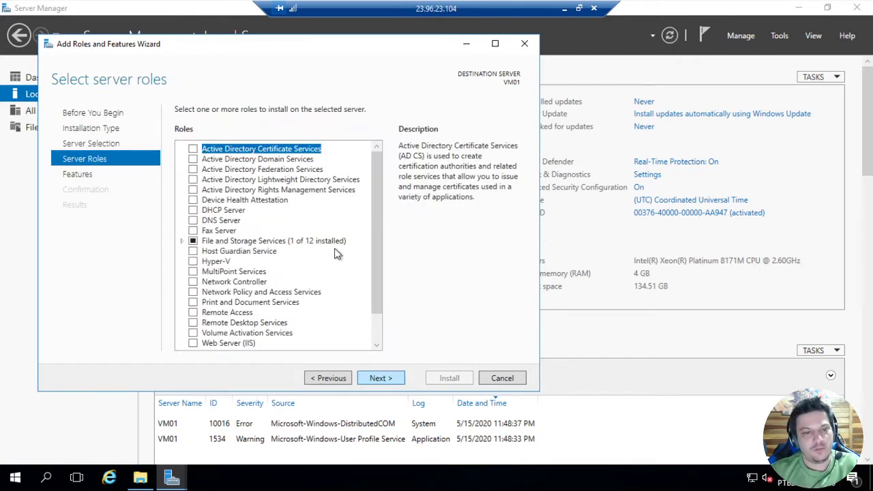
Select the Web Server (IIS) role together with its required management tools
scroll(285, 231, down, 1)
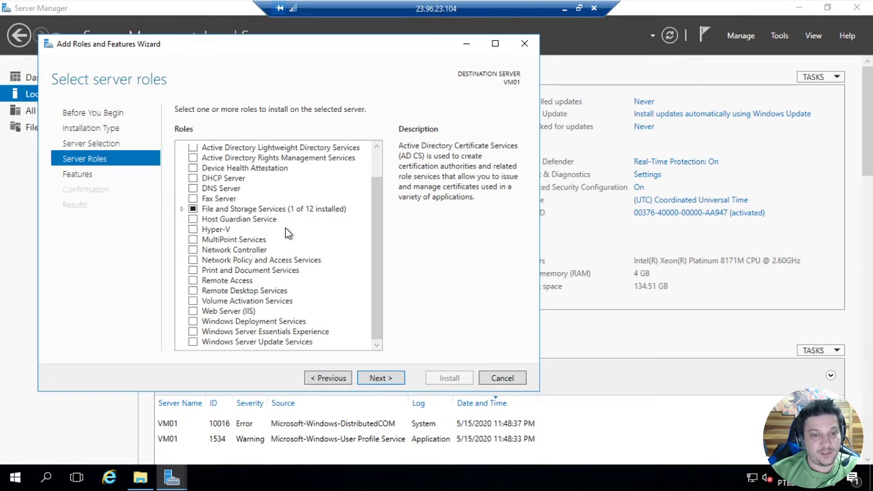
click(194, 312)
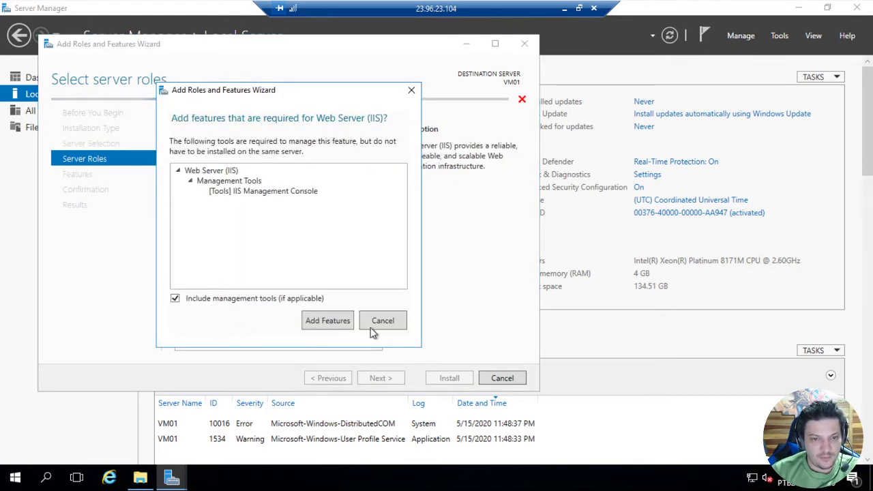
click(330, 321)
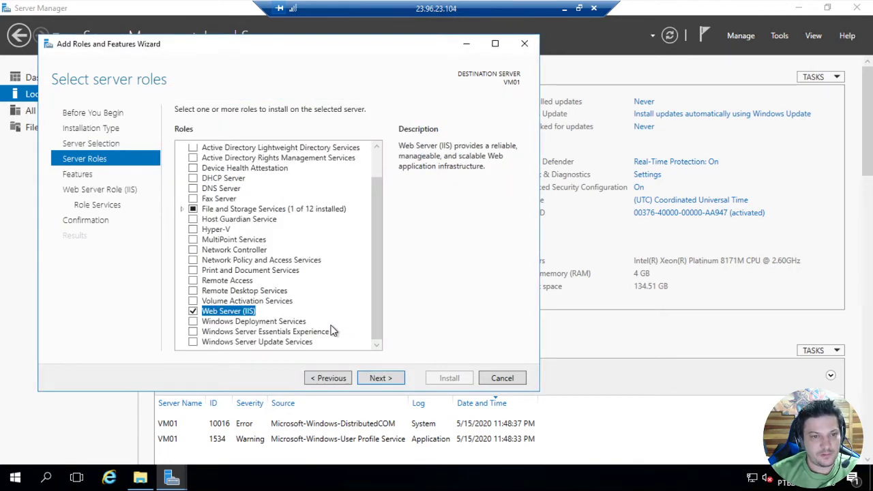
Keep the default features and role services for Web Server (IIS) and start the installation
click(384, 380)
click(386, 381)
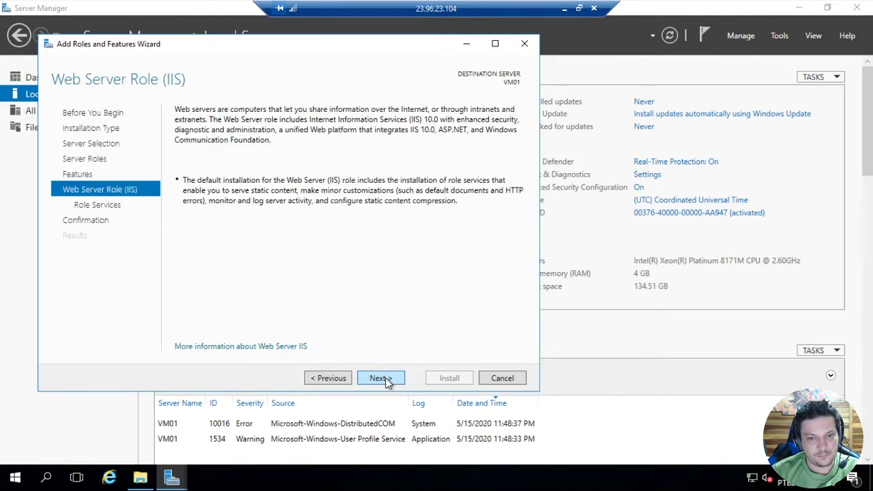
click(387, 381)
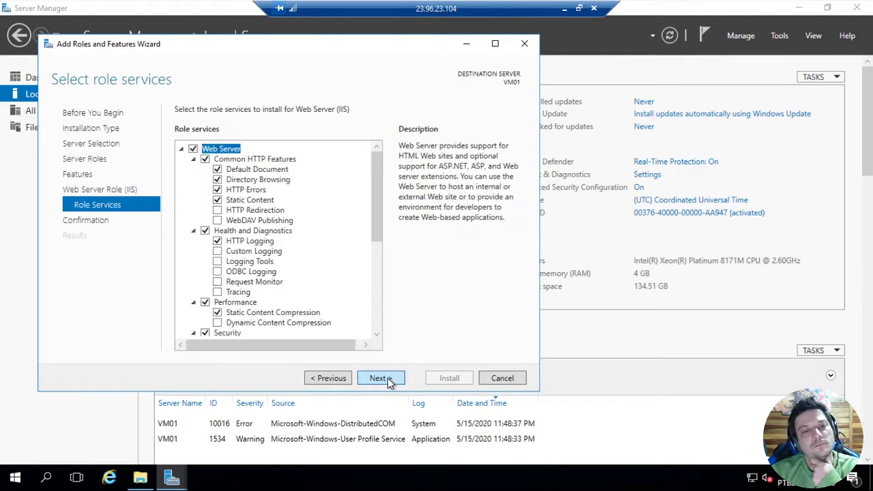
click(387, 381)
click(440, 382)
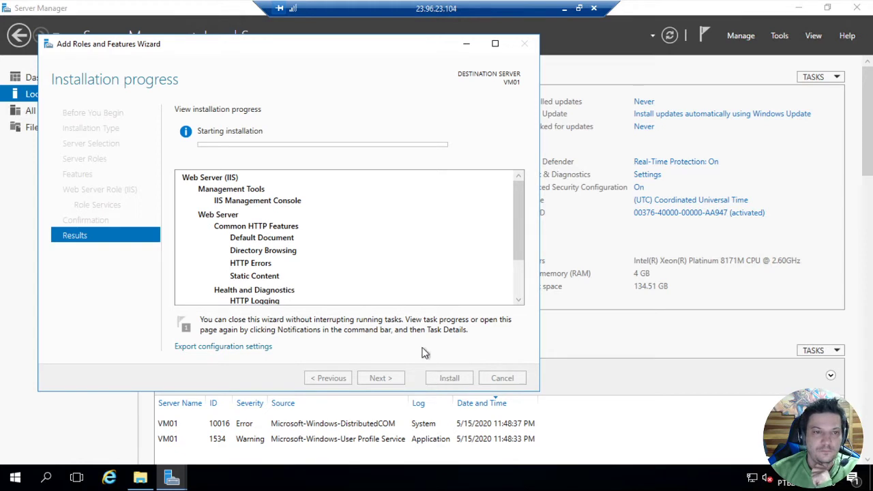
Minimise the open windows, start Internet Explorer 11 on VM01 and finish its setup without the recommended settings
click(805, 9)
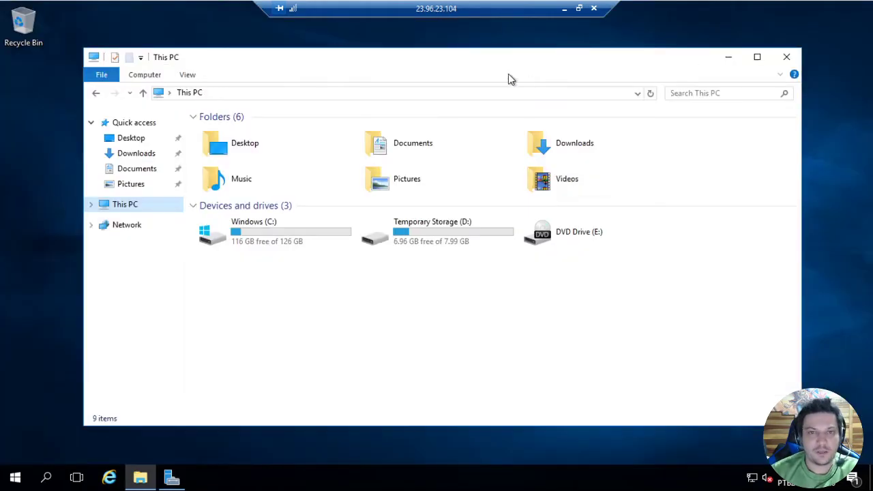
click(736, 59)
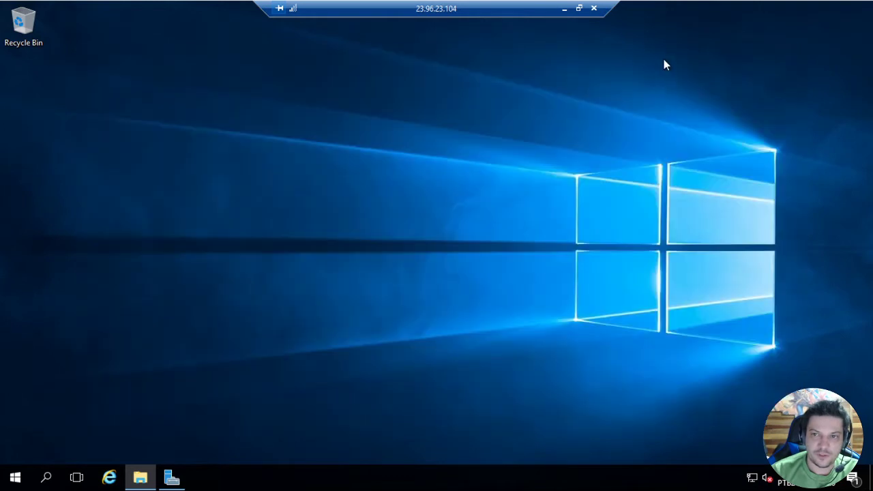
click(109, 477)
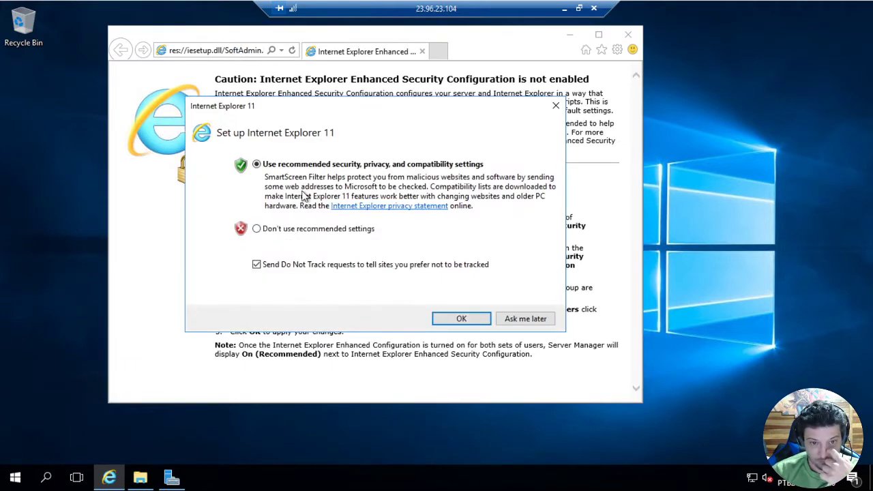
click(305, 229)
click(458, 318)
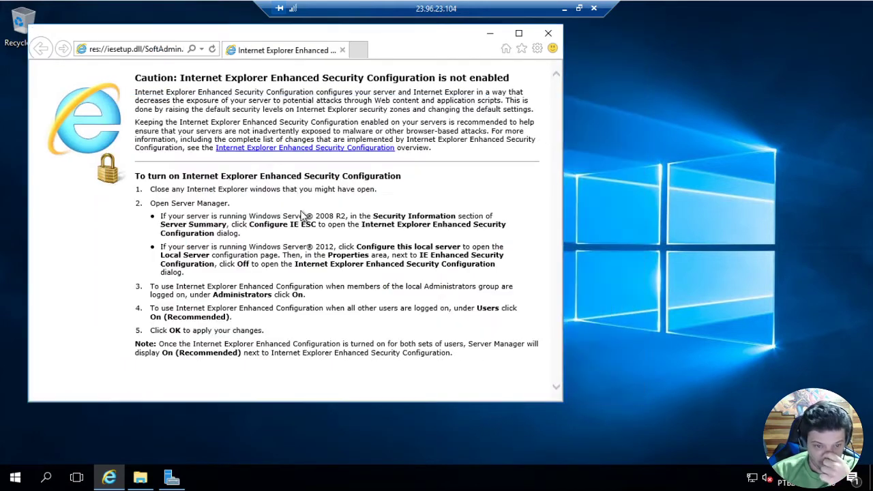
Search the web for "edge chromium" in Internet Explorer
click(163, 54)
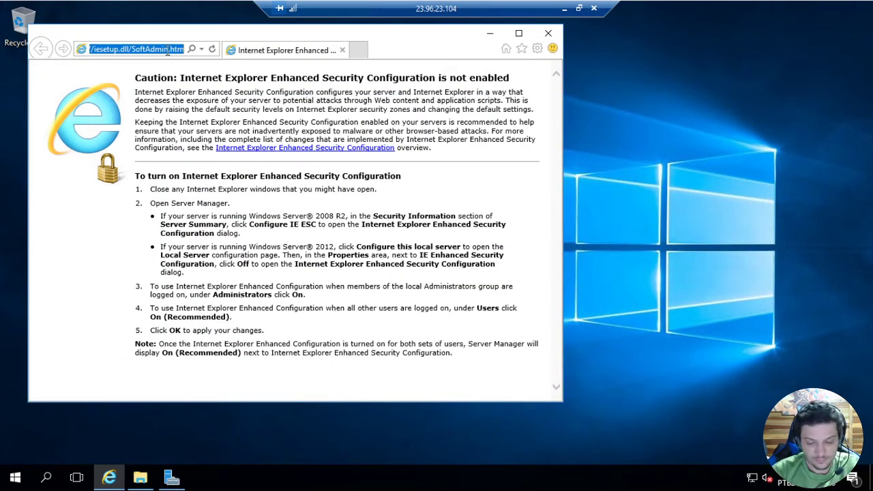
text(bing)
key(BackSpace)
key(BackSpace)
key(BackSpace)
key(BackSpace)
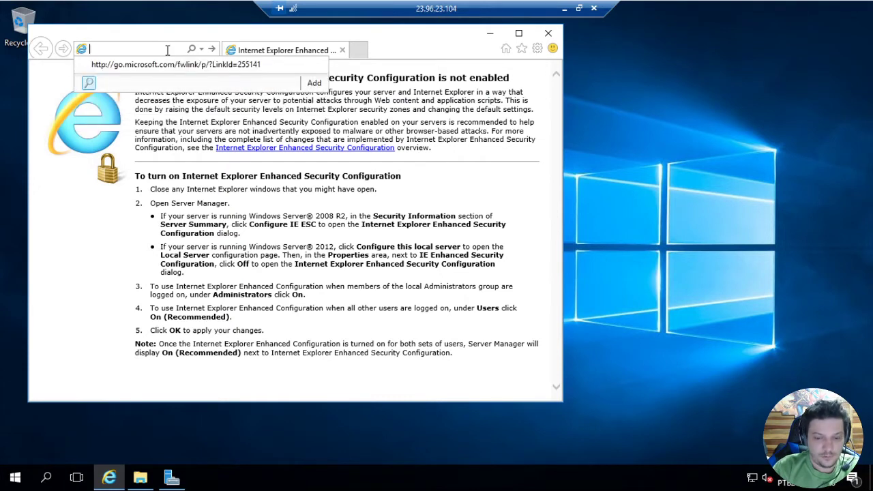
text(edge cf)
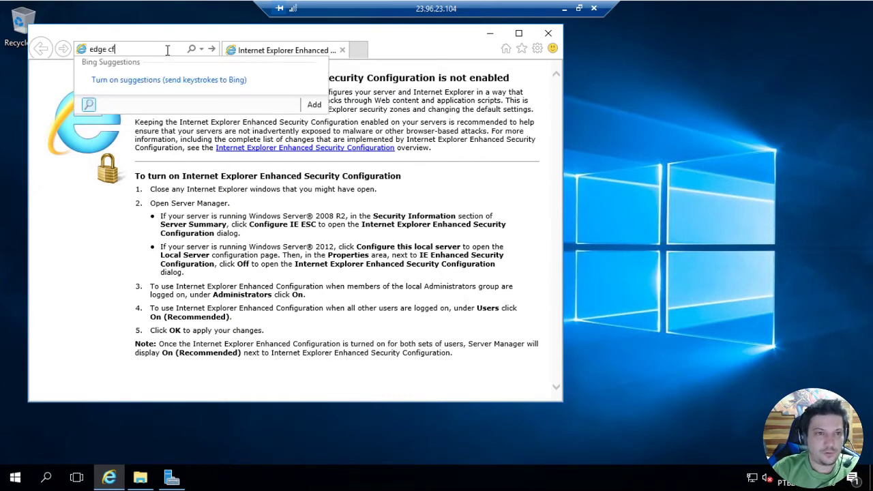
key(BackSpace)
text(hromium)
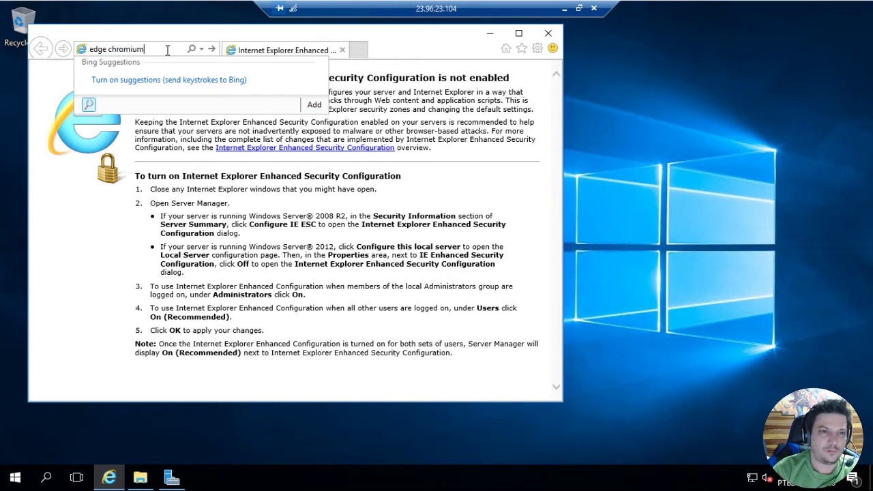
key(Return)
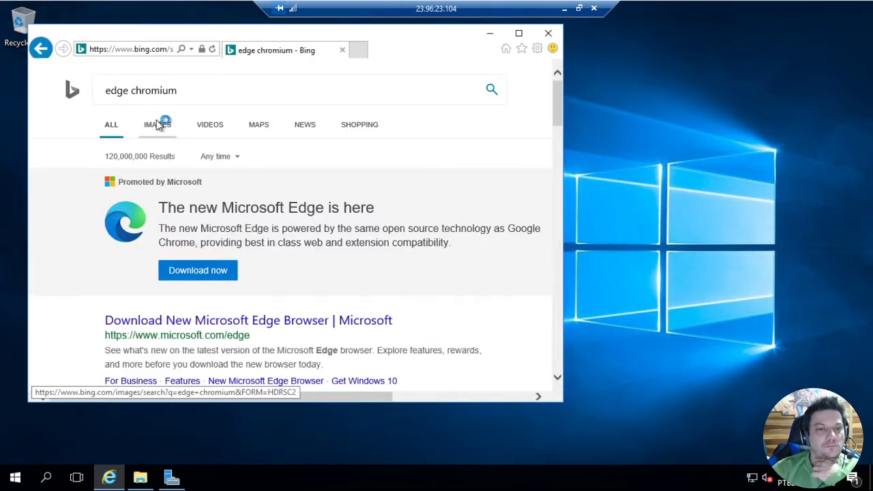
Download the new Microsoft Edge for Windows 10 from Microsoft's site, accepting the license terms, and run MicrosoftEdgeSetup.exe
click(197, 279)
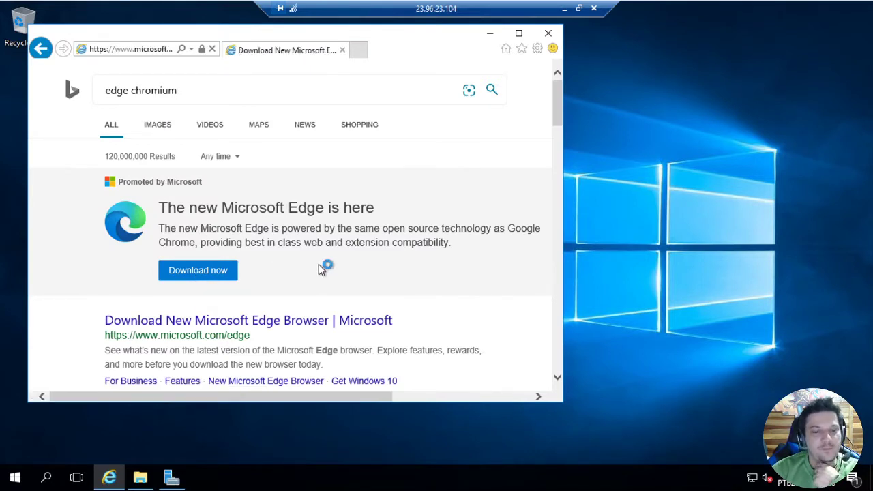
click(174, 478)
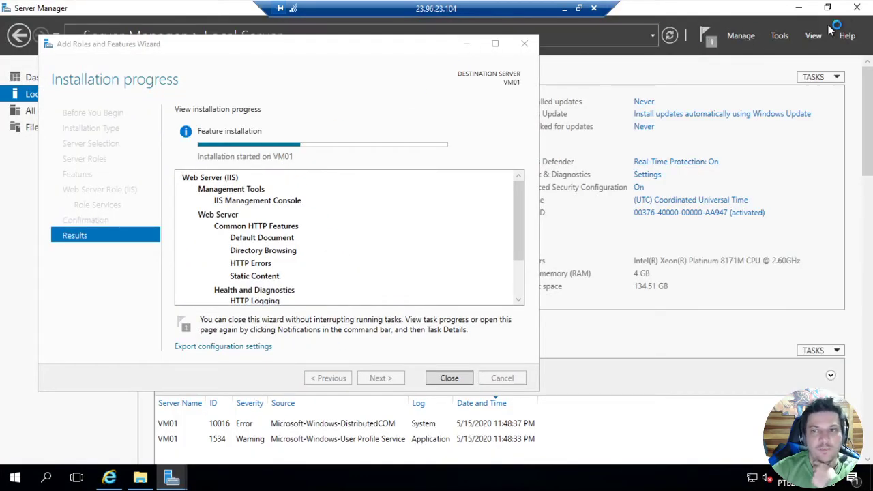
click(799, 8)
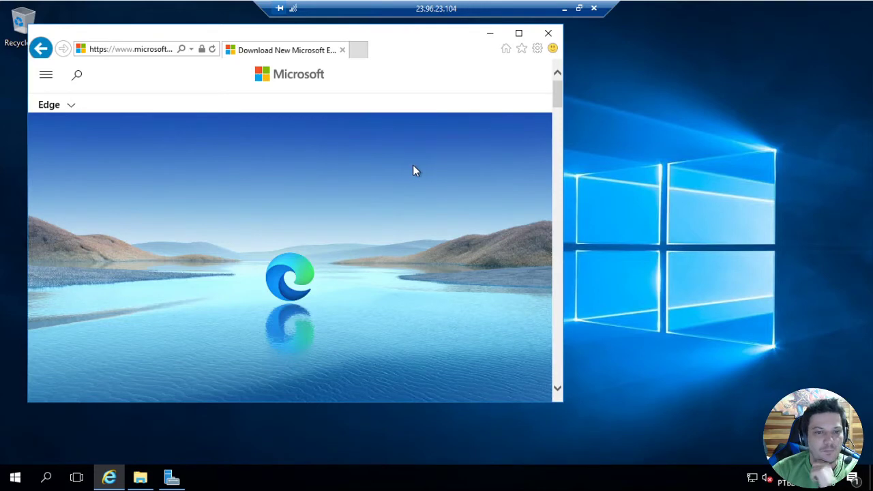
scroll(440, 186, down, 3)
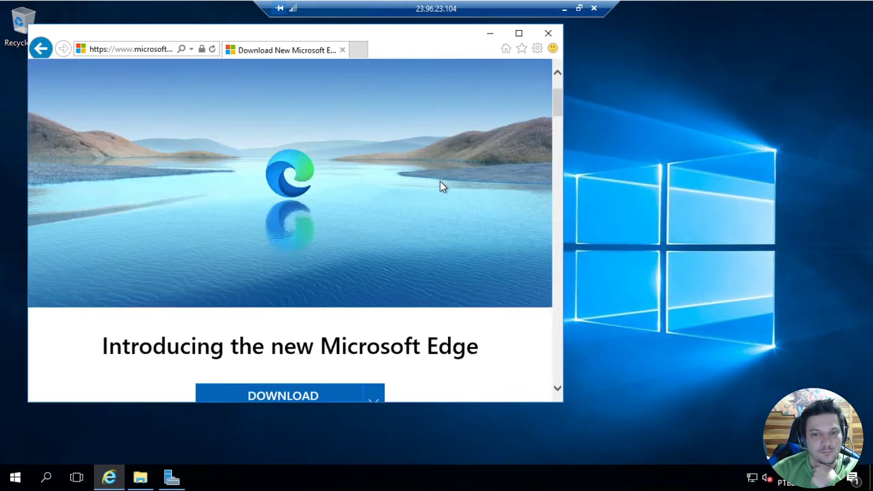
scroll(441, 181, down, 3)
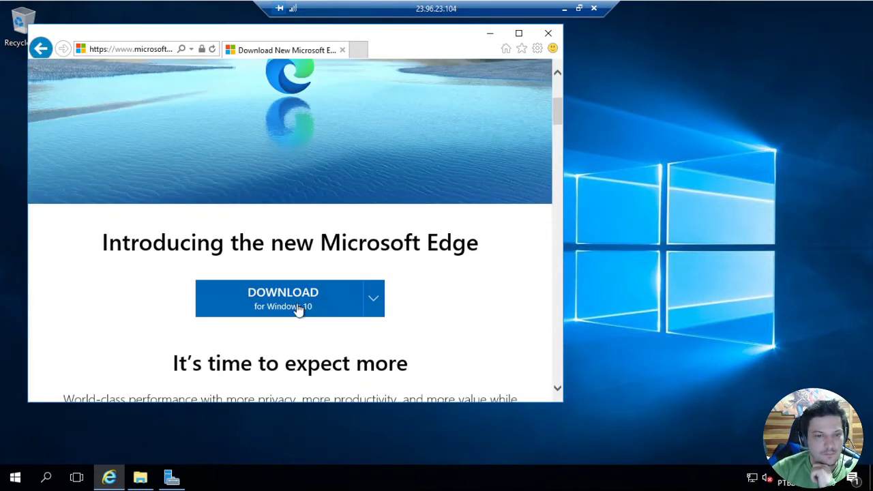
click(299, 309)
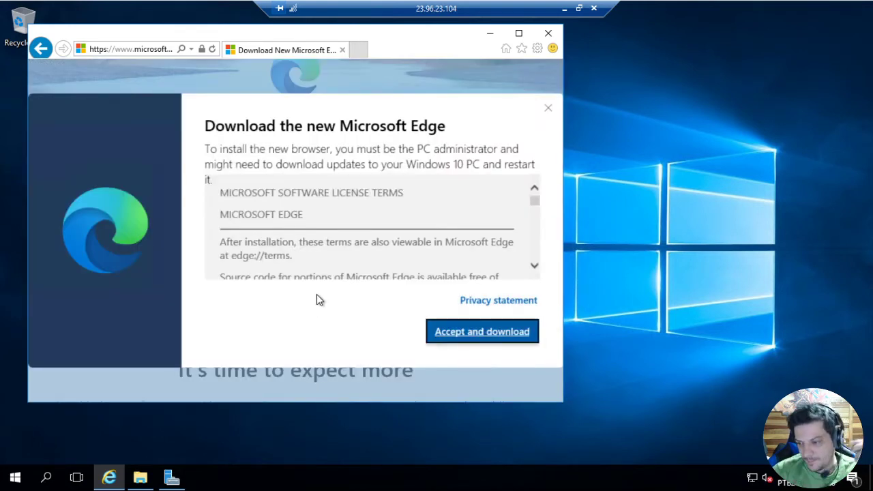
click(456, 332)
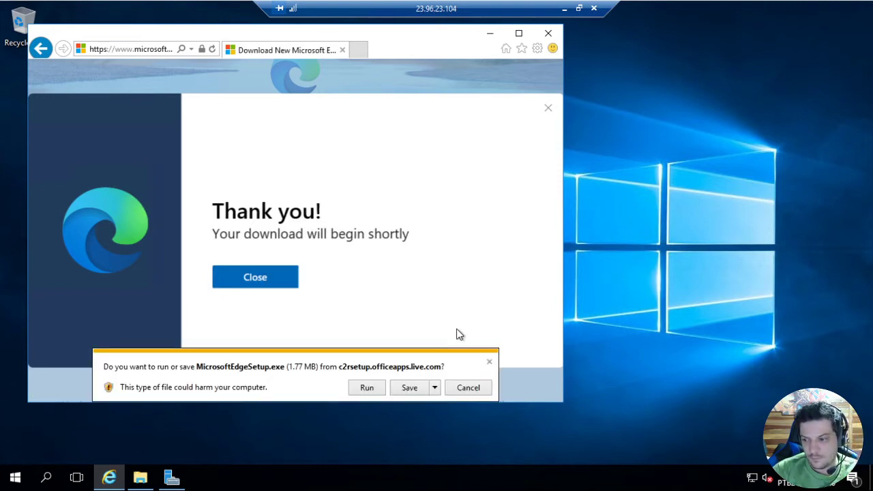
click(367, 387)
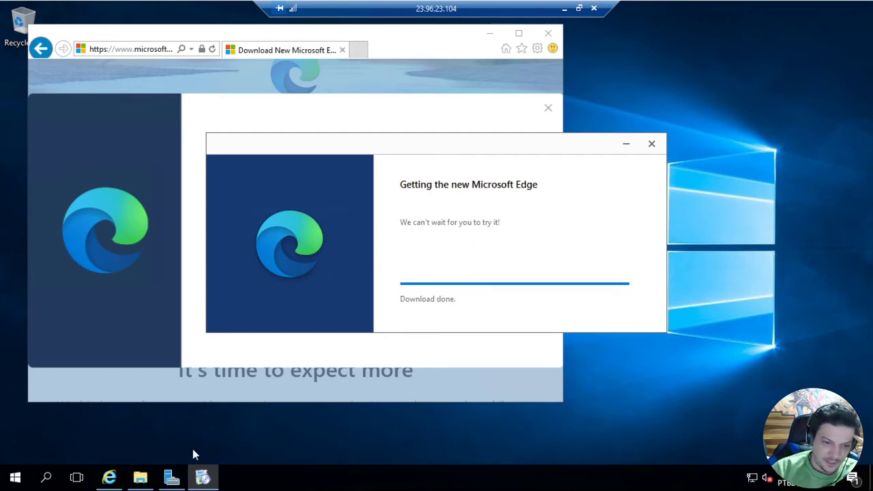
Monitor the Web Server (IIS) installation in Server Manager until it completes and close the Add Roles and Features wizard
click(171, 477)
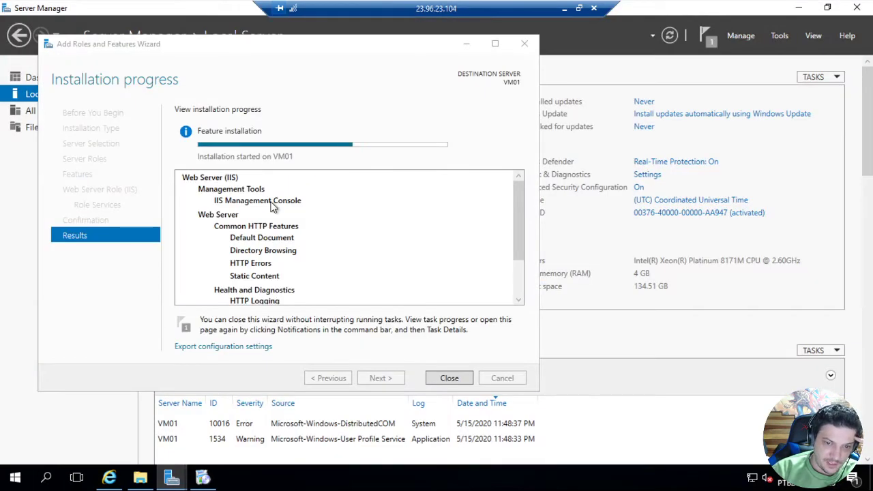
click(800, 8)
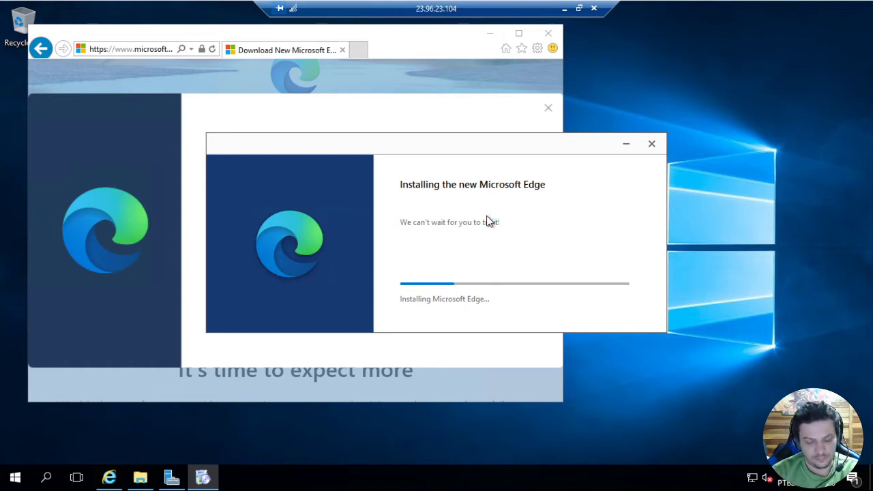
click(176, 482)
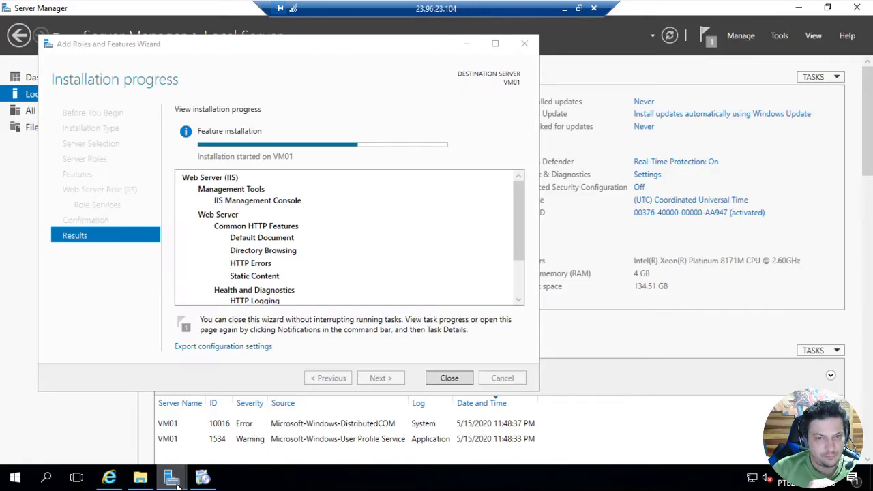
click(798, 9)
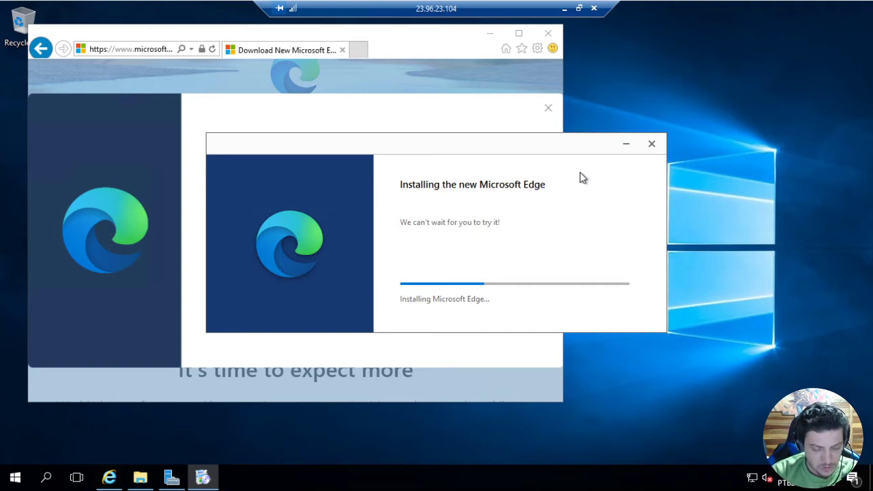
click(171, 478)
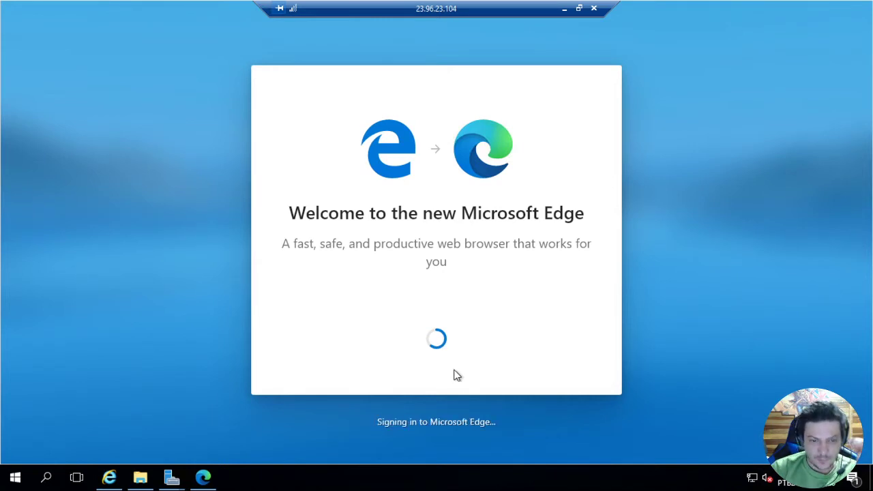
mouse_move(171, 477)
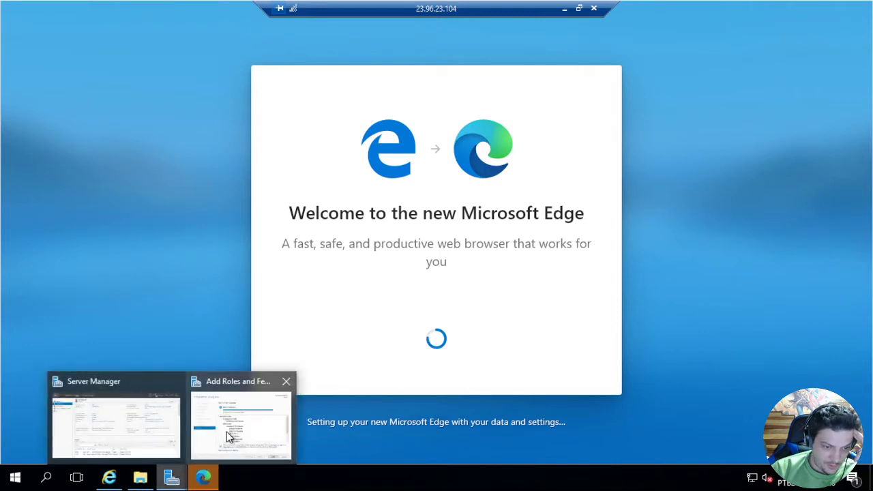
click(230, 436)
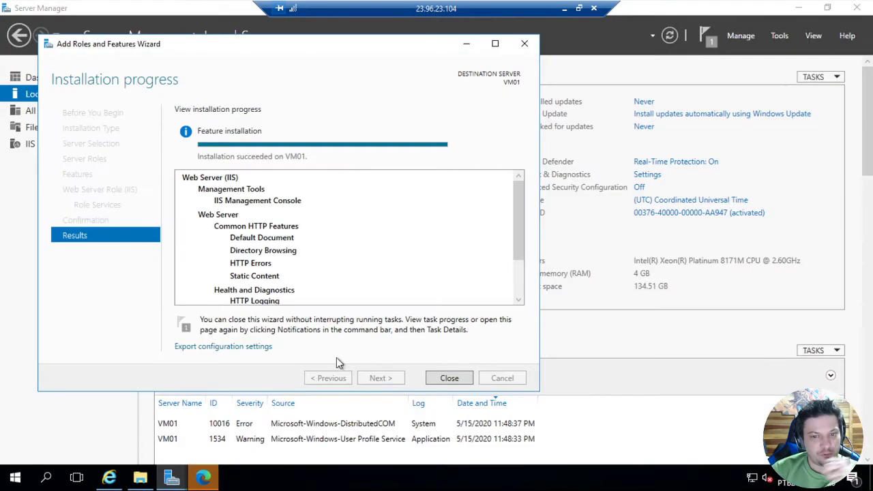
click(449, 378)
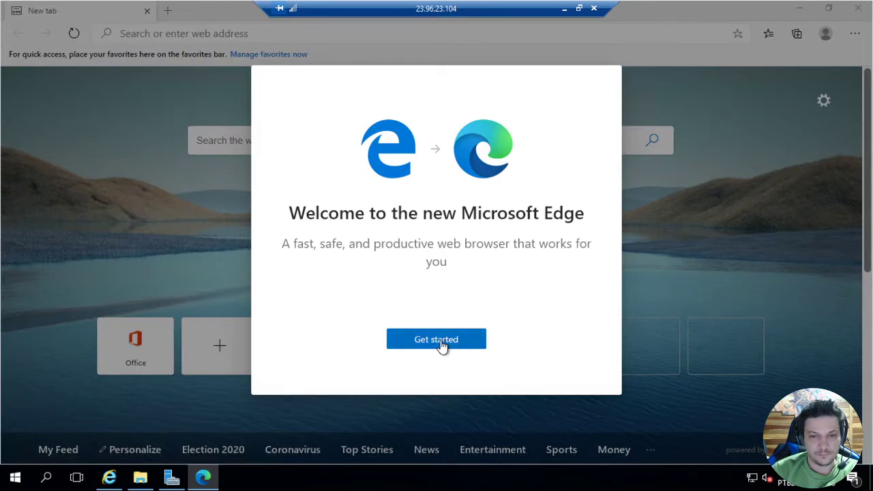
Complete the first-run setup of the new Microsoft Edge without signing in
click(442, 346)
click(579, 378)
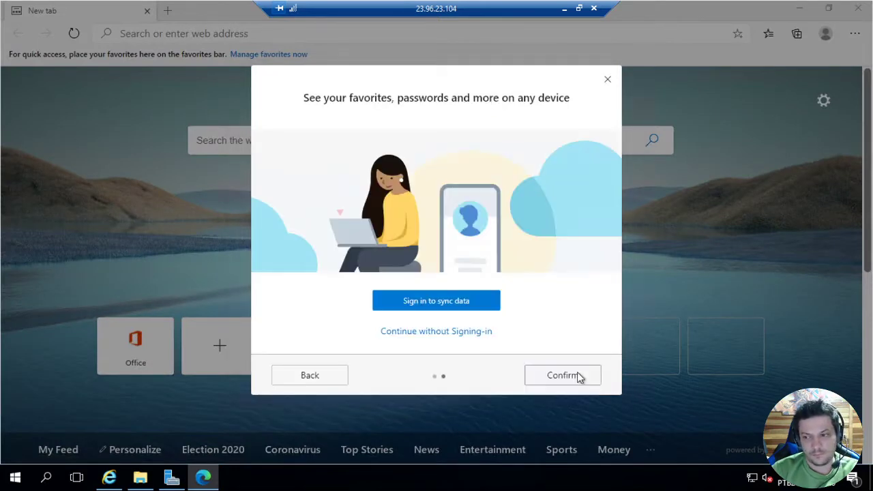
click(455, 341)
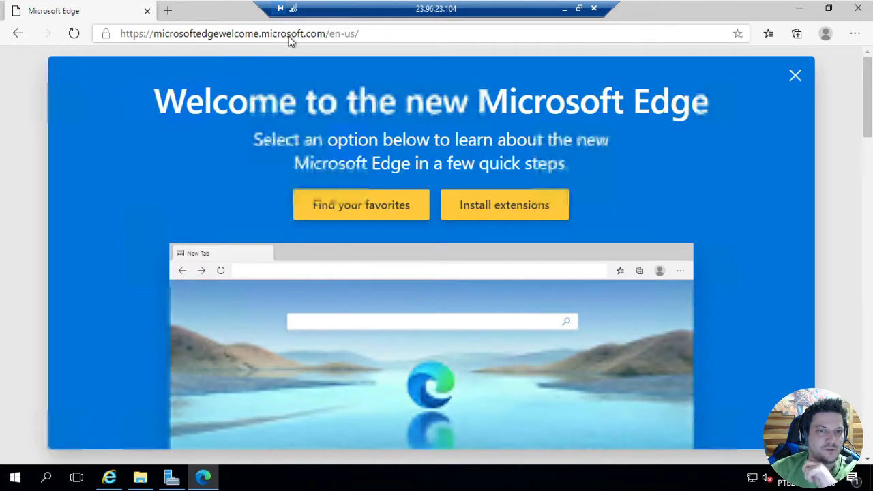
Open localhost in Microsoft Edge on VM01 to test the IIS web server
click(433, 35)
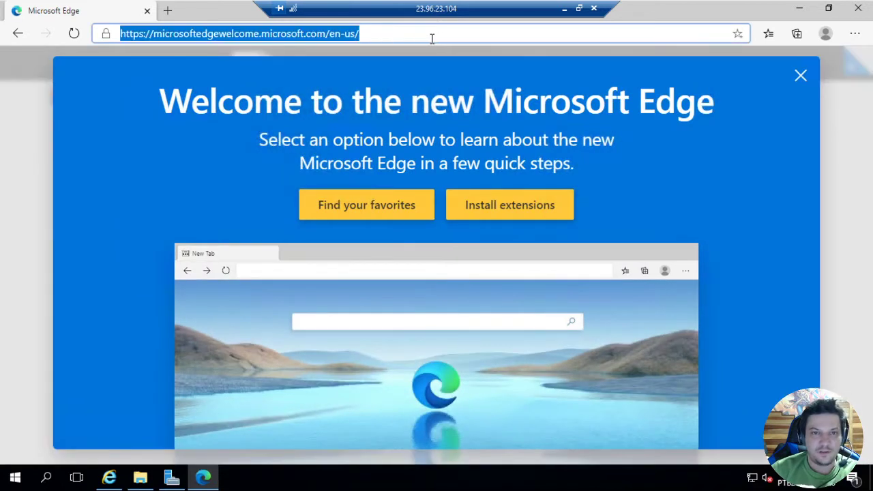
text(lo)
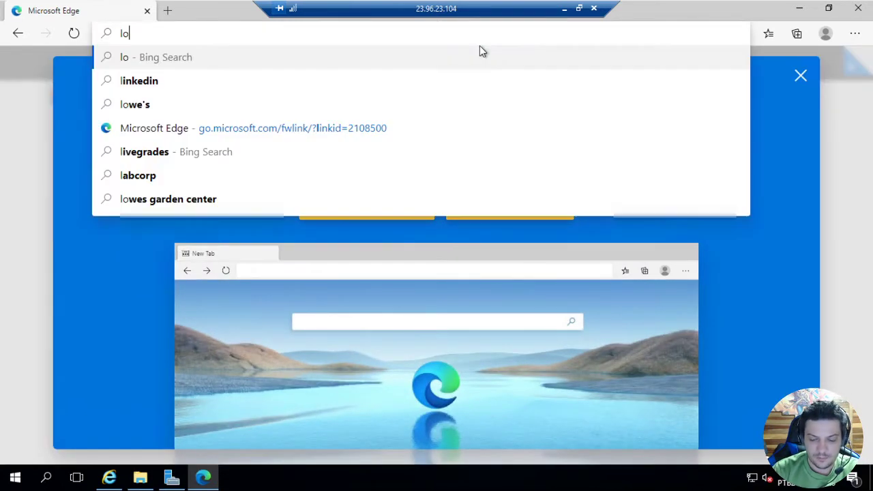
text(calhost)
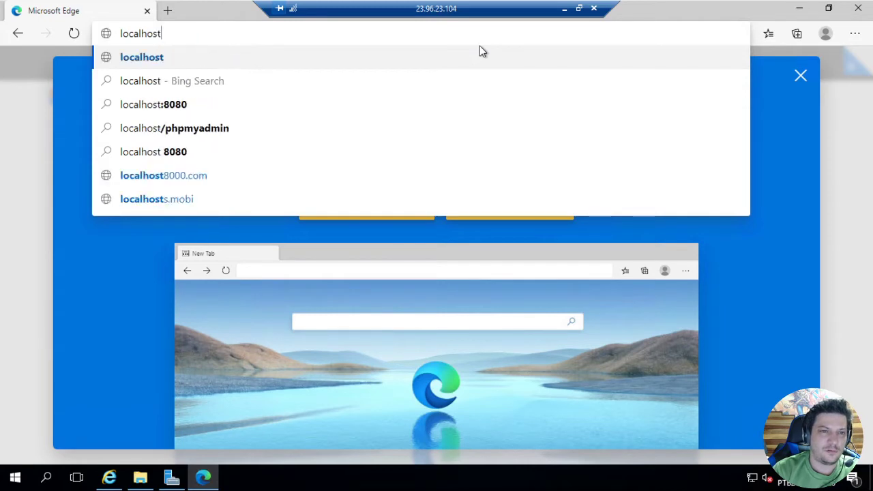
key(Return)
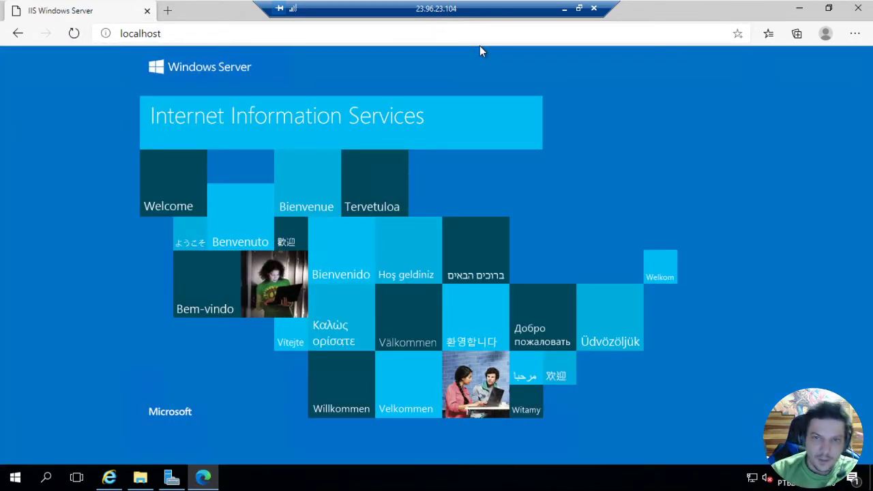
On the local computer, copy all files and folders inside the templated-hielo folder on the Desktop
click(565, 11)
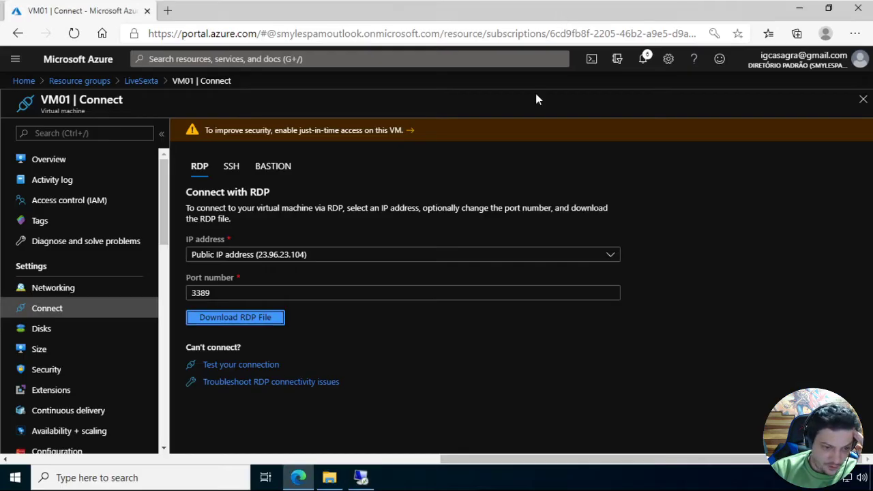
click(330, 477)
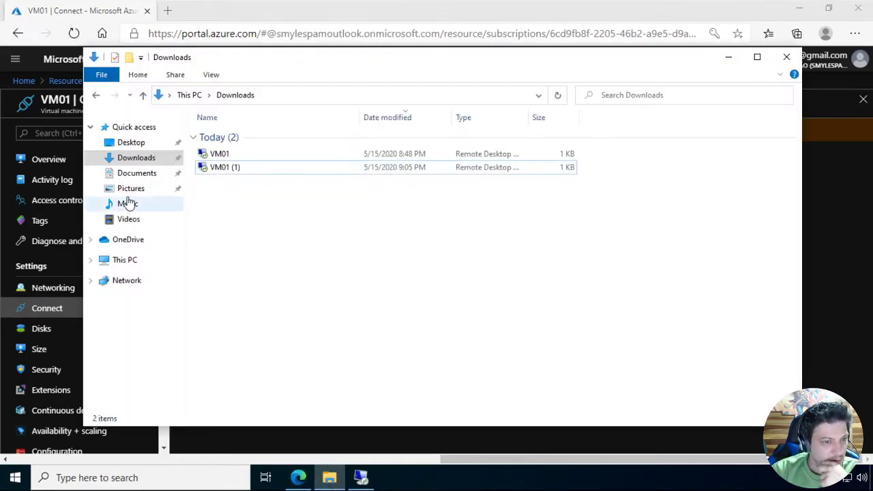
click(132, 143)
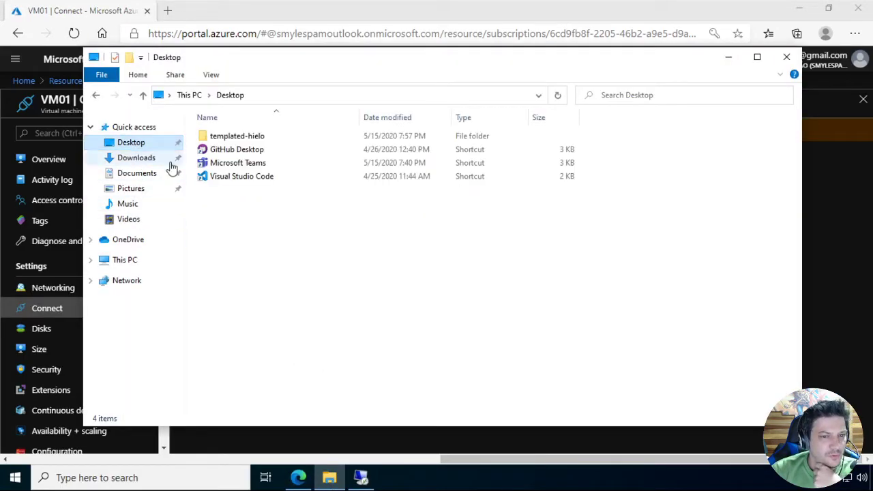
double_click(248, 137)
drag(248, 239, 219, 129)
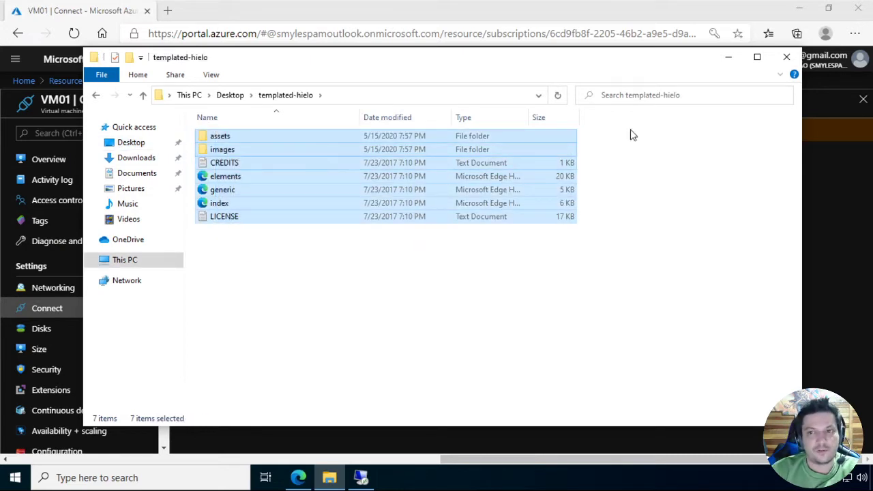
click(727, 58)
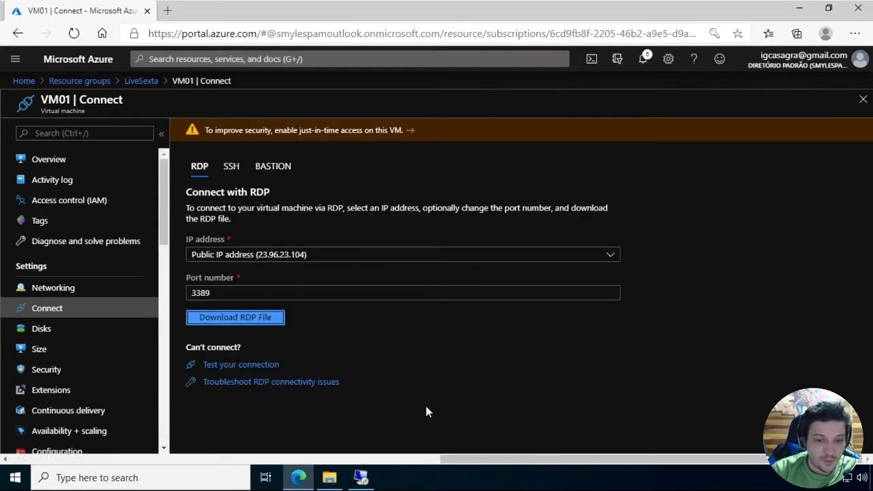
Switch back to the VM01 remote session and paste the copied website files into C:\inetpub\wwwroot
click(361, 478)
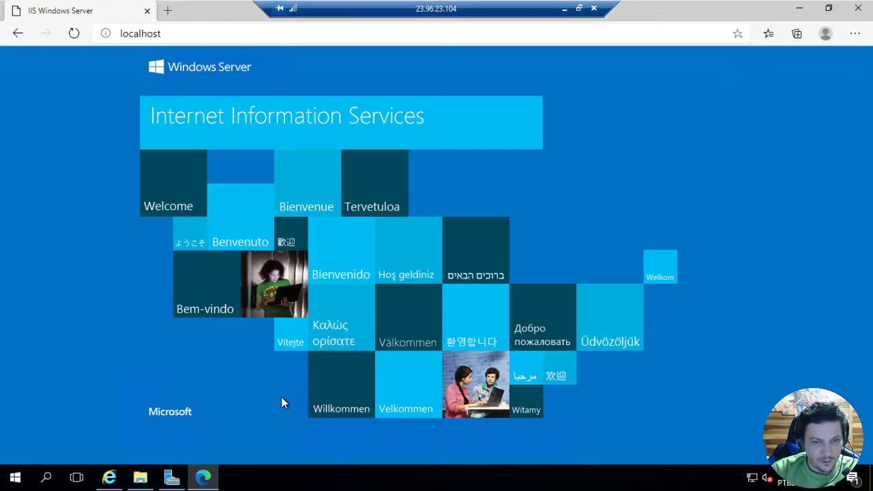
click(799, 9)
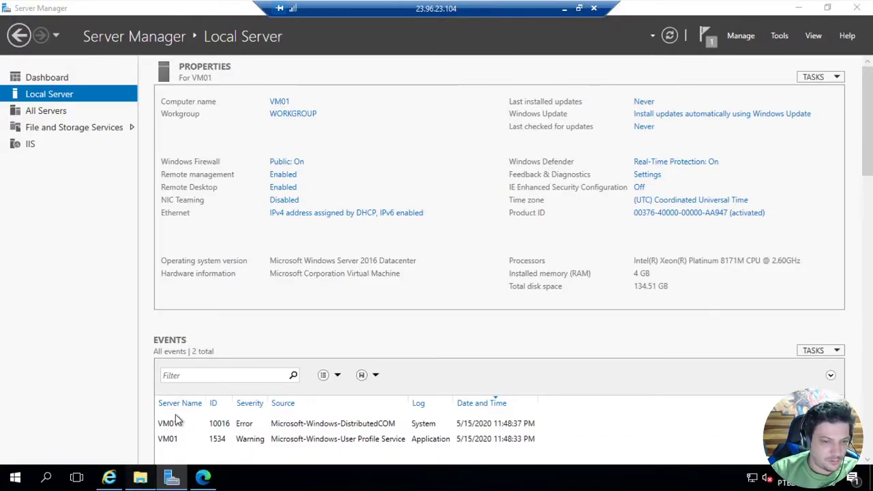
key(super+e)
double_click(283, 238)
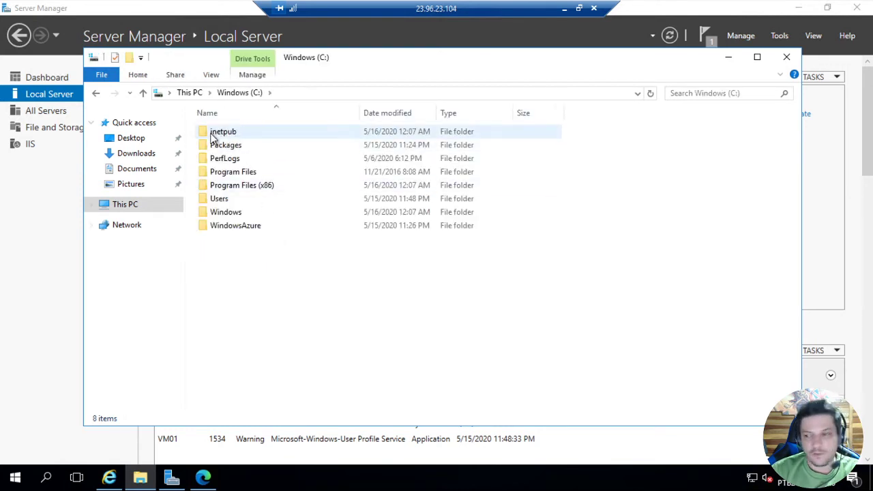
double_click(213, 136)
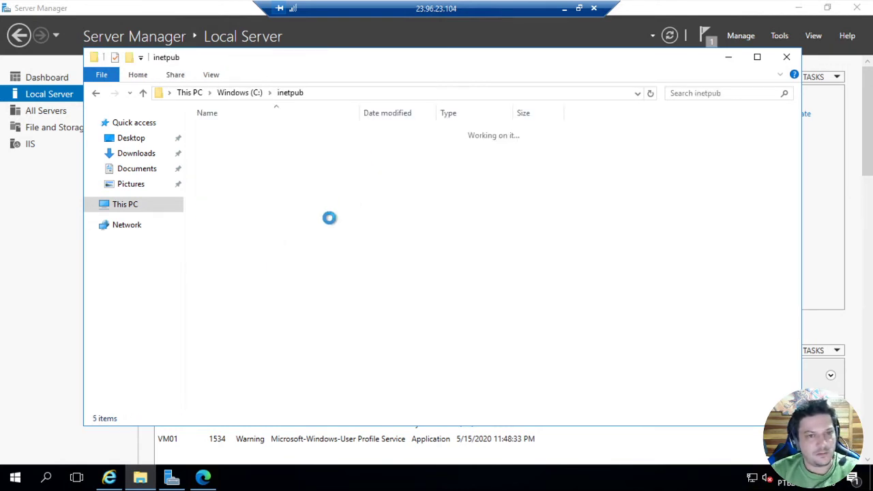
double_click(220, 186)
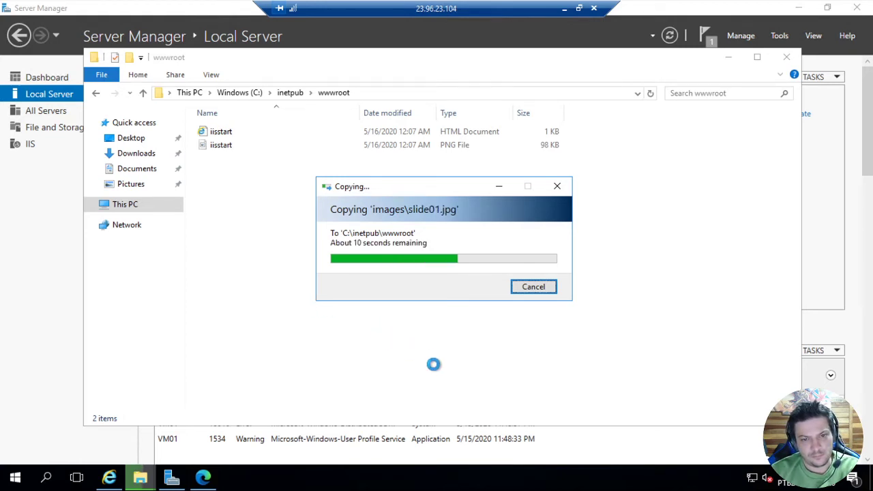
Reload localhost in Microsoft Edge on VM01 to check the published website
mouse_move(208, 481)
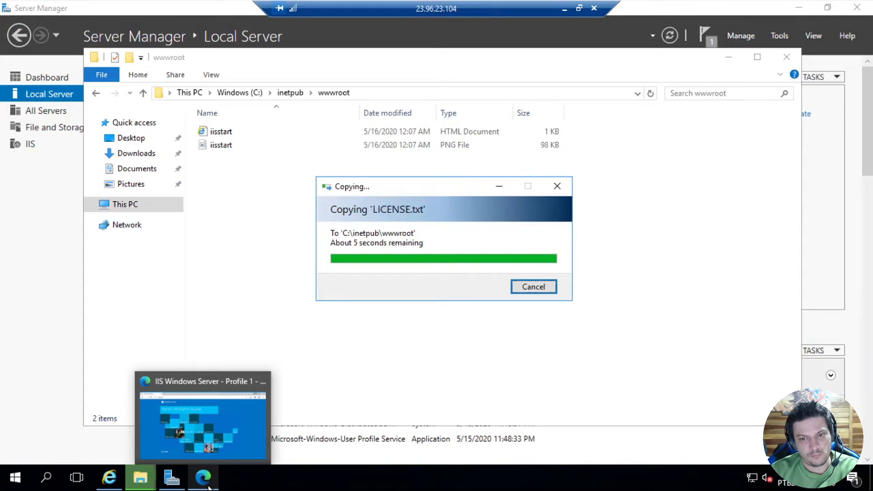
click(208, 487)
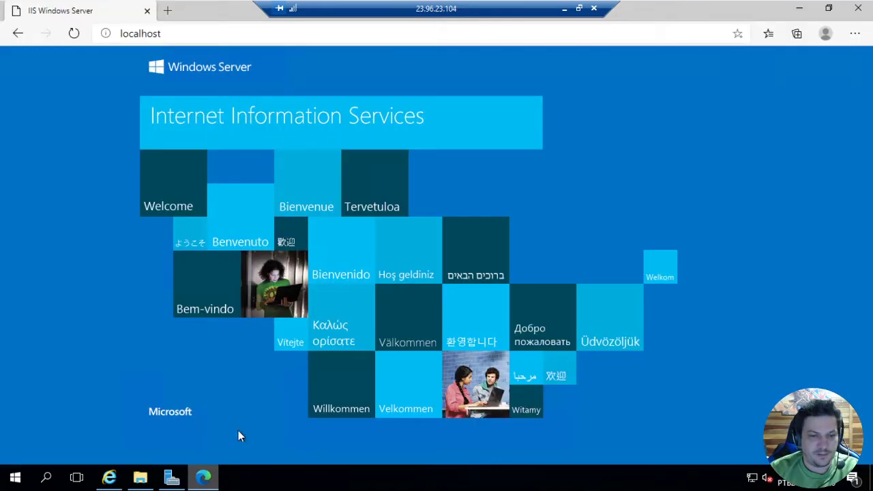
key(F5)
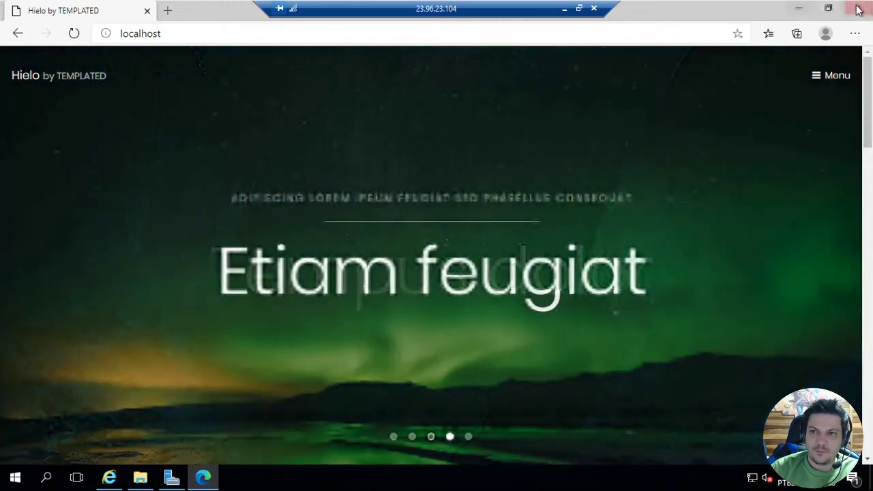
Clear the VM01 desktop by minimizing Edge and closing the wwwroot folder, Server Manager and the Edge download page in Internet Explorer
click(801, 11)
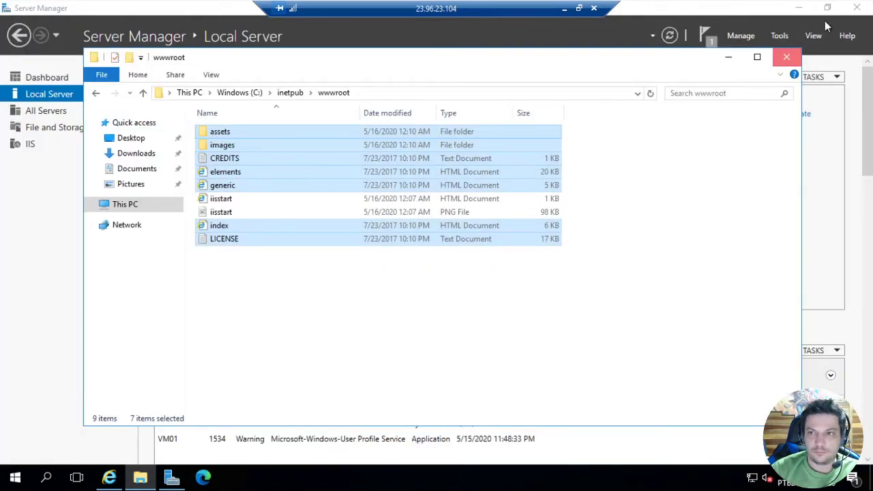
click(787, 57)
click(857, 8)
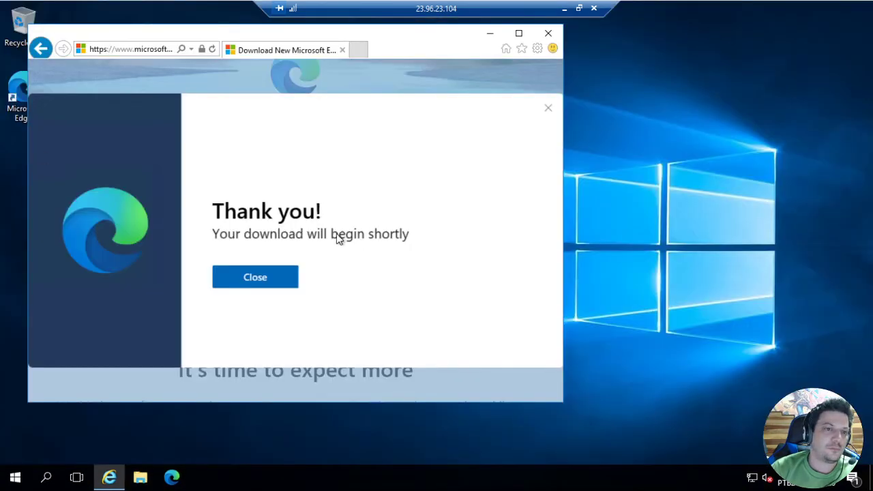
click(273, 281)
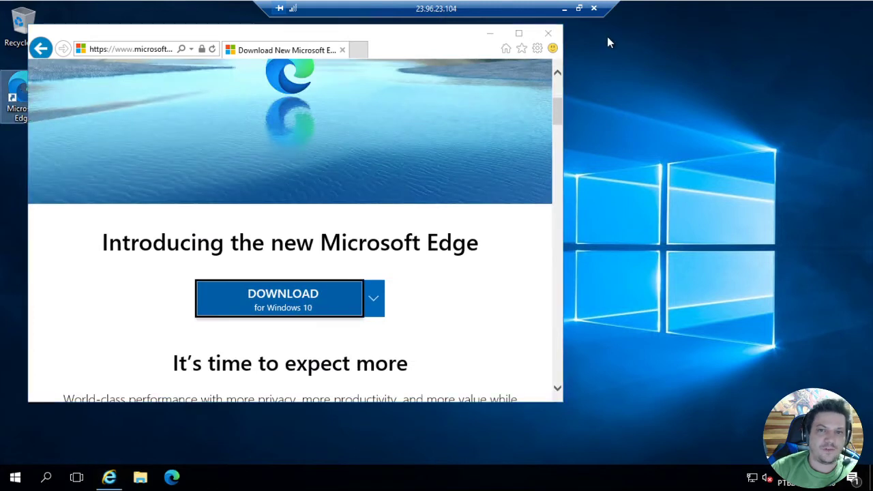
click(547, 33)
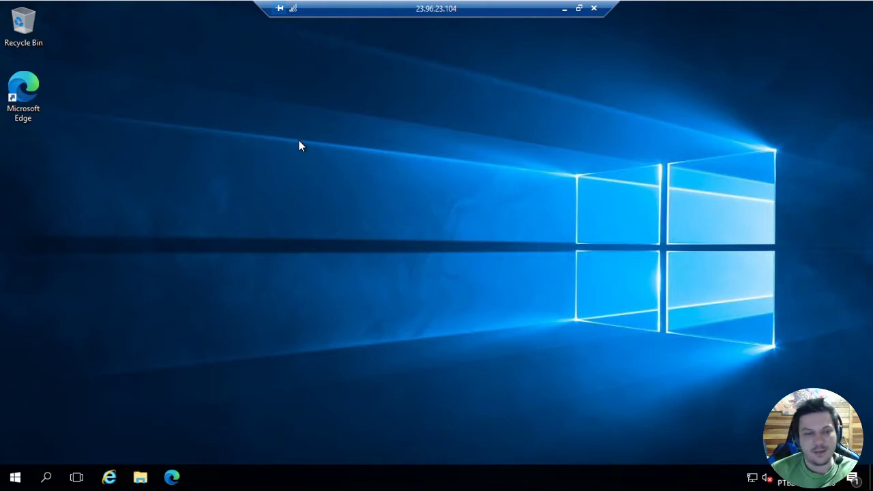
Open the folder %windir%\System32\Sysprep on VM01 through the Run dialog
right_click(16, 477)
click(56, 419)
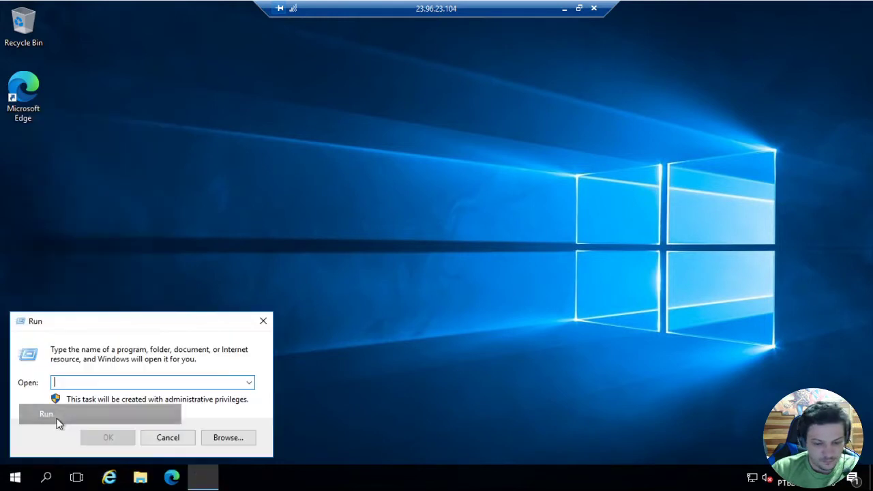
text(%)
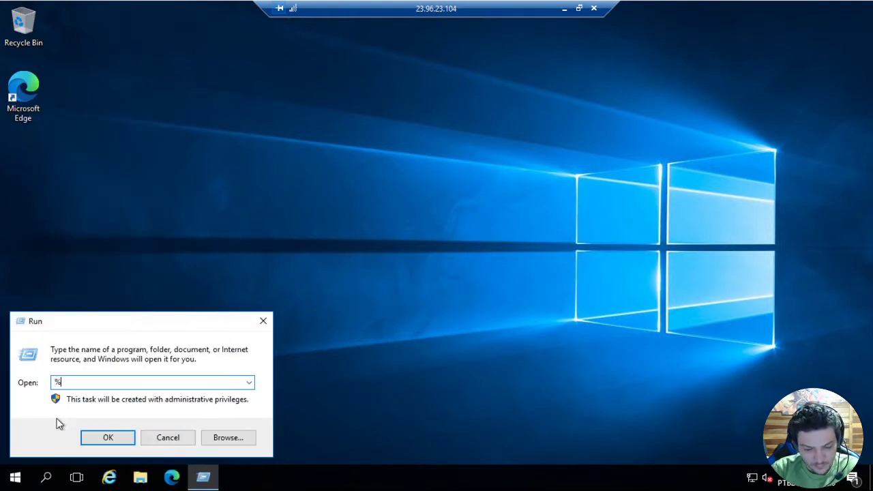
text(wind)
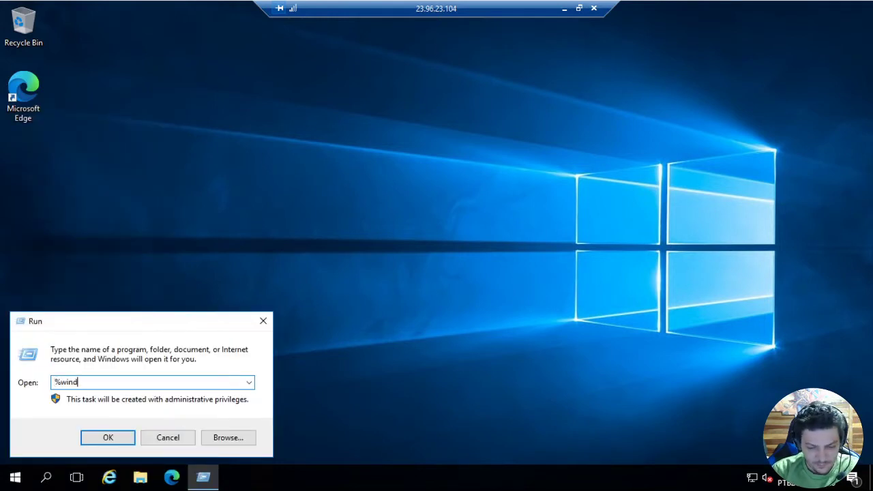
text(ir%)
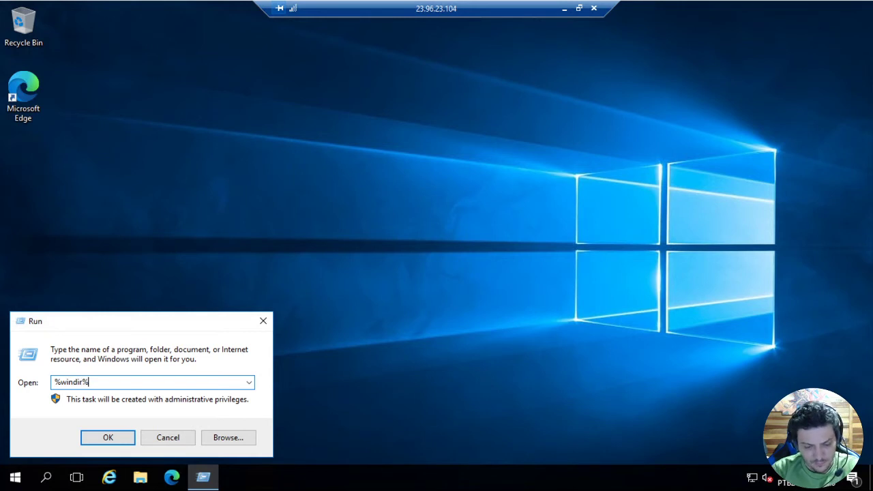
text(\Sys)
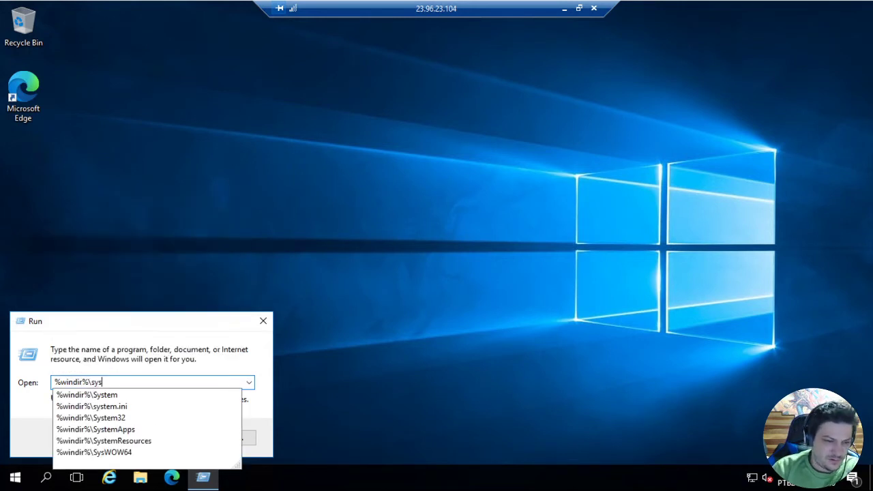
key(Down)
key(Down)
key(Down)
key(Down)
key(Up)
text(\)
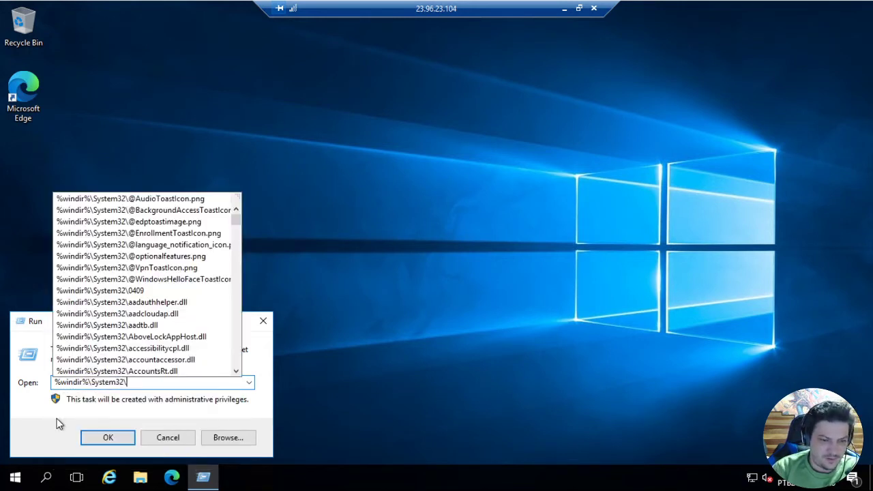
text(sys)
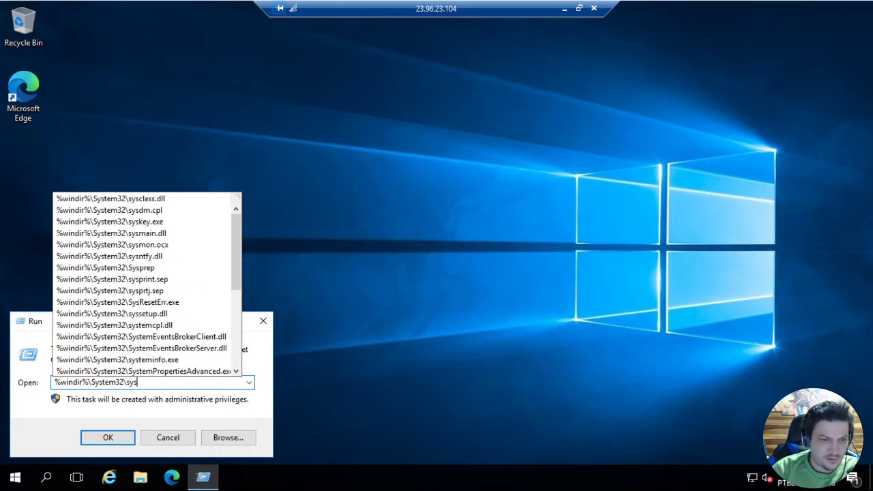
text(pr)
key(Down)
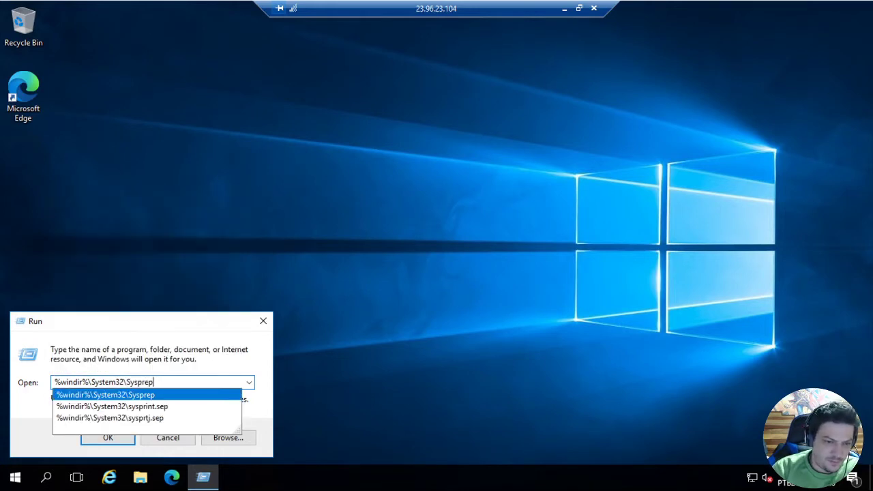
key(Return)
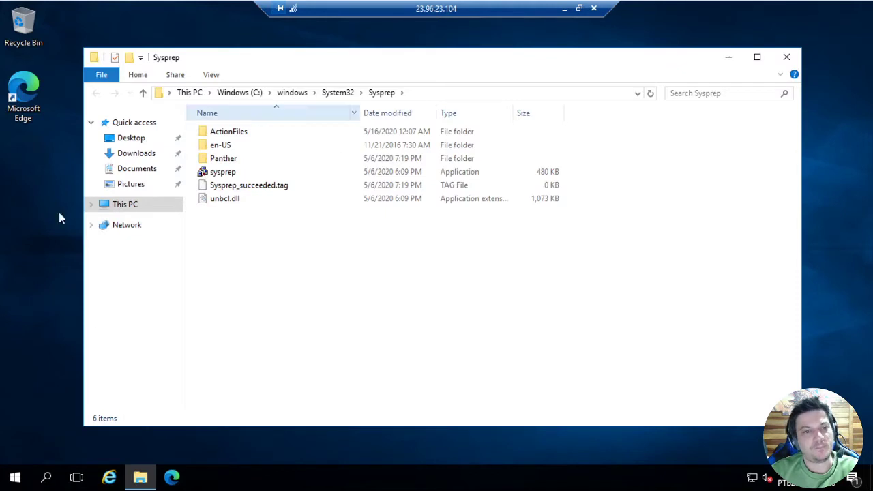
Run sysprep with Enter System Out-of-Box Experience (OOBE), Generalize enabled and the shutdown option set to Shutdown
click(231, 175)
double_click(231, 175)
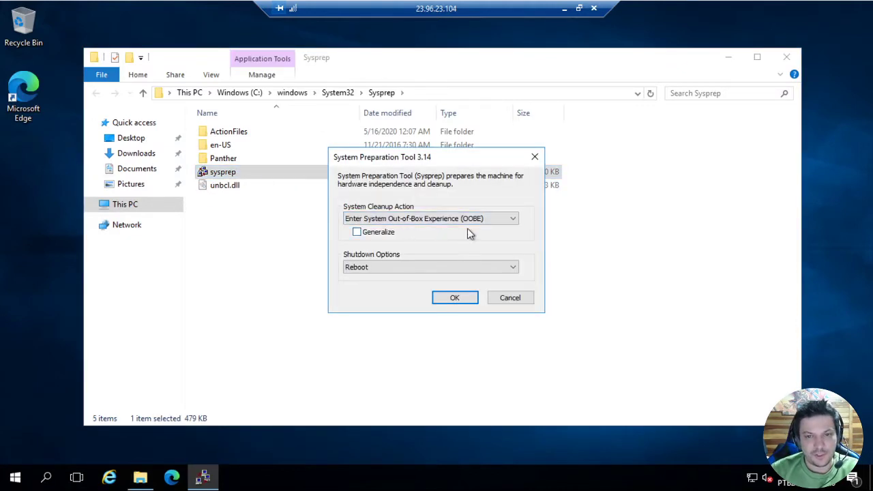
click(374, 235)
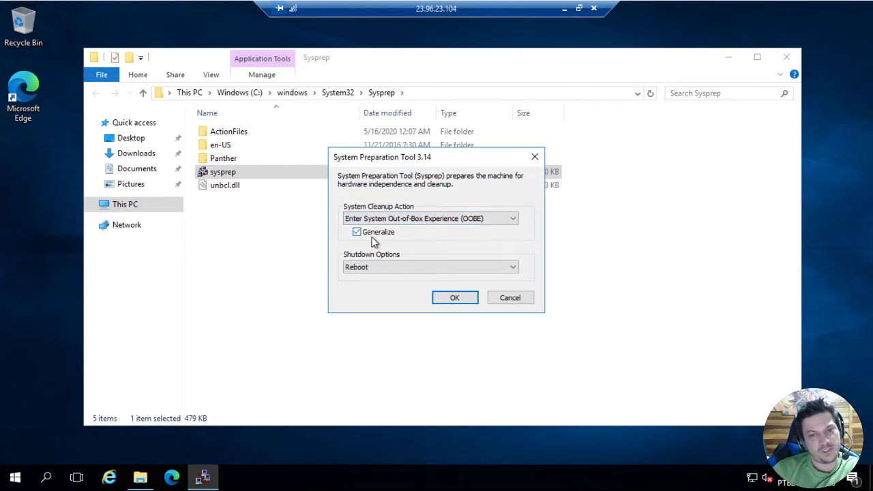
click(376, 268)
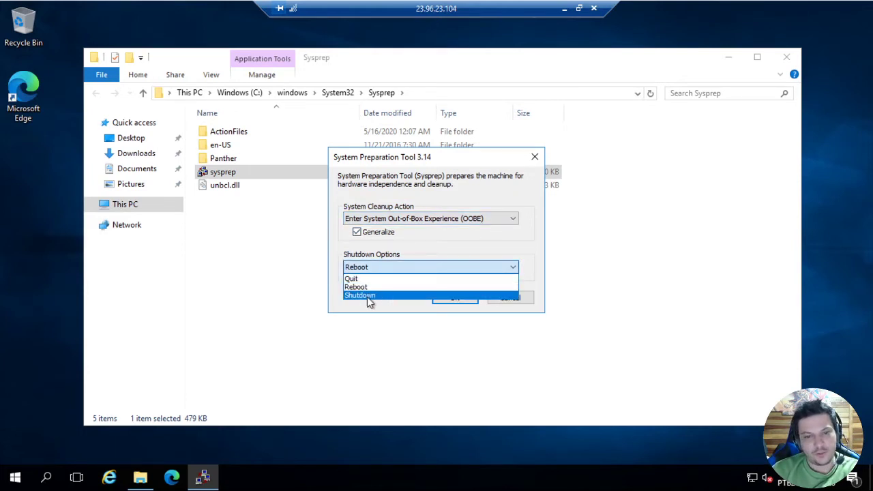
click(367, 297)
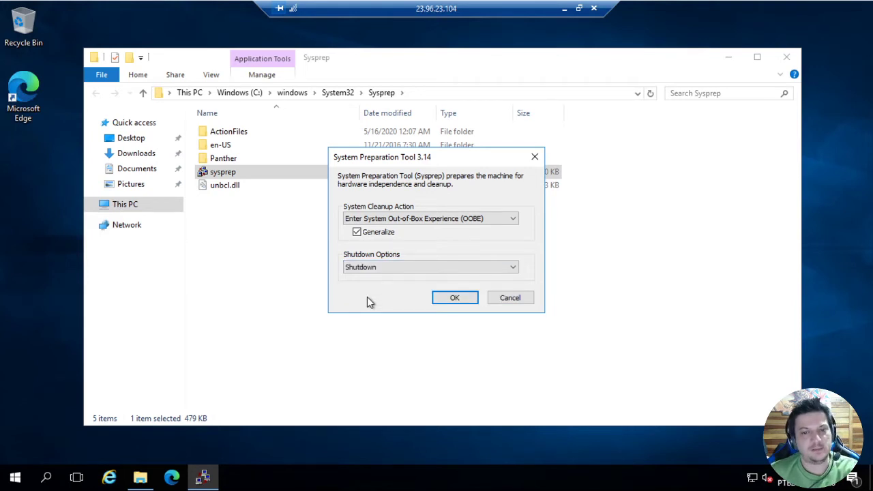
click(455, 299)
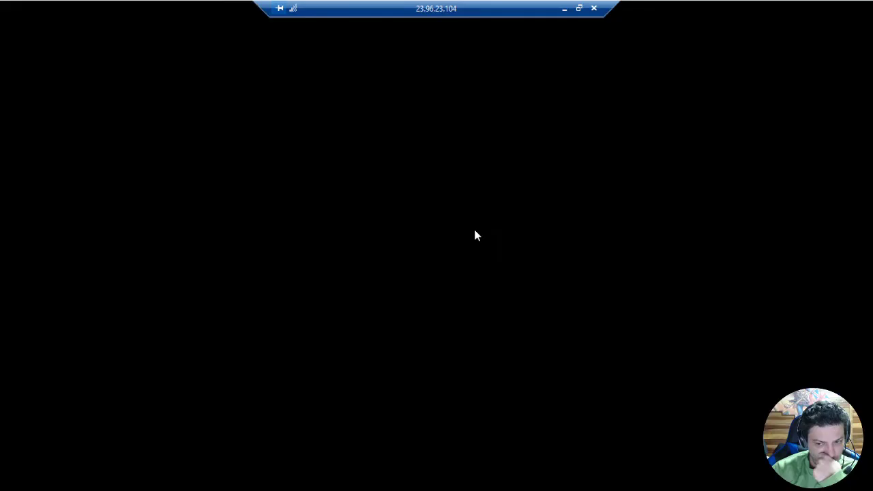
Dismiss the ended remote session and refresh VM01's overview in the Azure portal to check its status
click(539, 250)
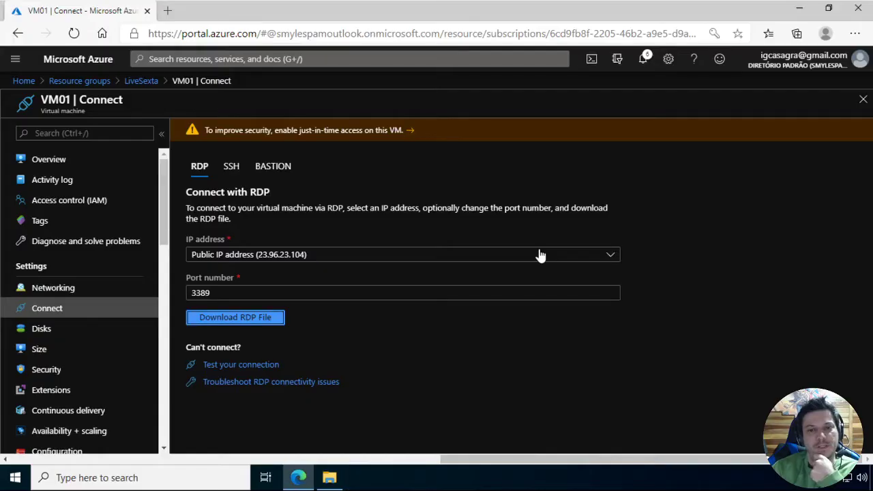
click(58, 163)
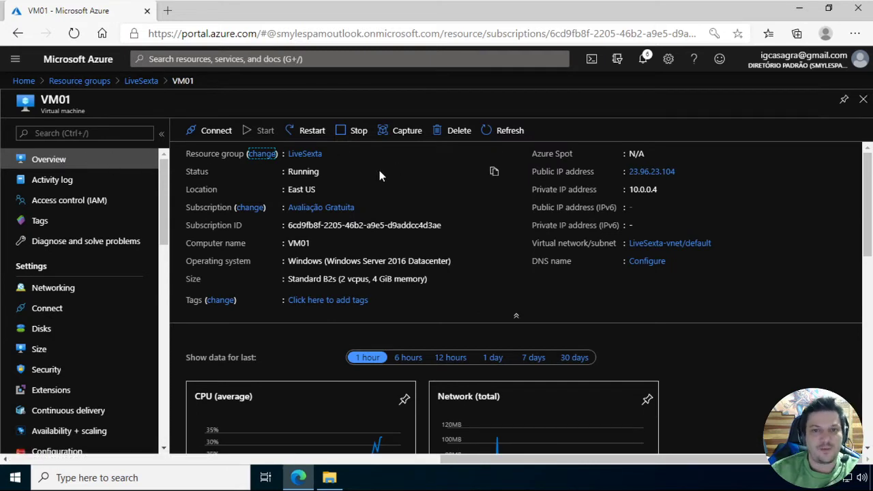
click(502, 135)
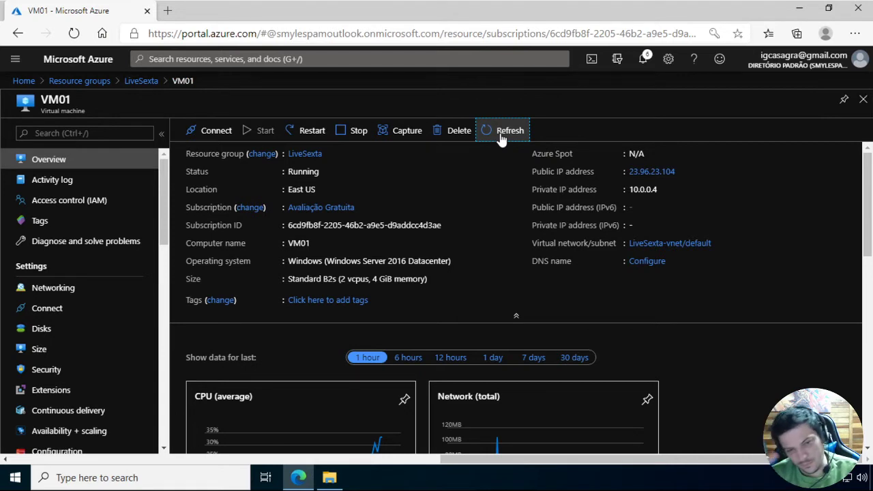
click(501, 137)
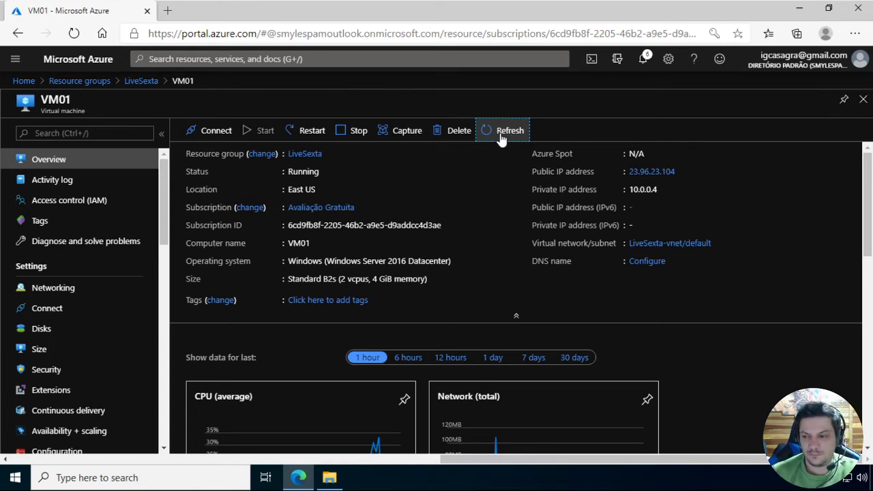
Keep refreshing VM01's overview to check whether the virtual machine has shut down
click(501, 137)
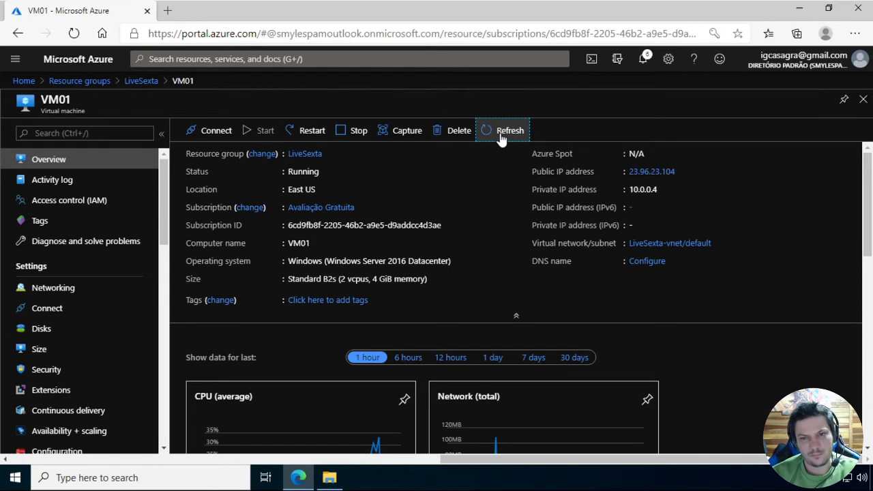
click(501, 136)
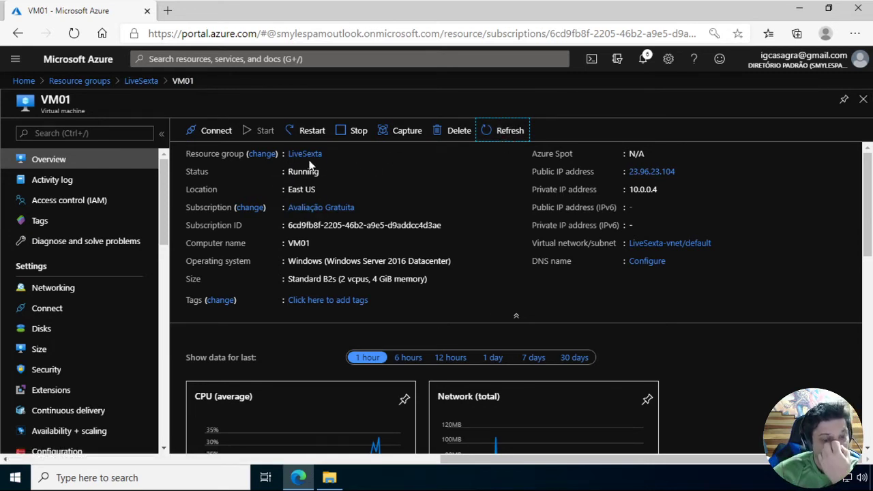
click(525, 130)
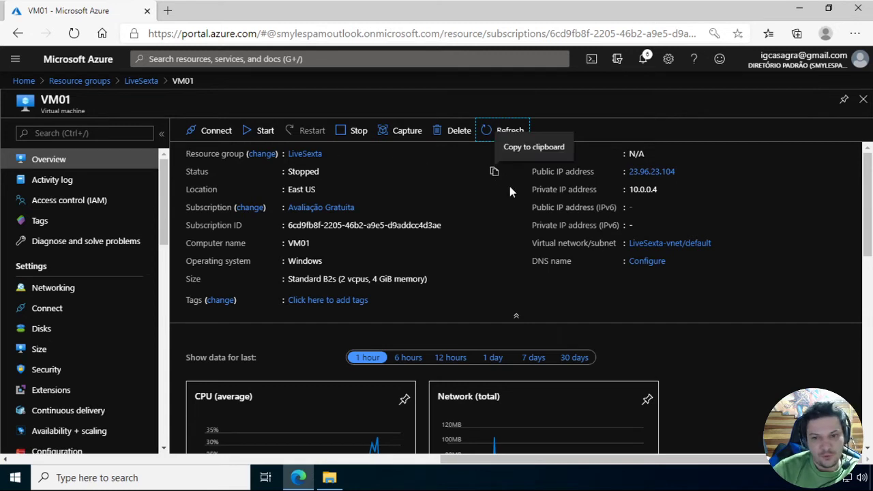
Start capturing VM01 as an image and name the image VM01-LiveSext
click(398, 140)
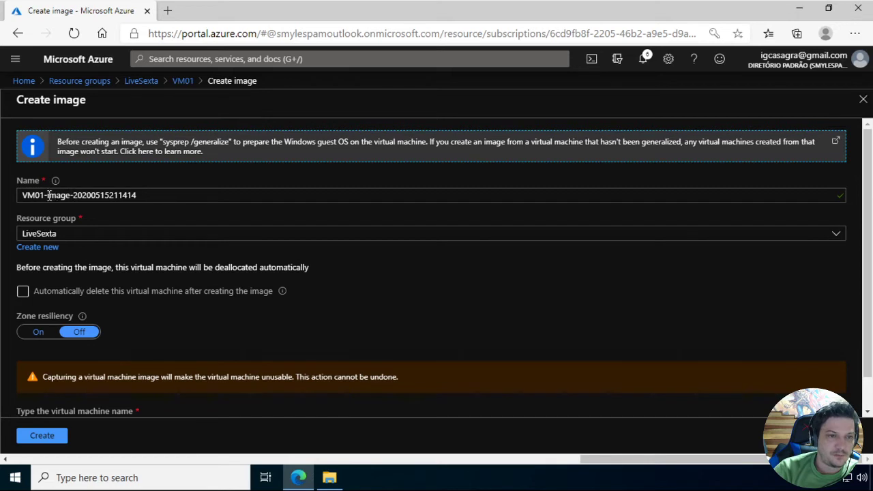
drag(49, 195, 292, 197)
key(BackSpace)
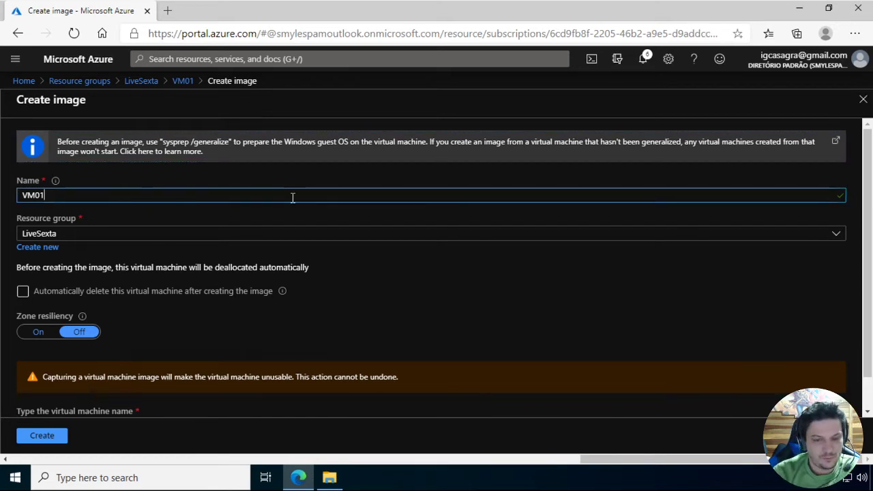
text(-Live)
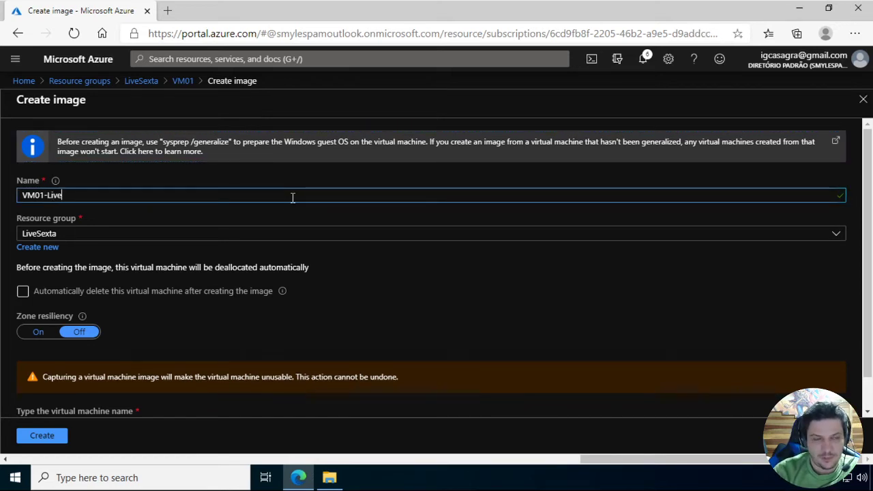
text(Sext)
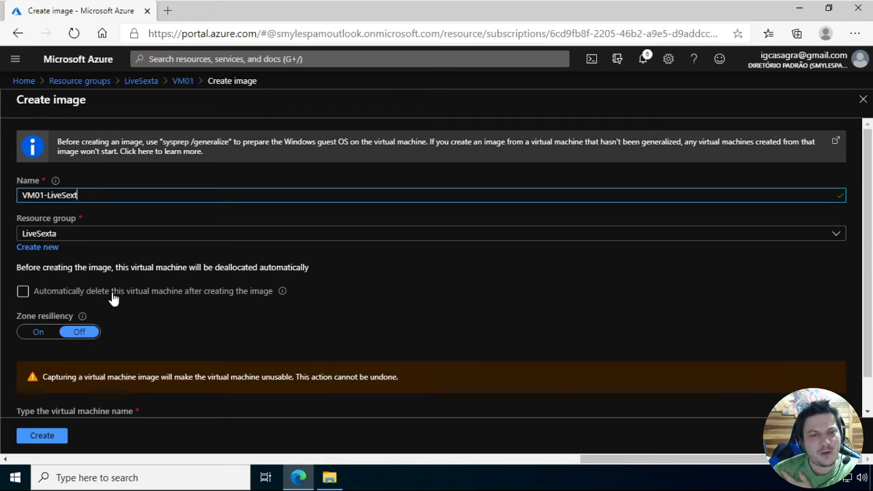
Enter VM01 as the virtual machine name to confirm the capture, and create the image in resource group LiveSexta
scroll(369, 279, down, 1)
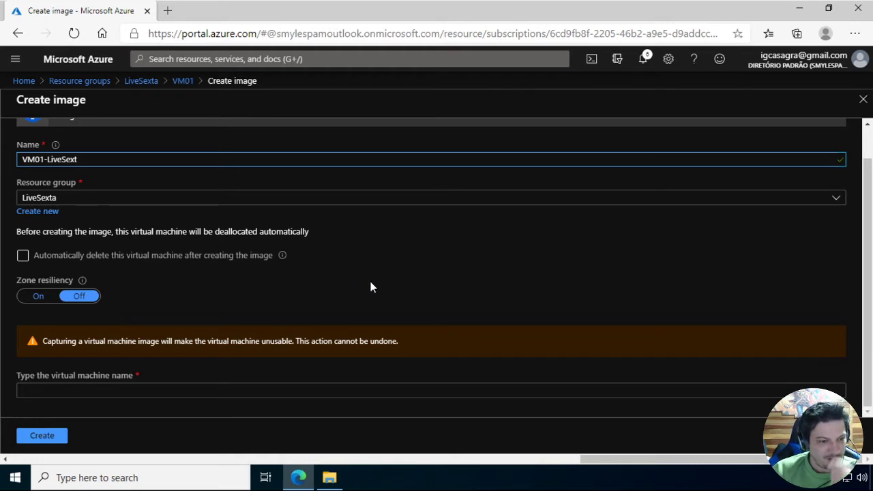
click(314, 391)
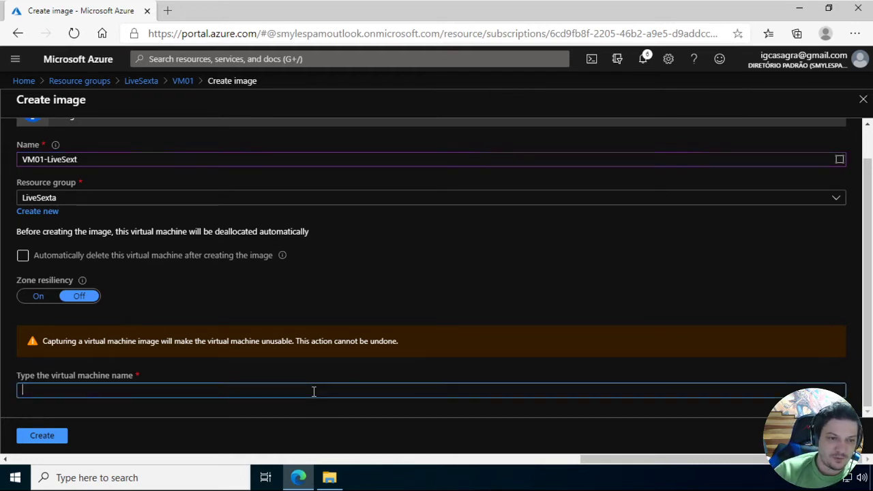
text(vm0)
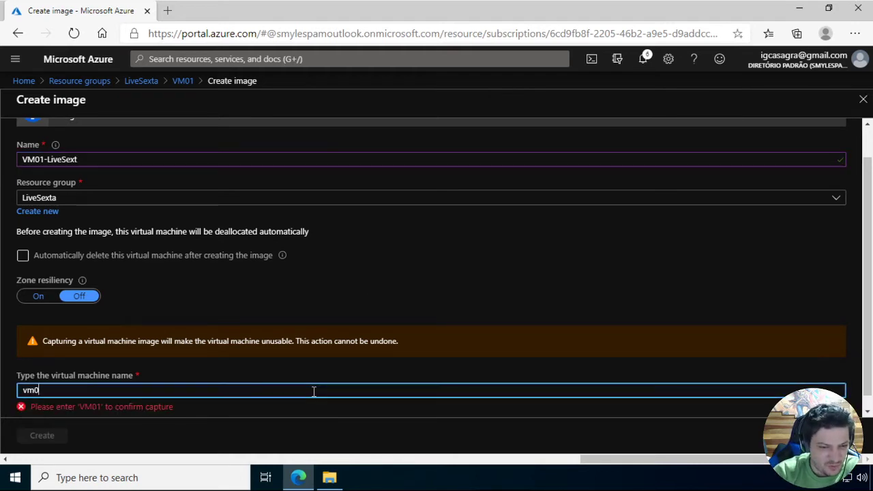
text(1)
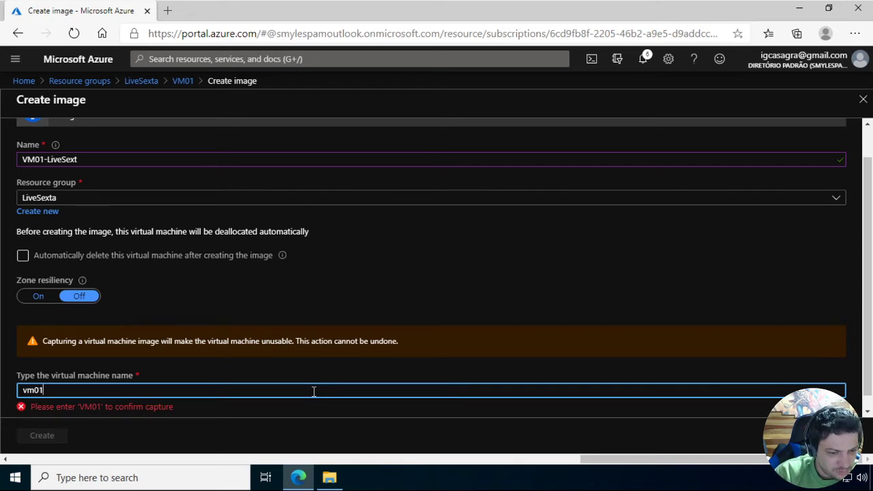
key(BackSpace)
key(BackSpace)
key(BackSpace)
key(BackSpace)
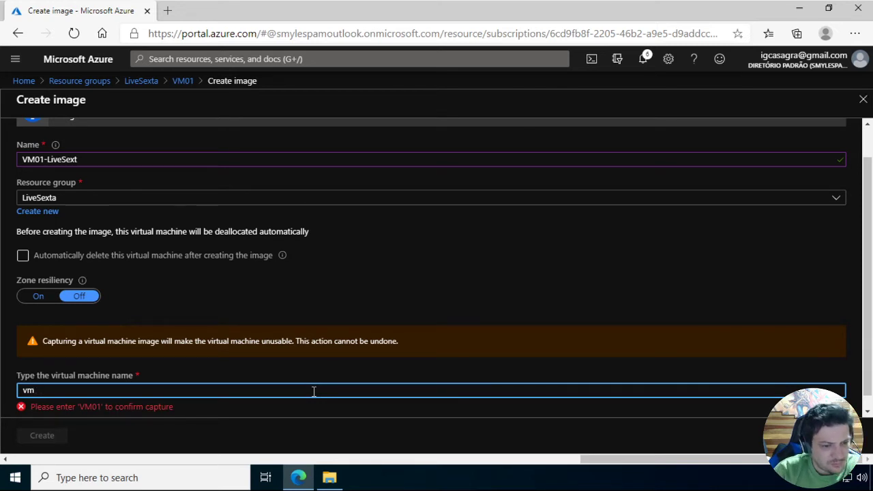
text(VM01)
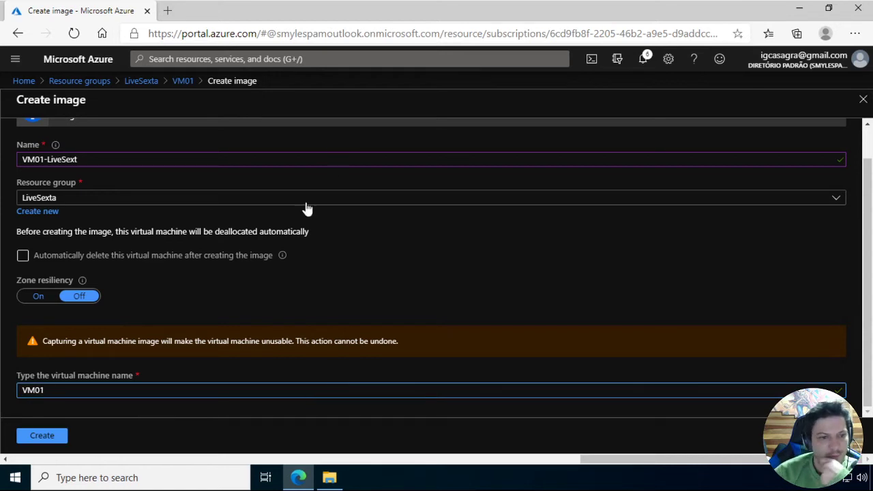
click(42, 439)
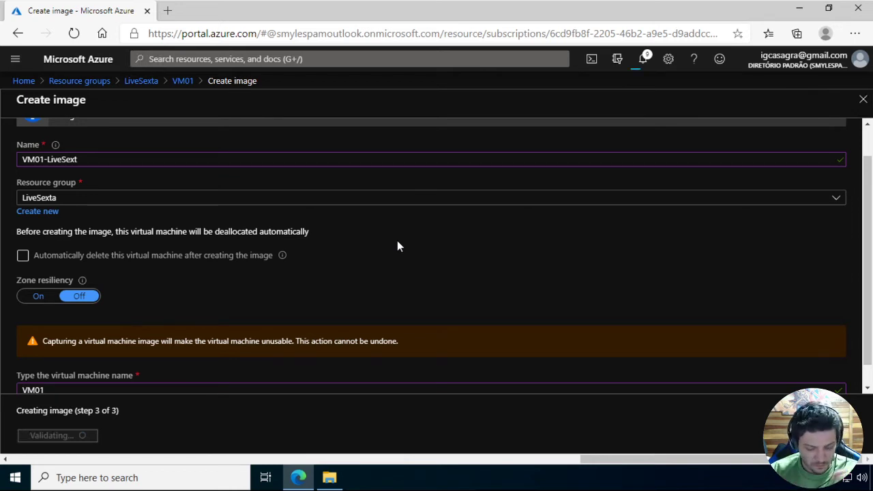
Check the portal notifications for the progress of the image creation, and close them
scroll(437, 274, down, 1)
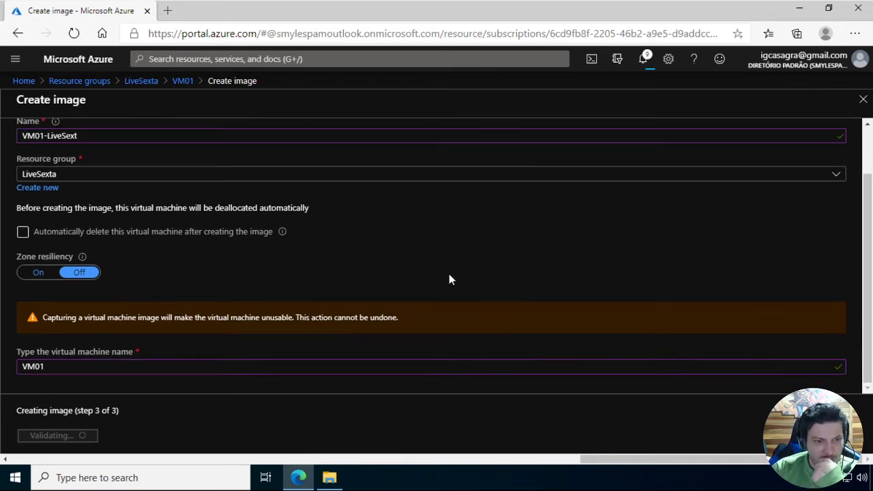
click(644, 60)
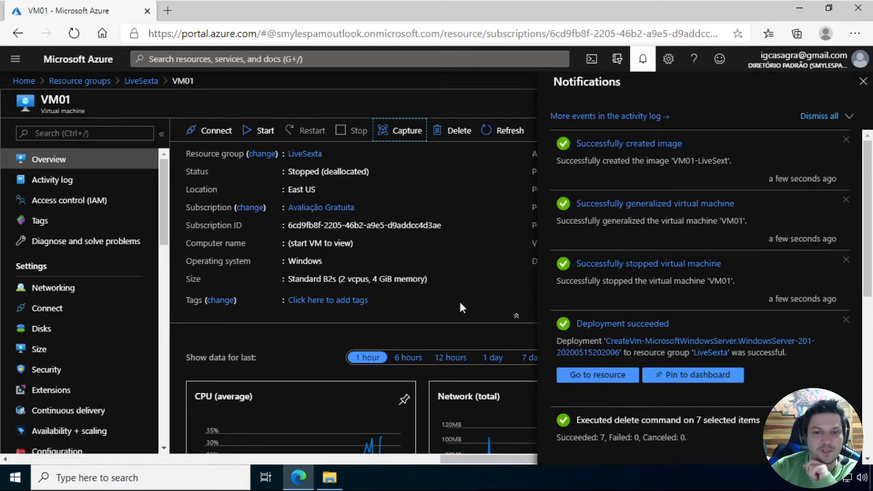
click(303, 343)
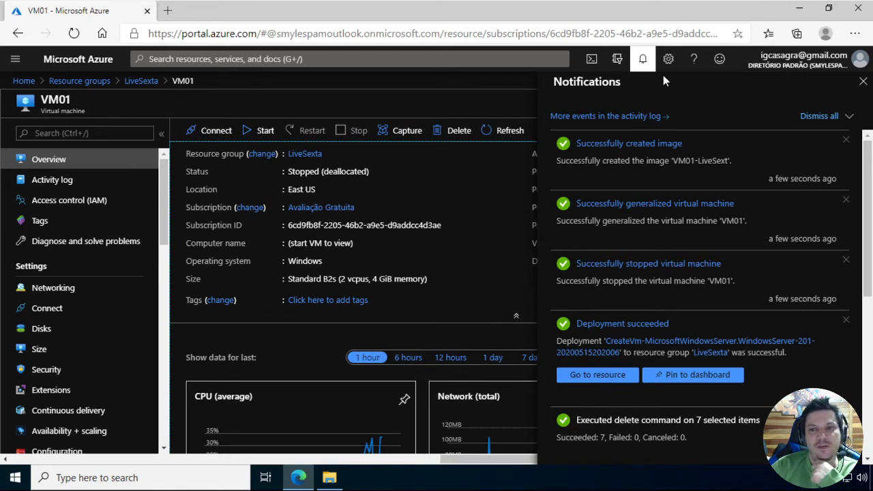
click(643, 61)
click(643, 60)
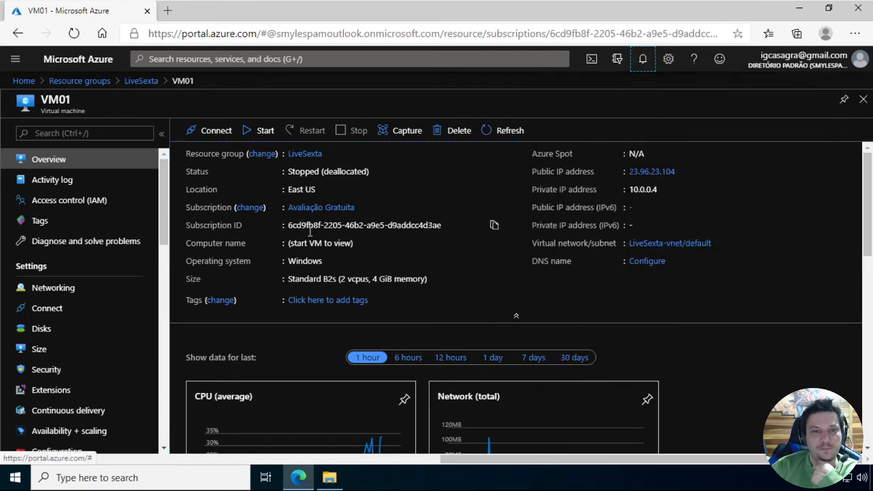
Open the LiveSexta resource group, look for the new image among its resources, and refresh the list
click(139, 84)
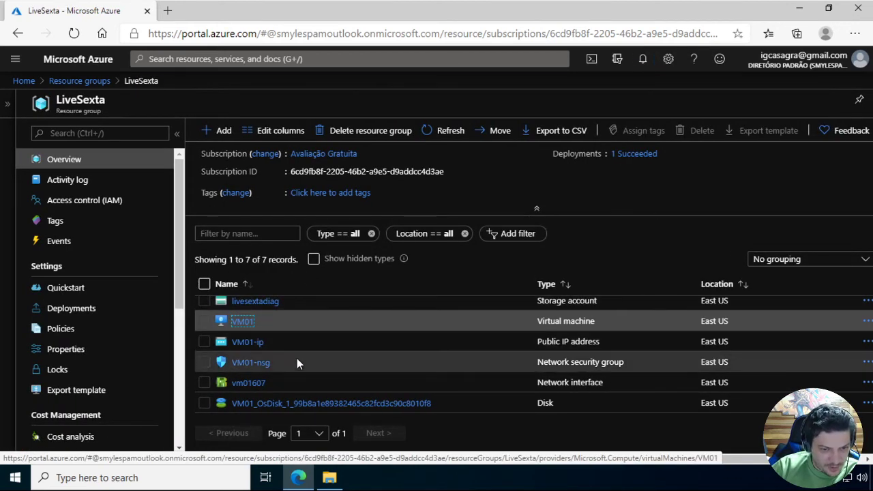
scroll(328, 361, up, 1)
scroll(382, 372, down, 1)
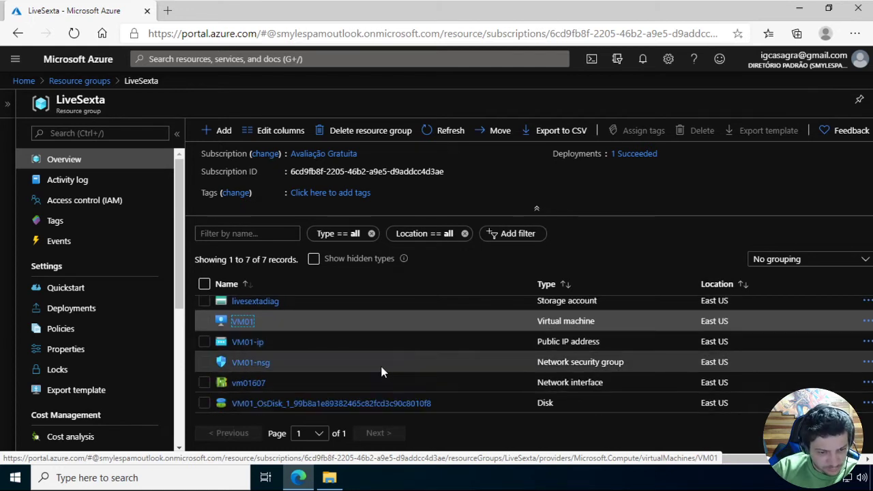
scroll(338, 341, up, 1)
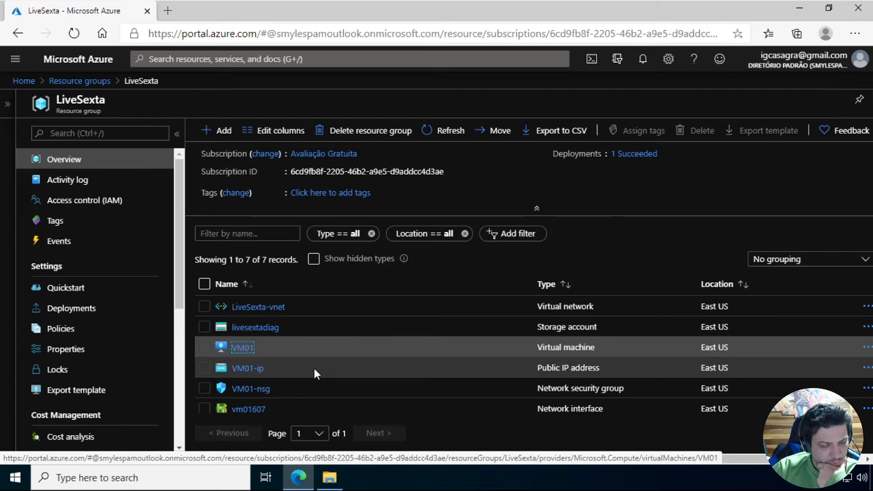
click(314, 369)
scroll(319, 367, down, 1)
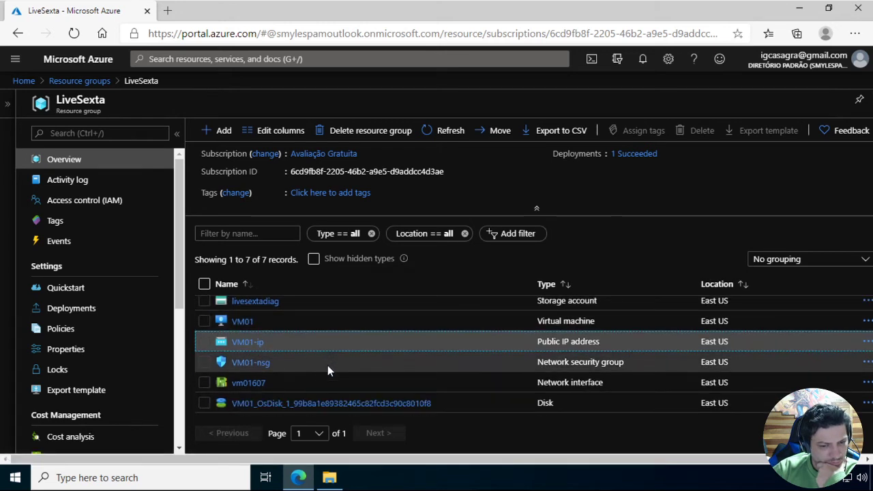
scroll(327, 368, up, 1)
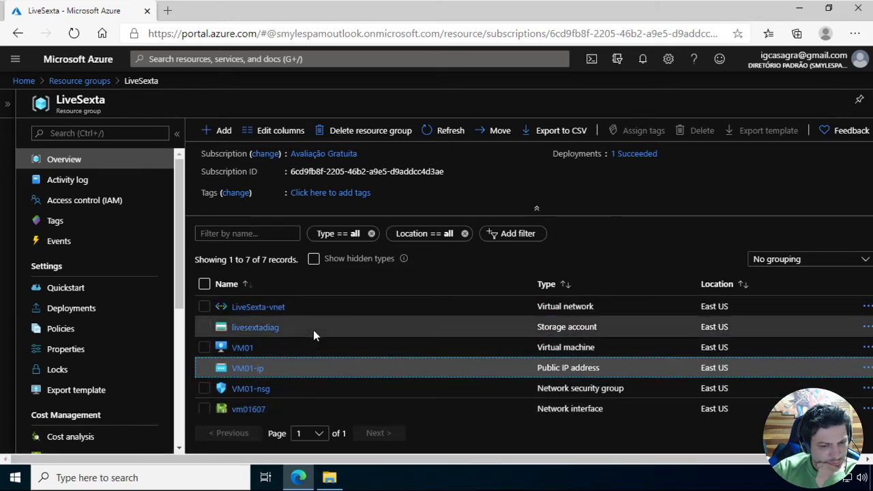
scroll(312, 309, down, 1)
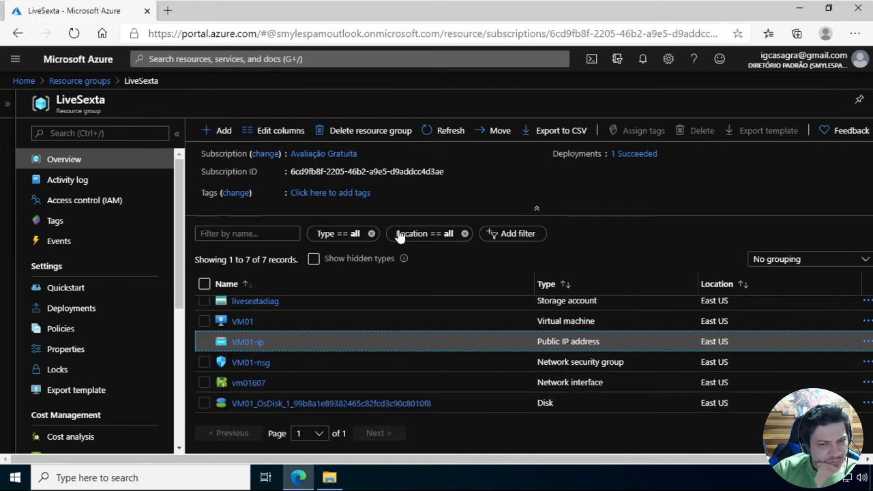
click(446, 129)
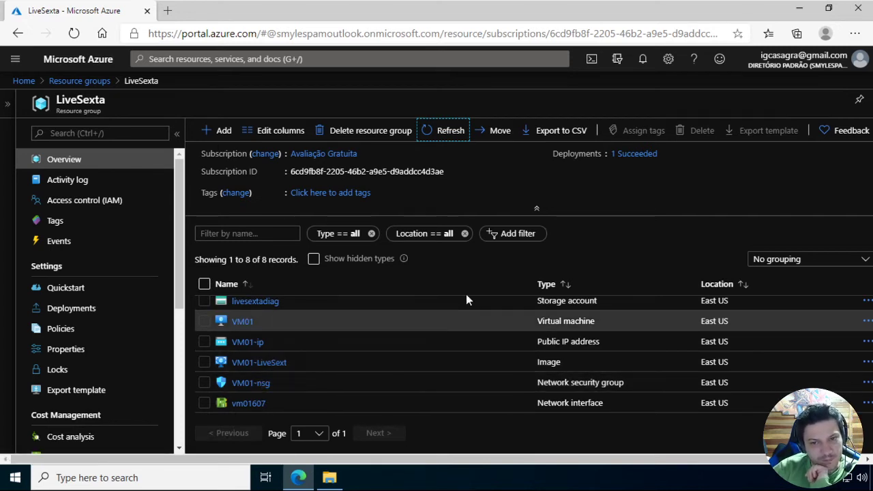
View the overview of the VM01-LiveSext image and return to the LiveSexta resource list
click(266, 364)
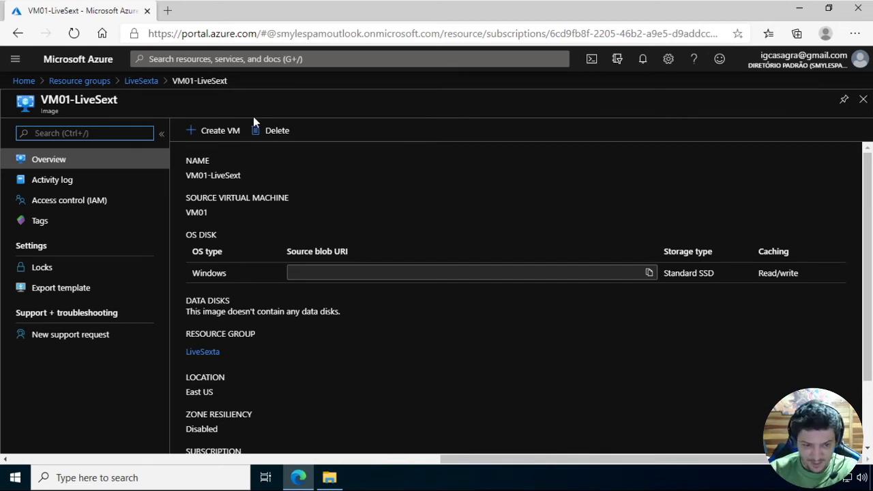
click(141, 80)
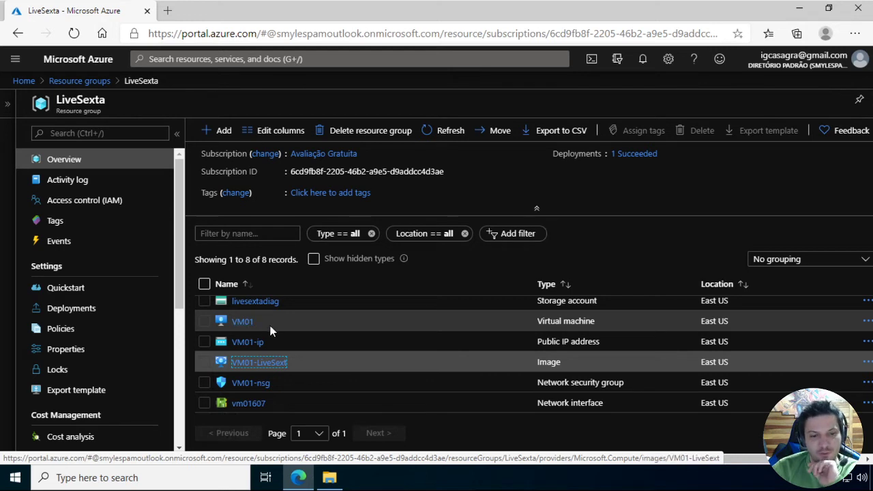
scroll(266, 342, down, 1)
scroll(290, 366, up, 2)
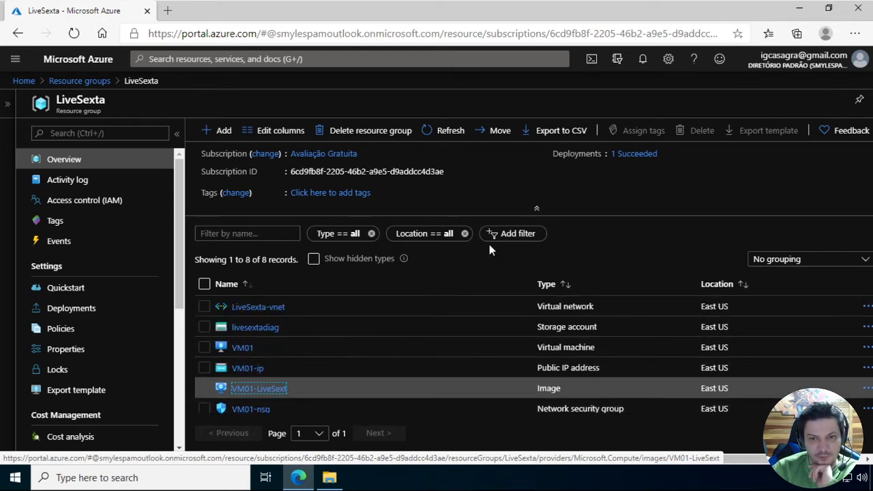
Group the LiveSexta resources by type and look through the grouped list down to the virtual network
click(782, 263)
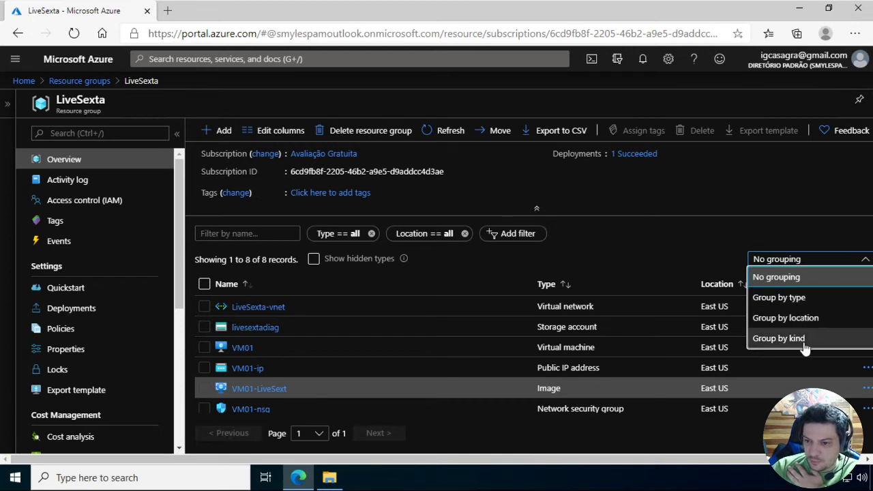
click(793, 303)
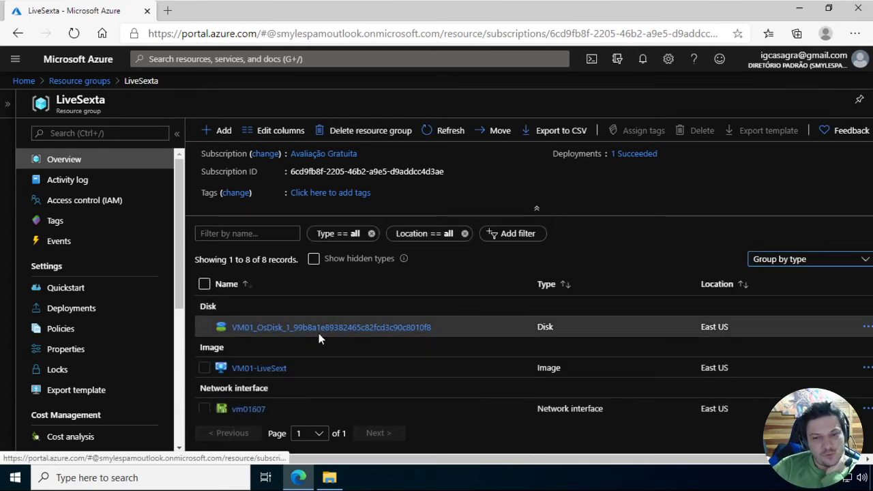
scroll(242, 385, down, 1)
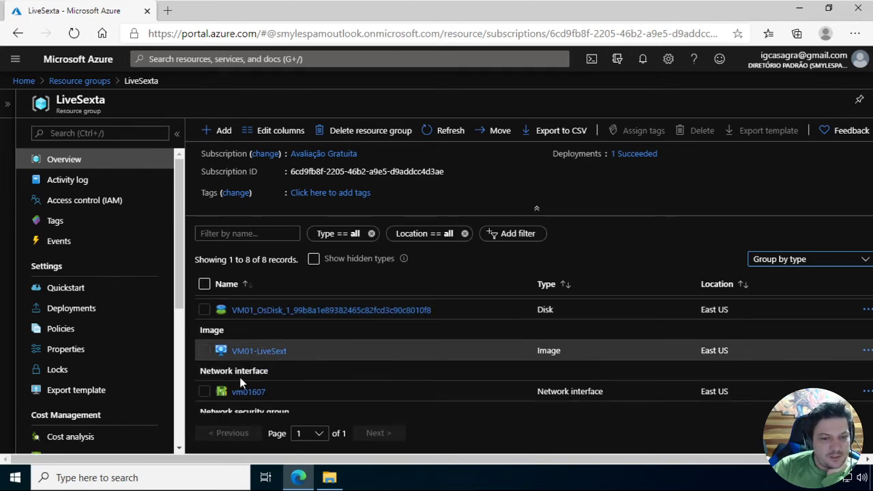
scroll(250, 396, down, 3)
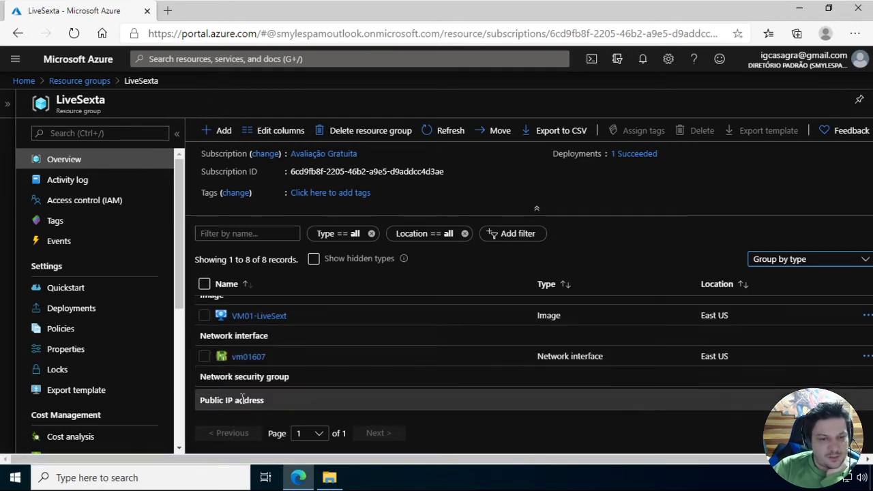
scroll(274, 379, down, 3)
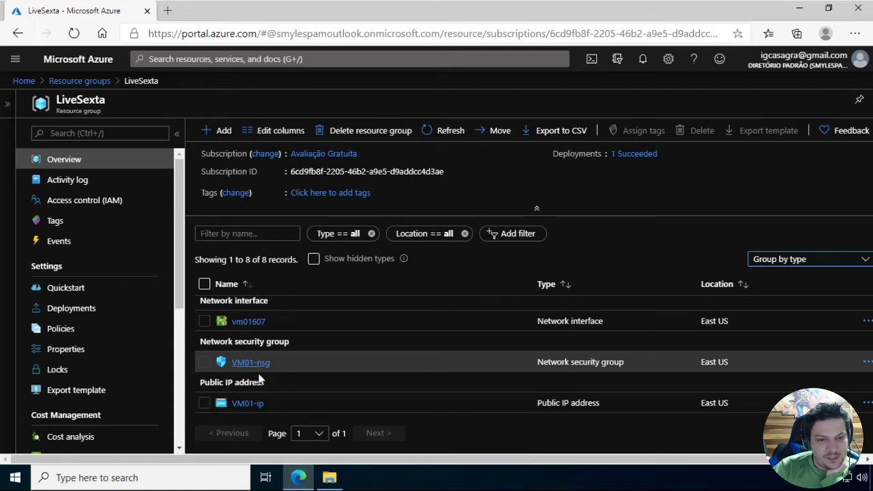
scroll(267, 377, down, 2)
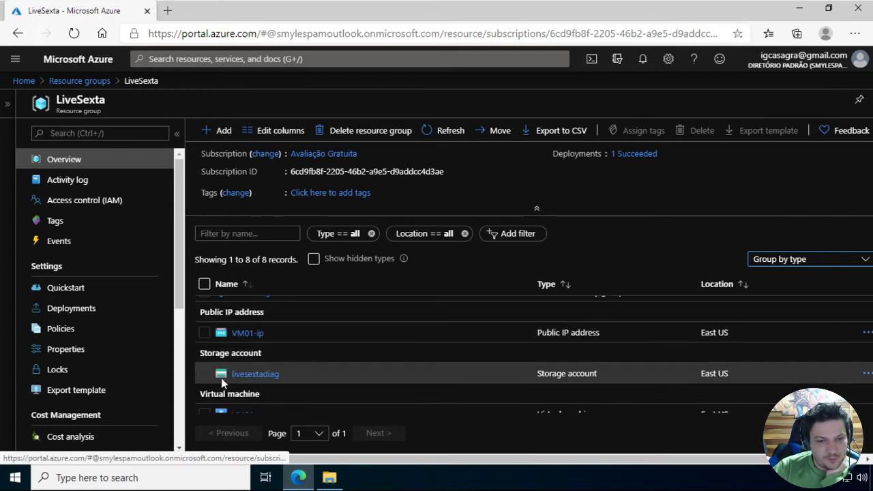
scroll(235, 380, down, 2)
scroll(276, 389, down, 1)
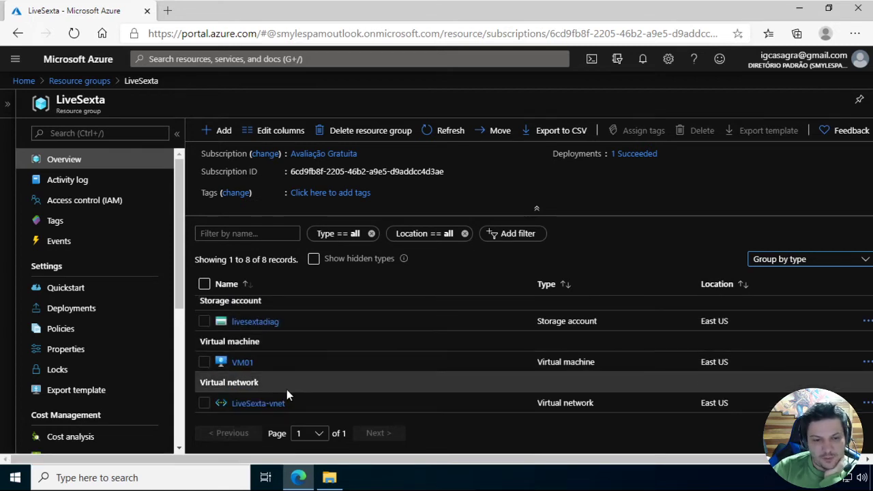
Start a new Windows Server 2016 Datacenter virtual machine in the LiveSexta resource group and name it VM02
click(210, 131)
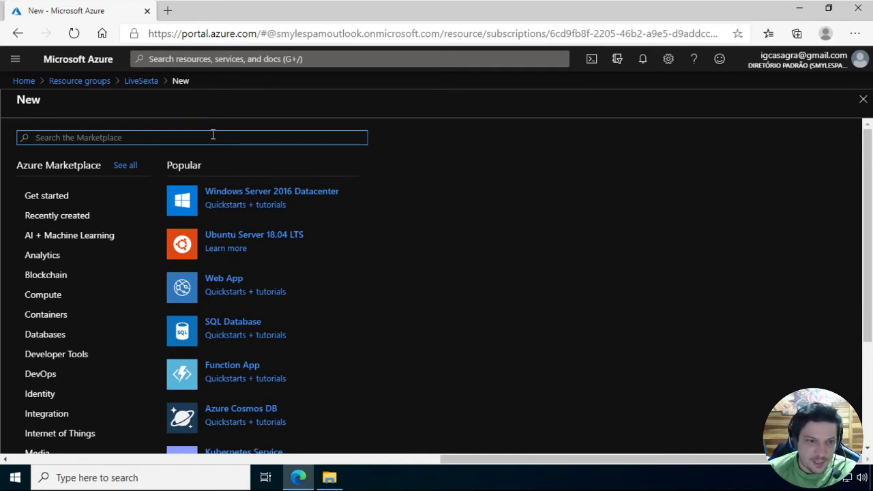
click(263, 198)
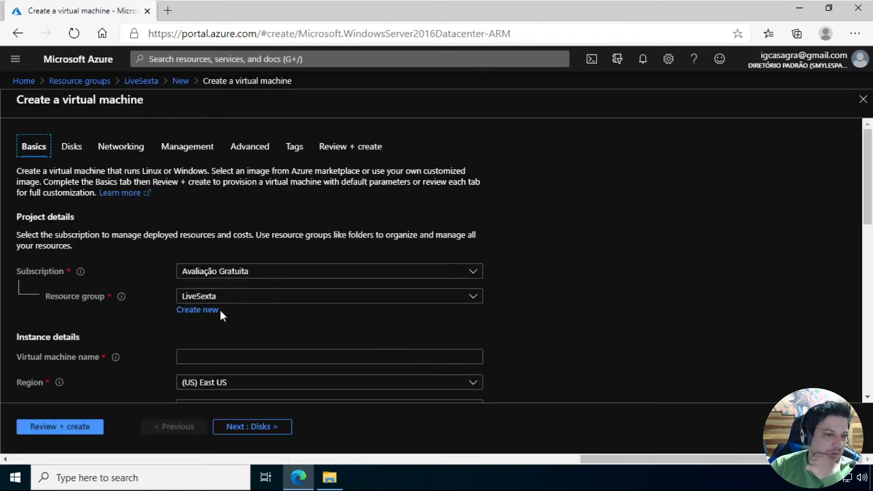
scroll(220, 312, down, 1)
click(231, 310)
text(VM02)
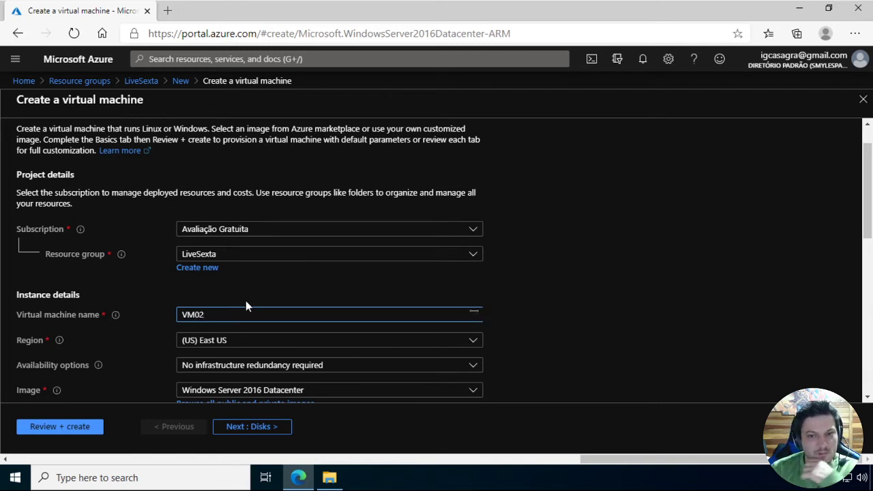
Look through the default operating system images offered for VM02, and close the list without choosing one
scroll(294, 298, down, 2)
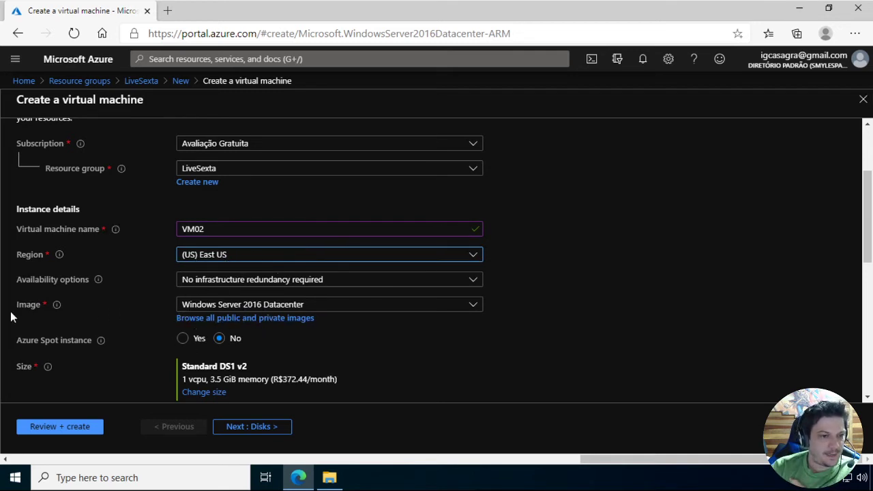
click(297, 307)
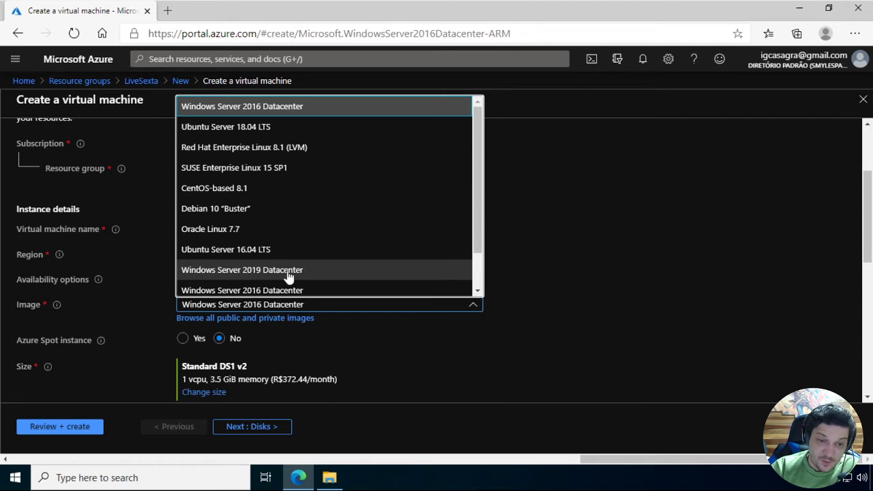
scroll(287, 276, down, 1)
scroll(287, 273, down, 1)
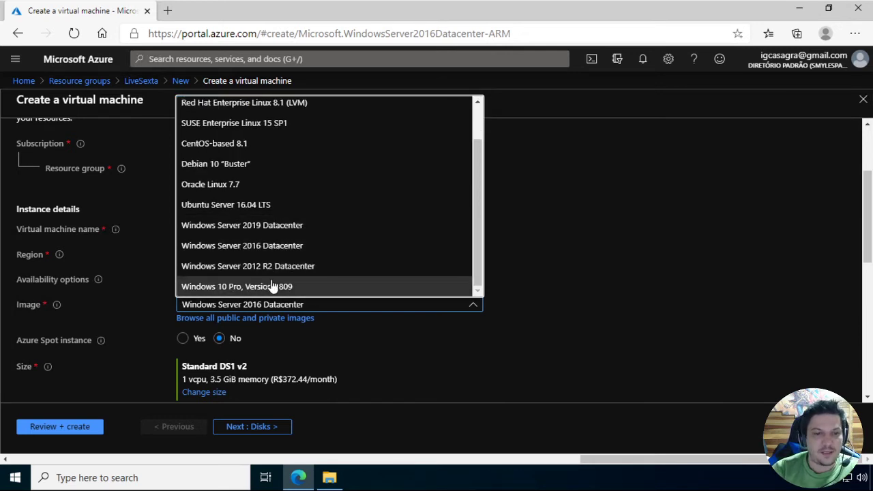
scroll(276, 283, up, 2)
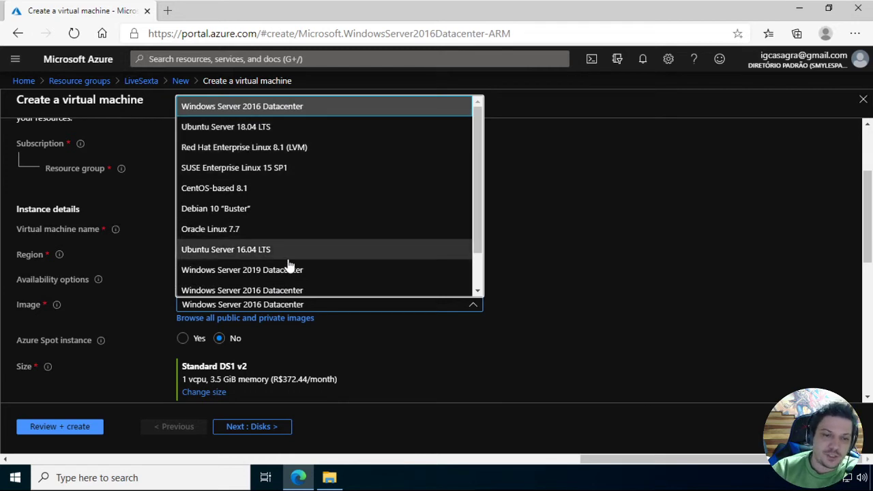
click(284, 347)
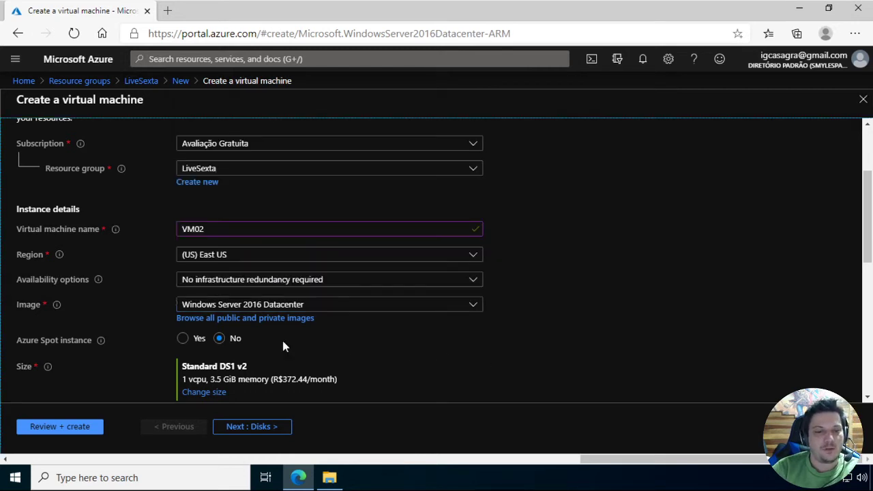
Browse all public and private images, look through the marketplace offers, and choose the custom image VM01-LiveSext for VM02
click(254, 321)
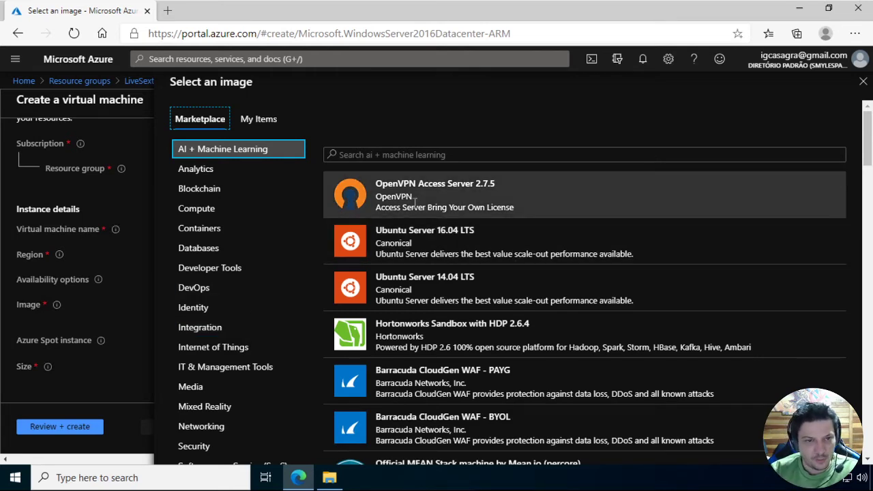
scroll(448, 309, down, 3)
scroll(448, 308, down, 2)
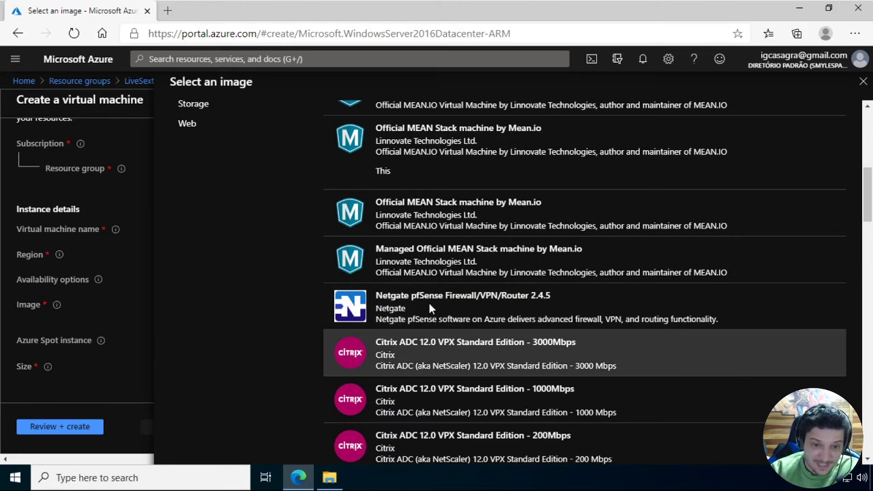
scroll(444, 302, up, 5)
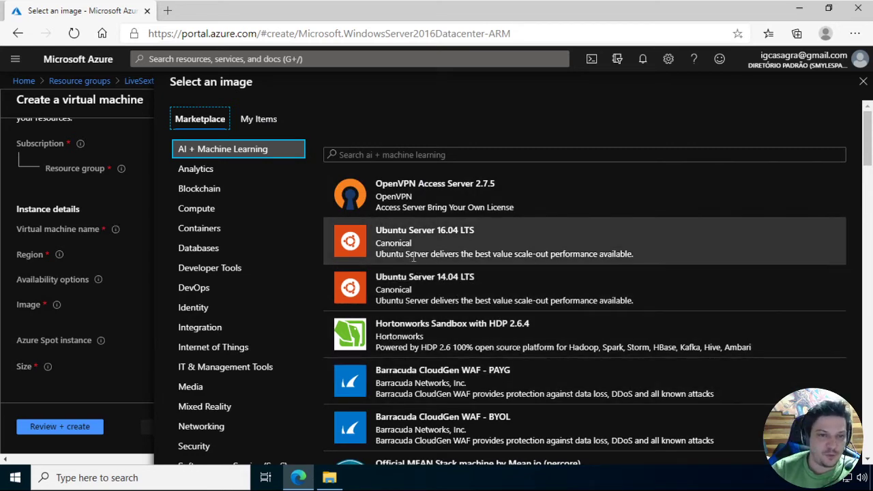
scroll(266, 233, down, 1)
scroll(265, 239, down, 3)
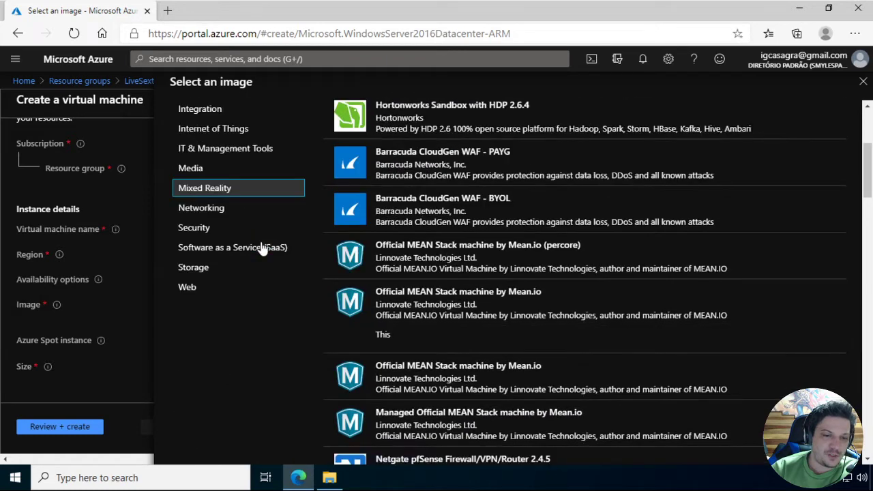
scroll(205, 279, up, 1)
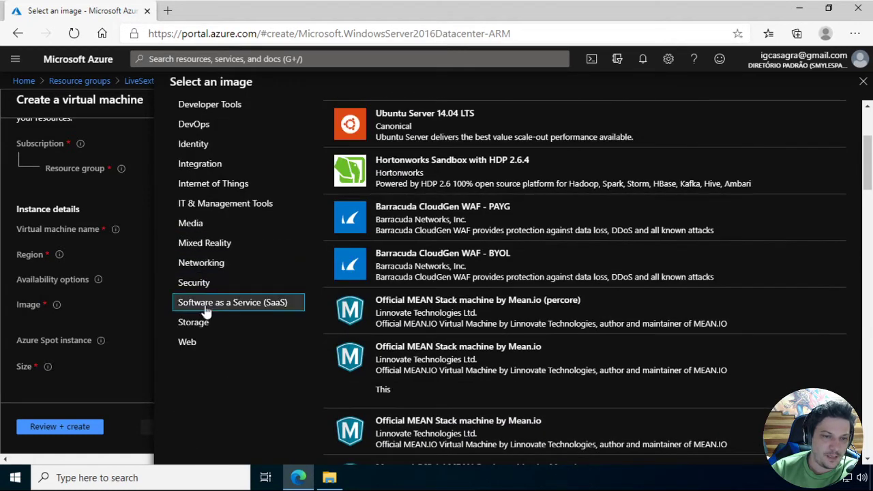
scroll(197, 185, up, 3)
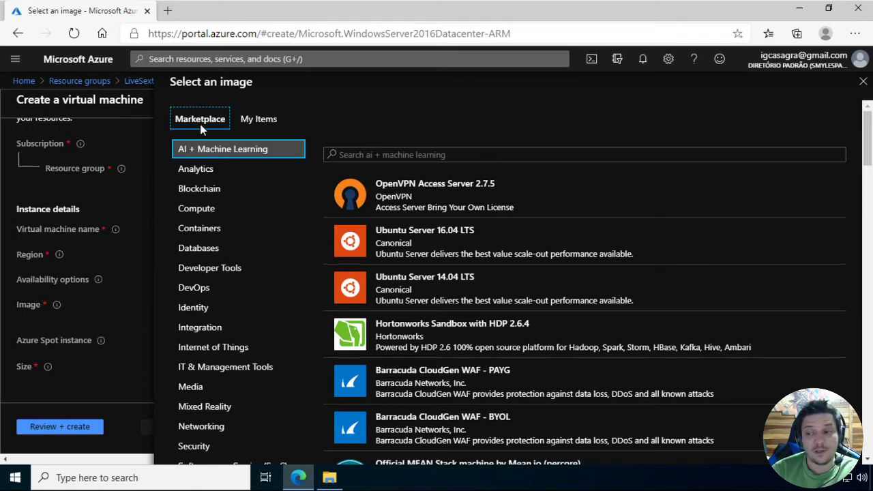
click(260, 125)
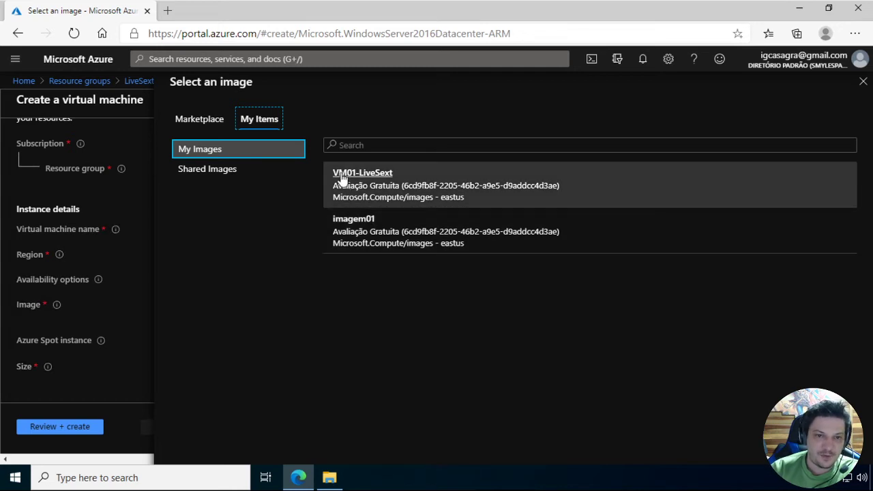
click(375, 180)
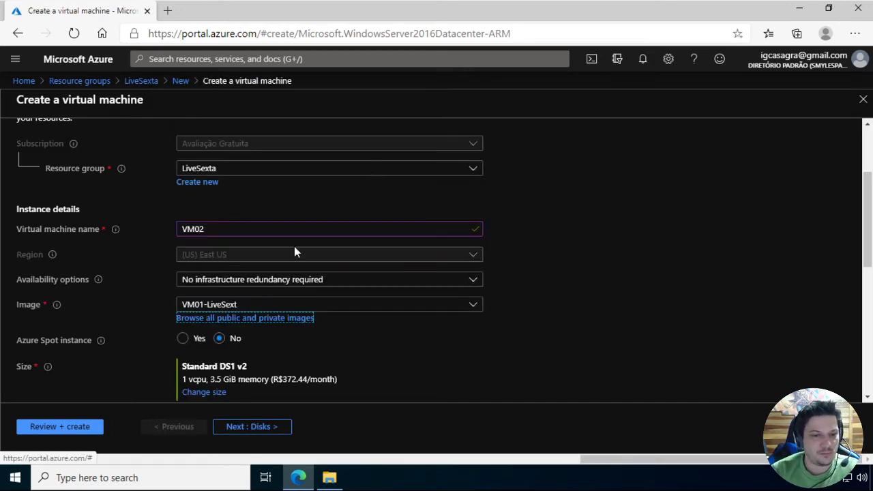
Change the size of VM02 to Standard B2s
scroll(198, 296, down, 1)
click(211, 311)
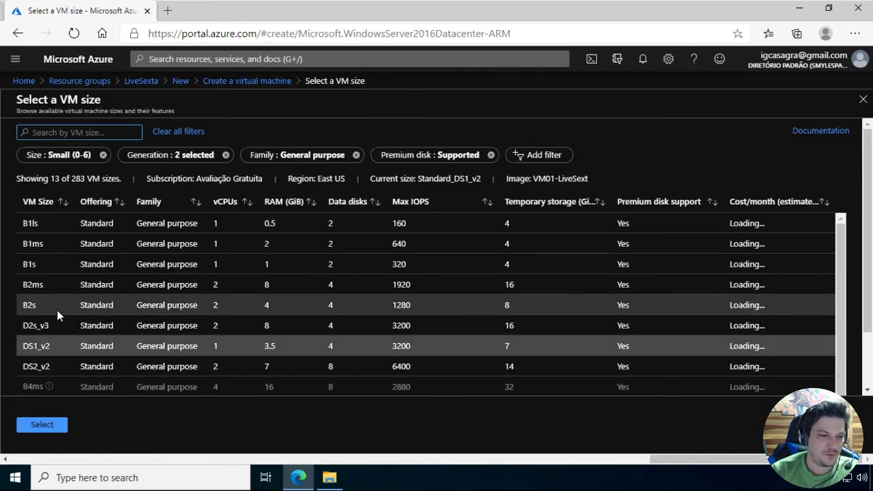
click(56, 310)
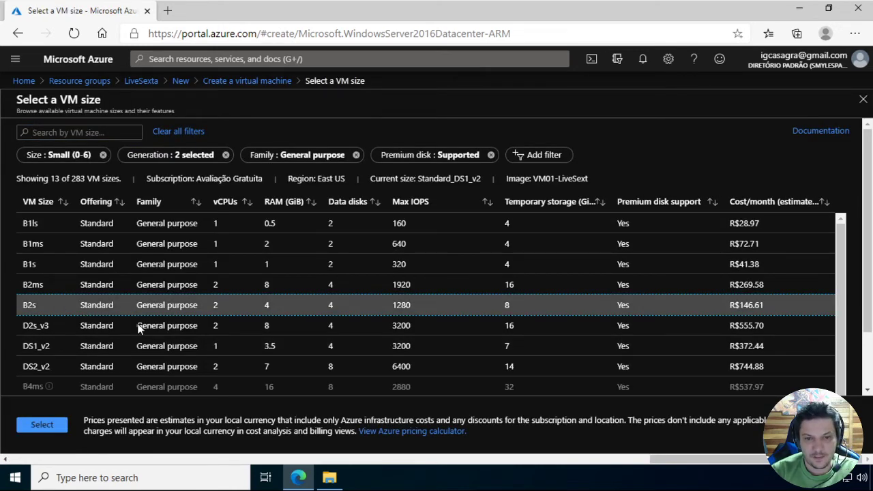
click(41, 425)
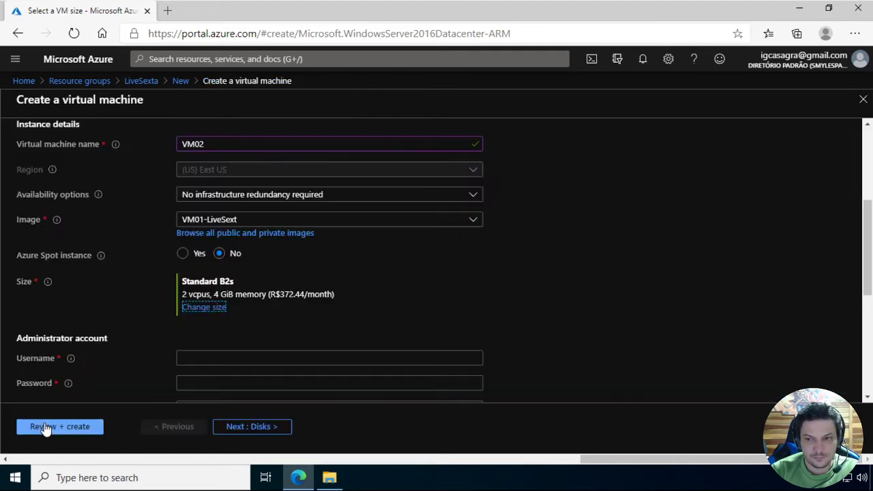
Fill in VM02's administrator account with the username, the password and the password confirmation
scroll(423, 259, down, 2)
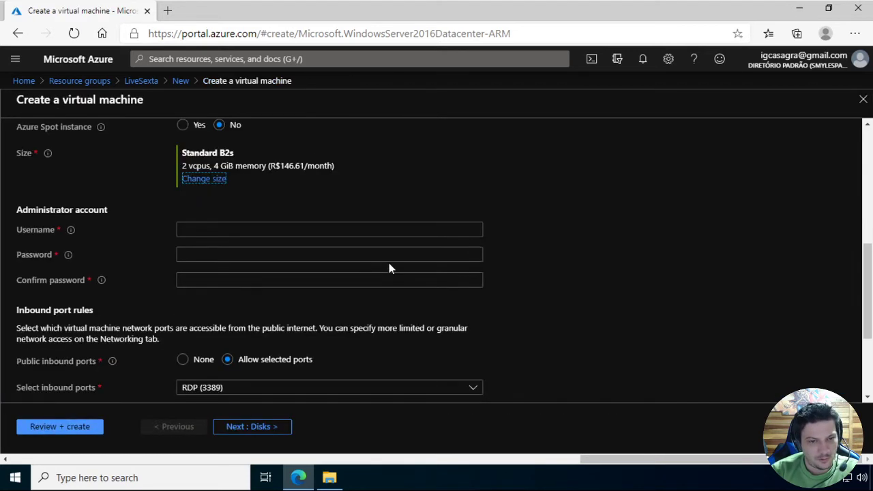
click(314, 230)
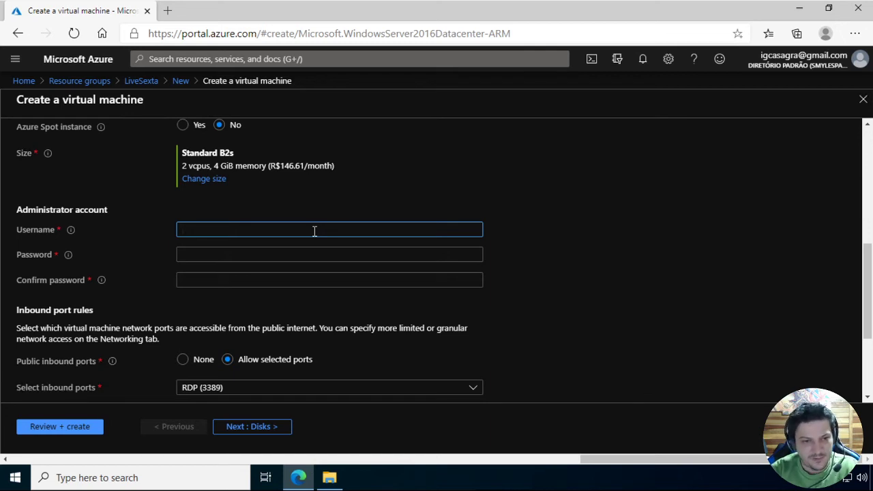
text(casagrande)
key(Tab)
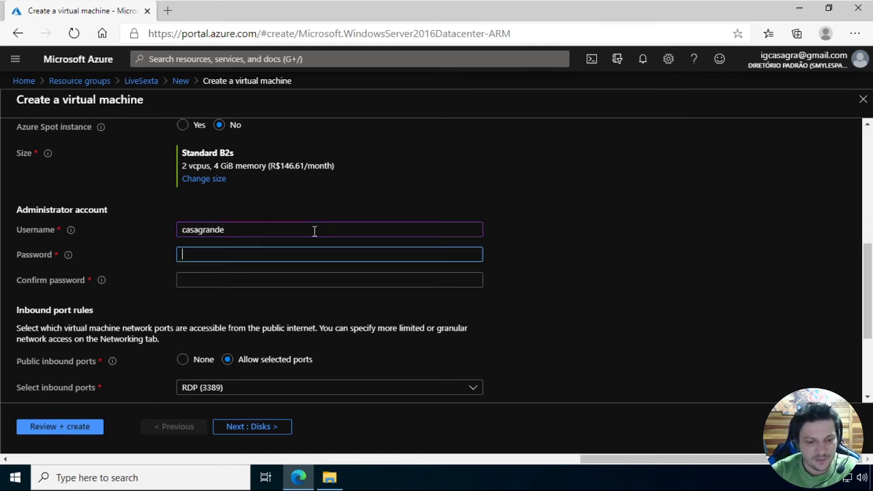
text(********)
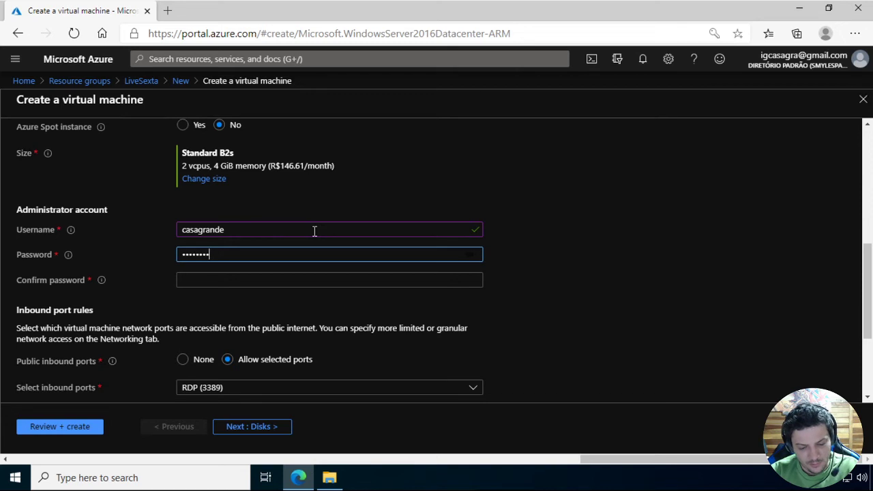
text(****)
key(Tab)
text(*)
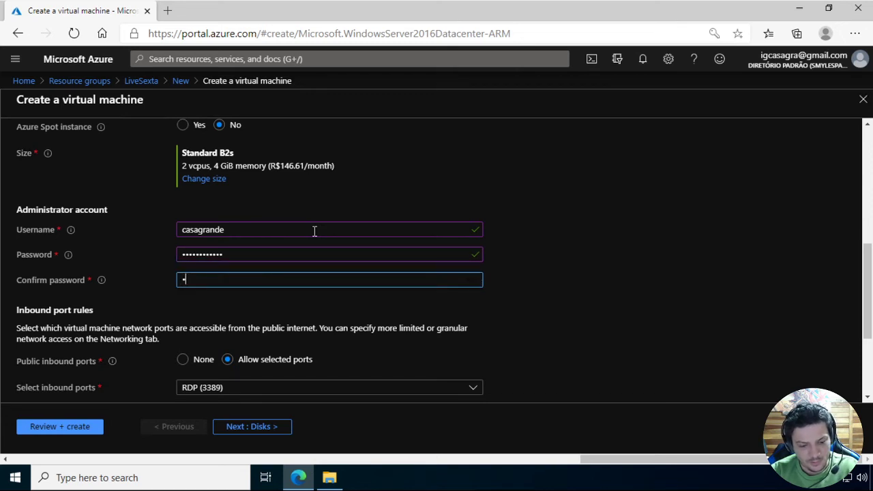
text(*********)
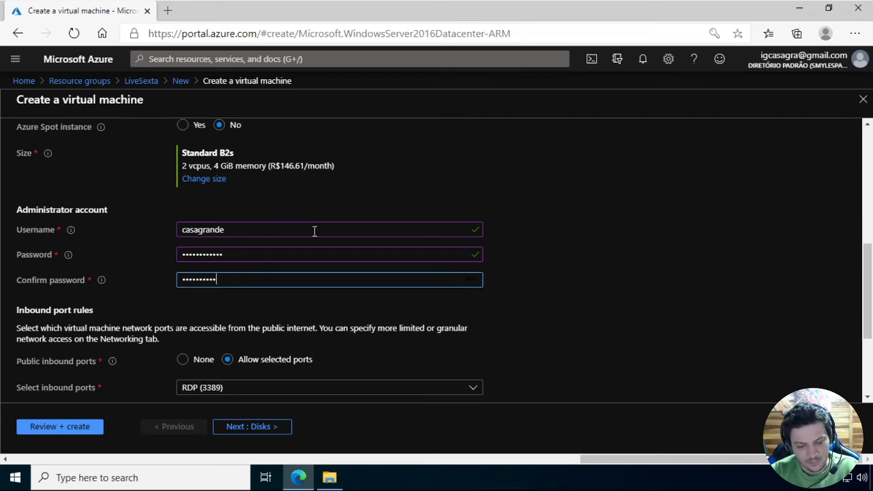
text(**)
key(Tab)
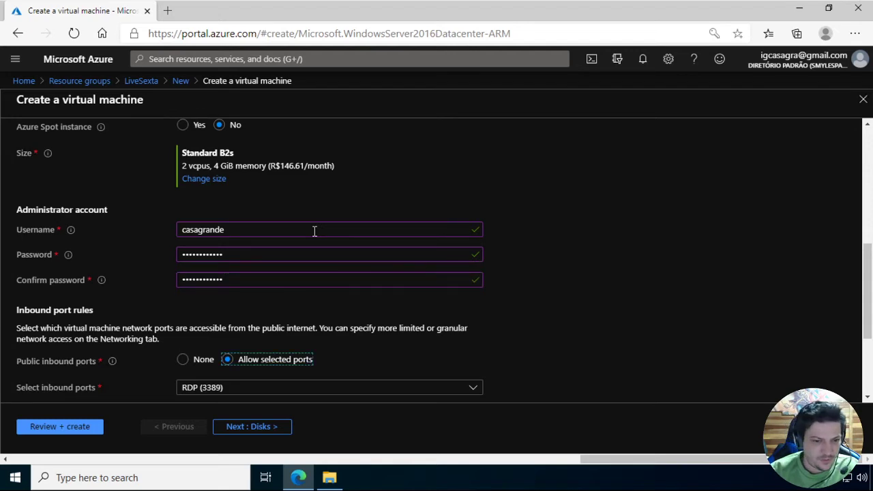
Keep RDP (3389) as the inbound port and set VM02's OS disk type to Standard SSD
scroll(298, 279, down, 1)
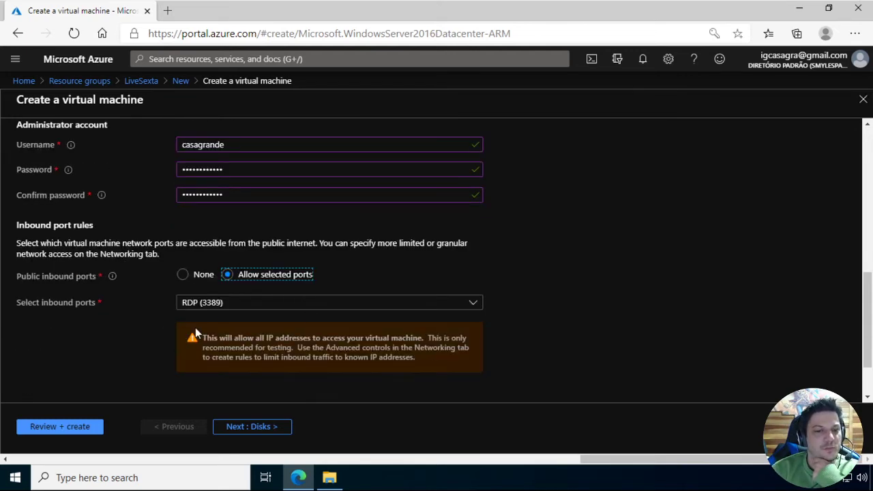
click(248, 429)
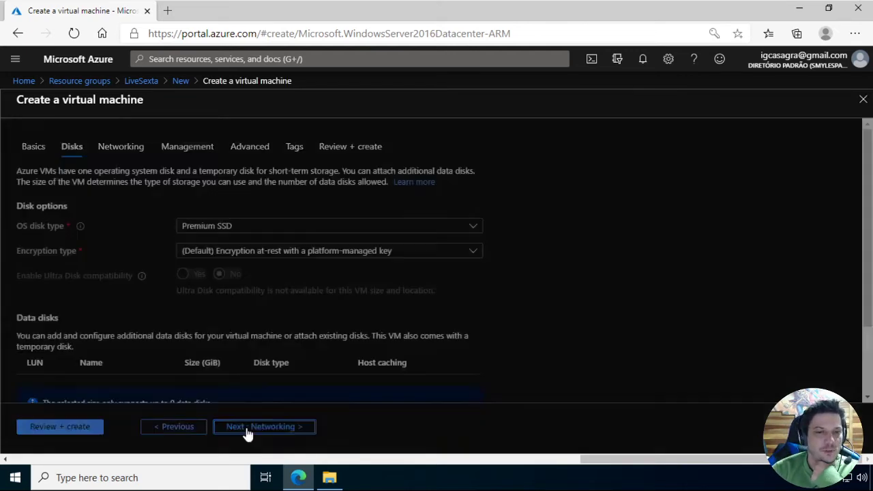
click(203, 228)
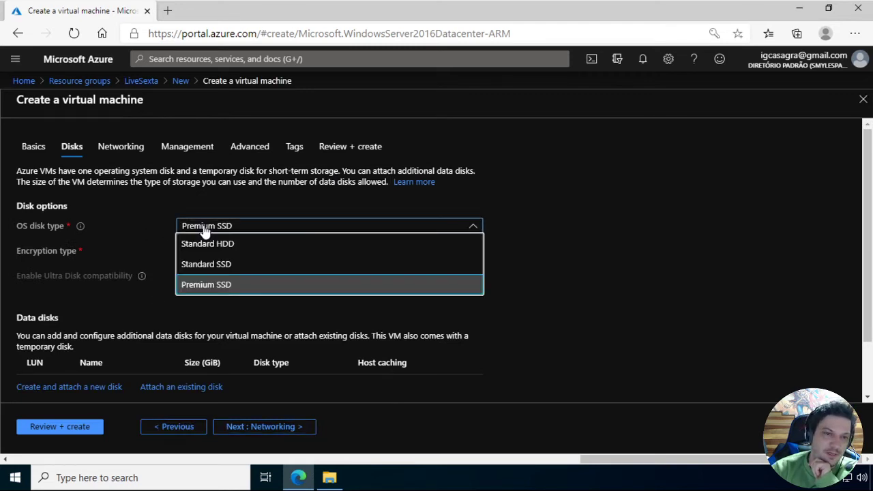
click(219, 266)
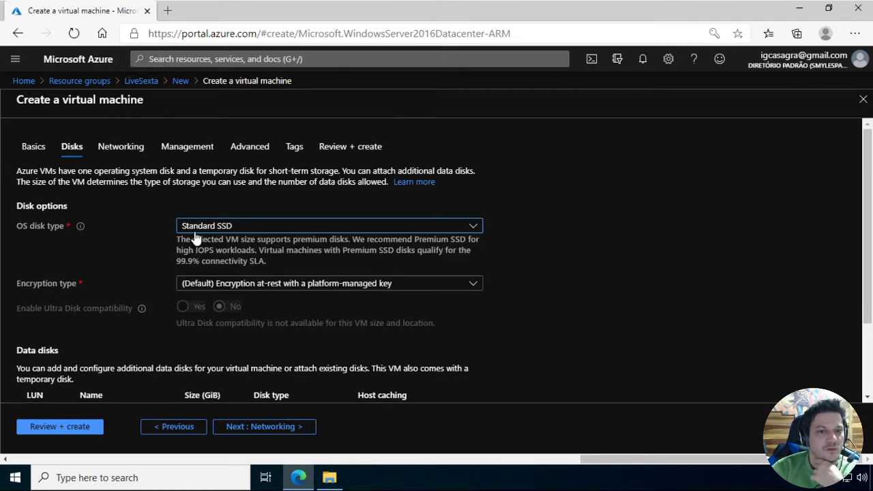
scroll(174, 244, down, 2)
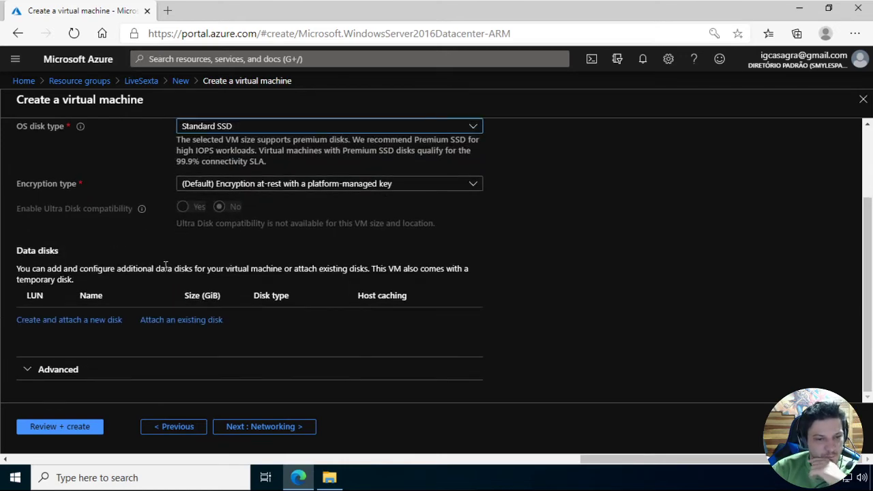
Check VM02's network settings, keeping LiveSexta-vnet and its default subnet, validate the configuration and create the virtual machine
click(269, 428)
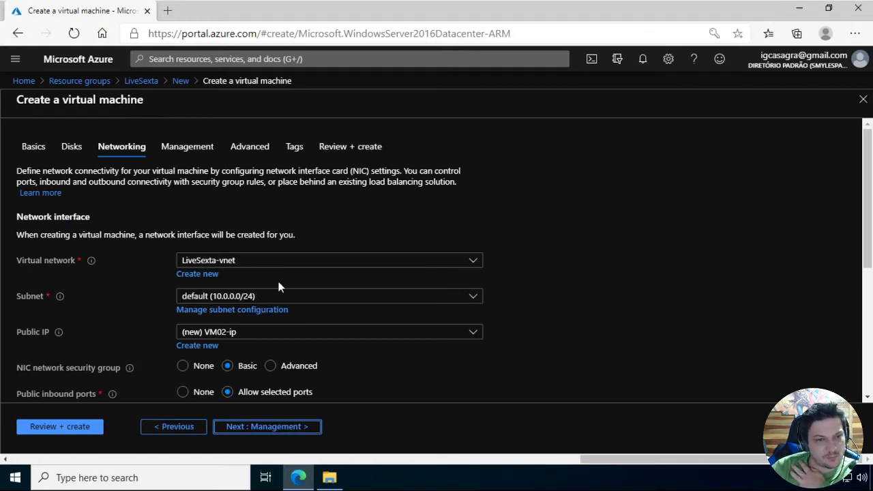
scroll(259, 308, down, 2)
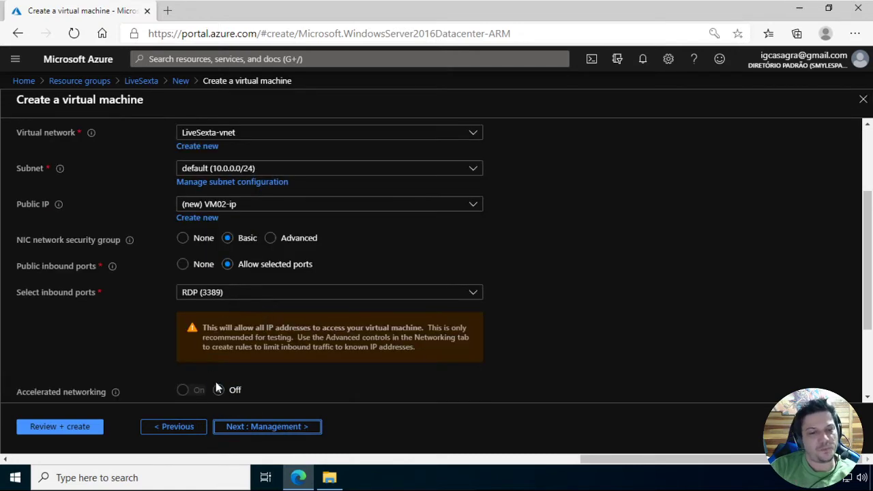
scroll(218, 389, down, 1)
click(35, 428)
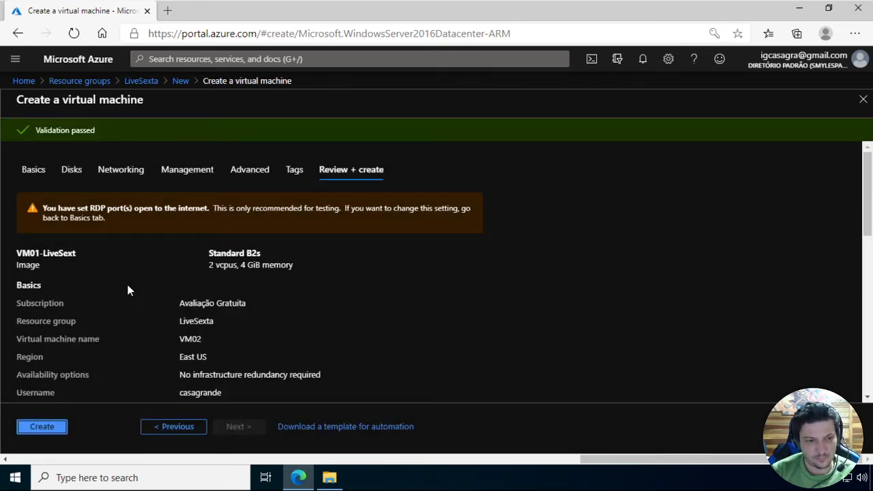
click(41, 427)
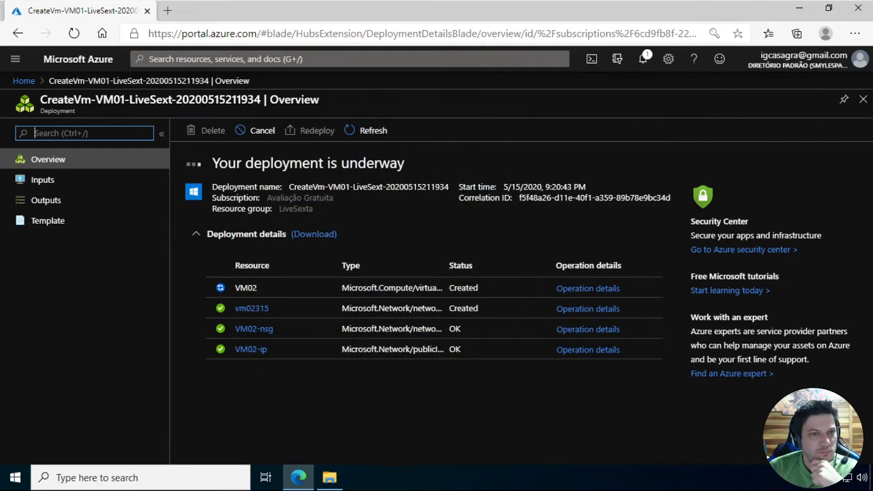
Search the web in a new browser tab for "custom image azure vm"
click(167, 10)
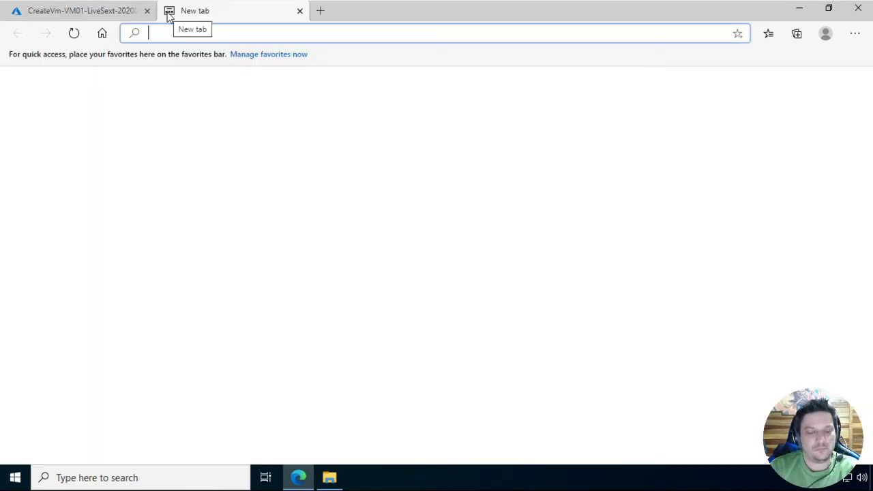
text(custom )
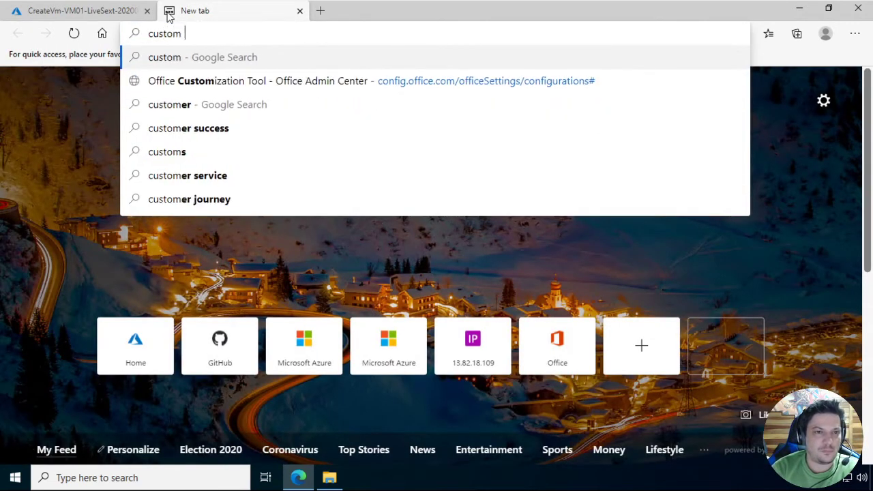
text(image)
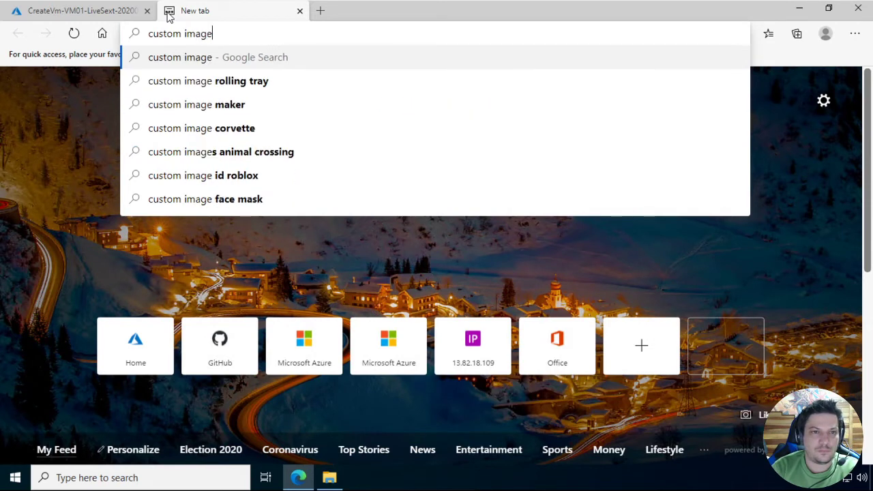
text( Azure)
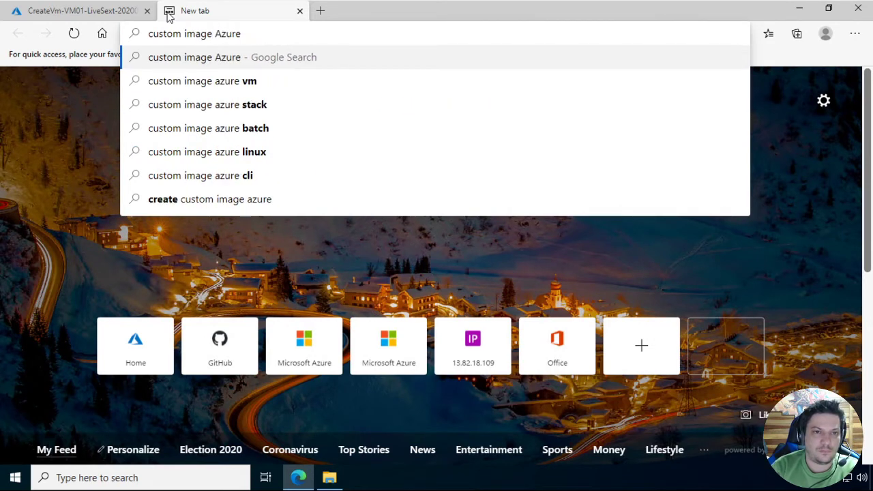
key(Down)
key(Return)
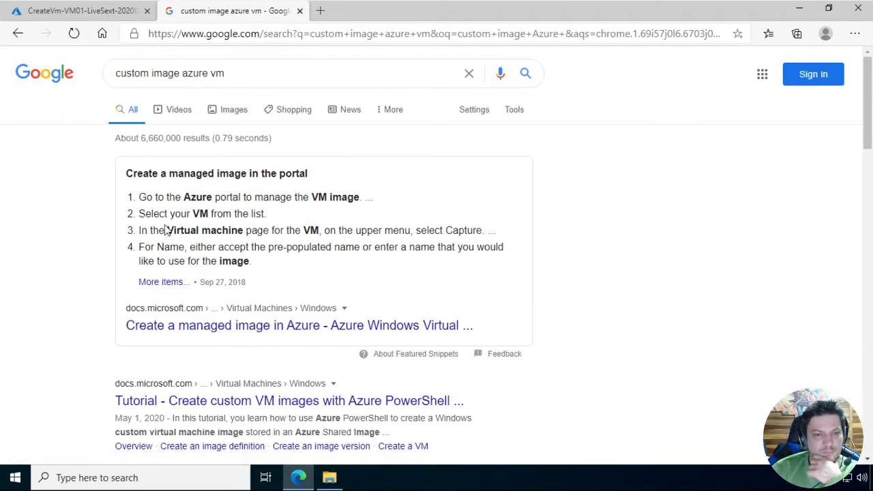
Open the managed image, PowerShell custom image and Linux VM capture results in separate tabs, and switch to the Linux capture article
middle_click(292, 333)
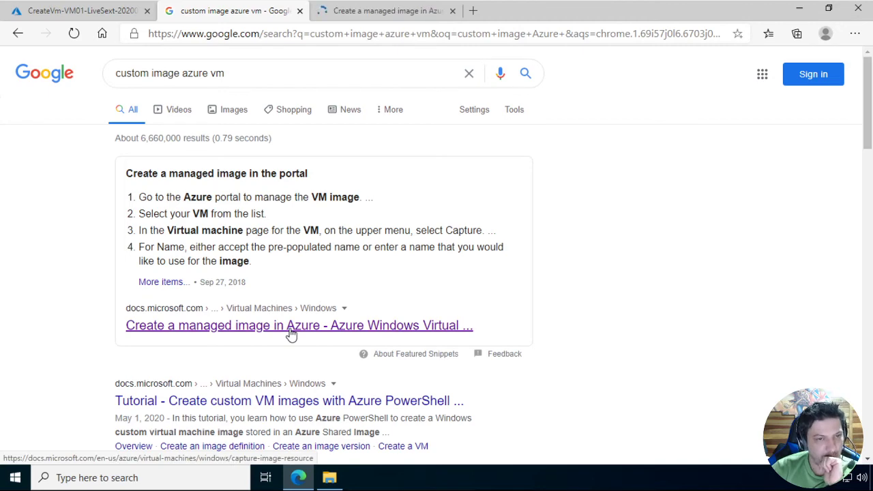
scroll(204, 331, down, 2)
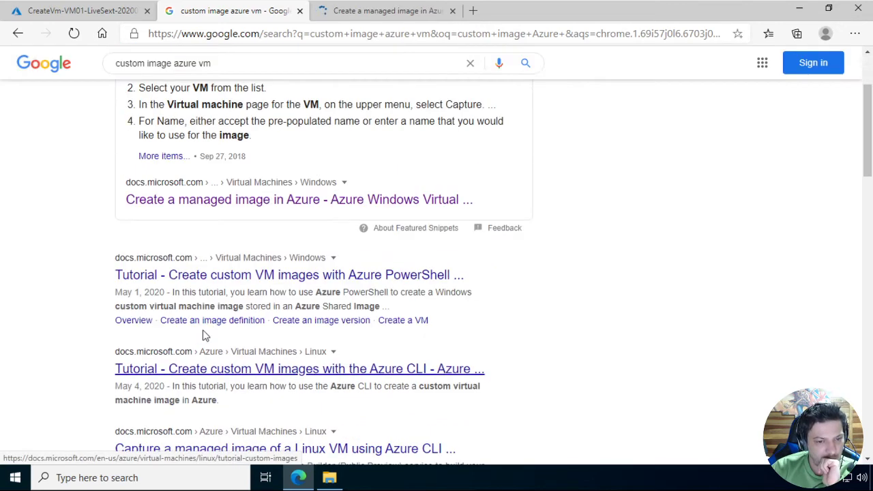
middle_click(248, 280)
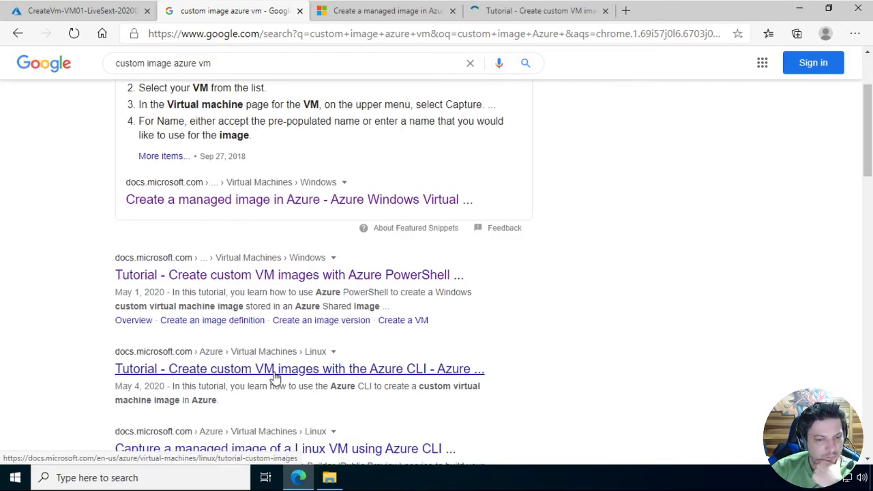
scroll(277, 381, down, 1)
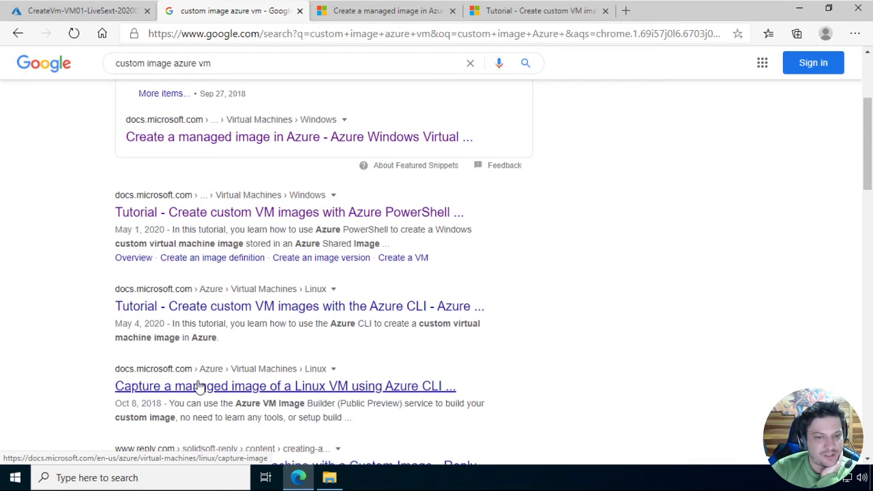
middle_click(347, 393)
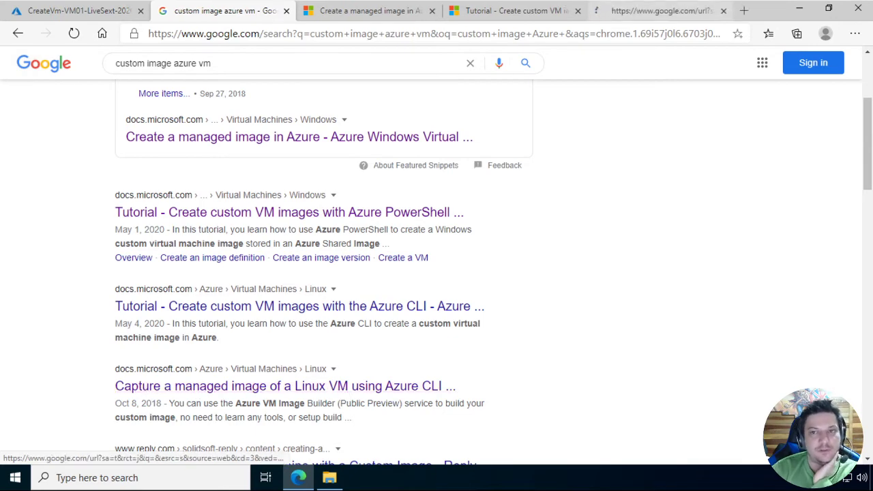
click(657, 12)
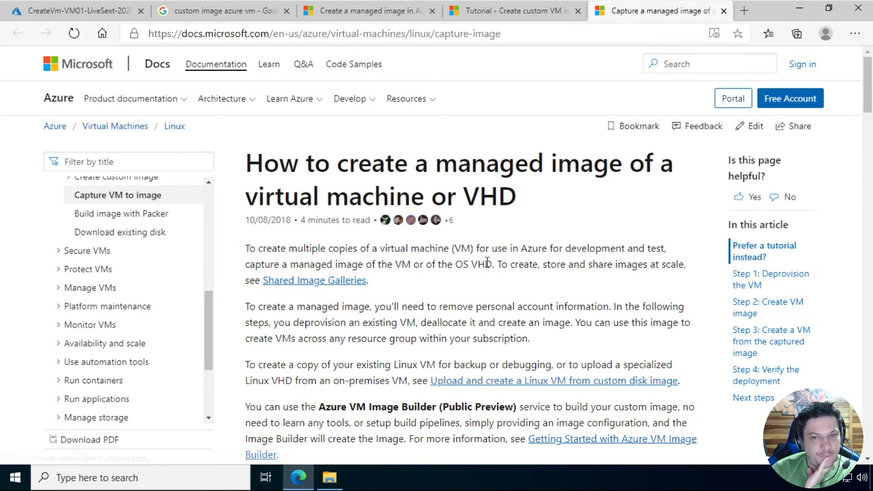
Read the Linux managed image article's introduction, prerequisites and Step 1 on deprovisioning the VM with waagent
scroll(450, 295, down, 5)
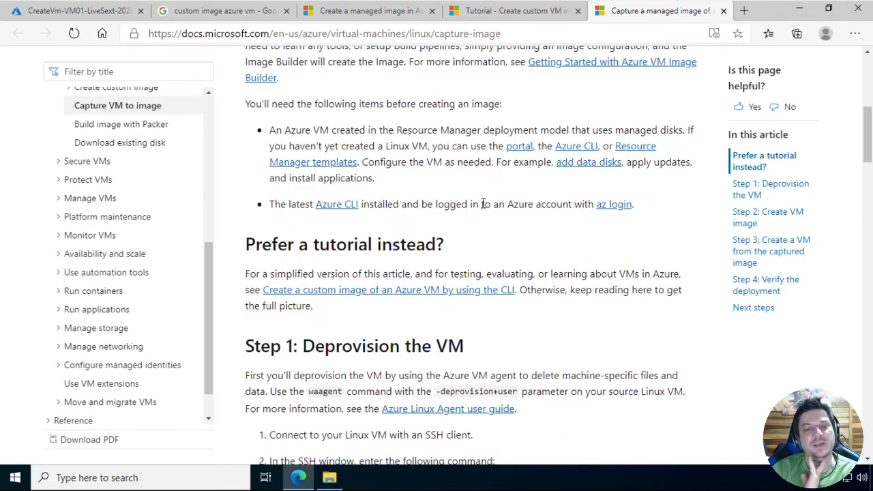
scroll(482, 208, down, 2)
scroll(482, 208, up, 4)
scroll(482, 208, up, 3)
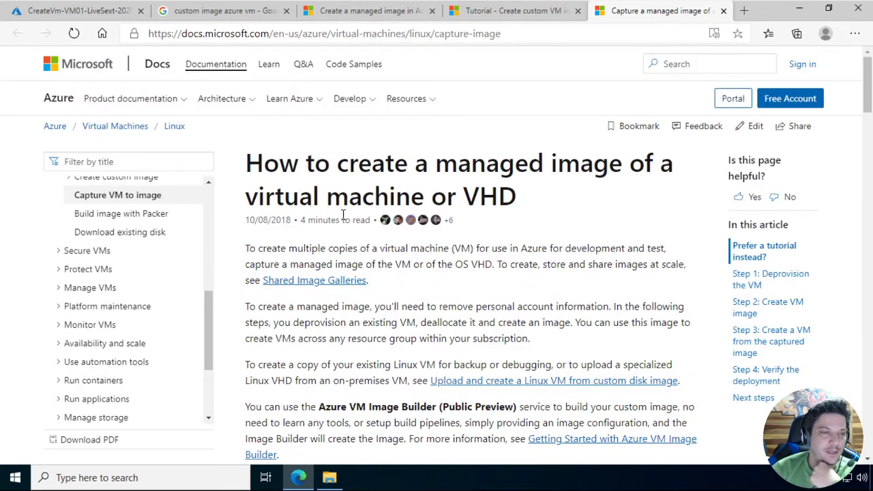
scroll(400, 286, down, 2)
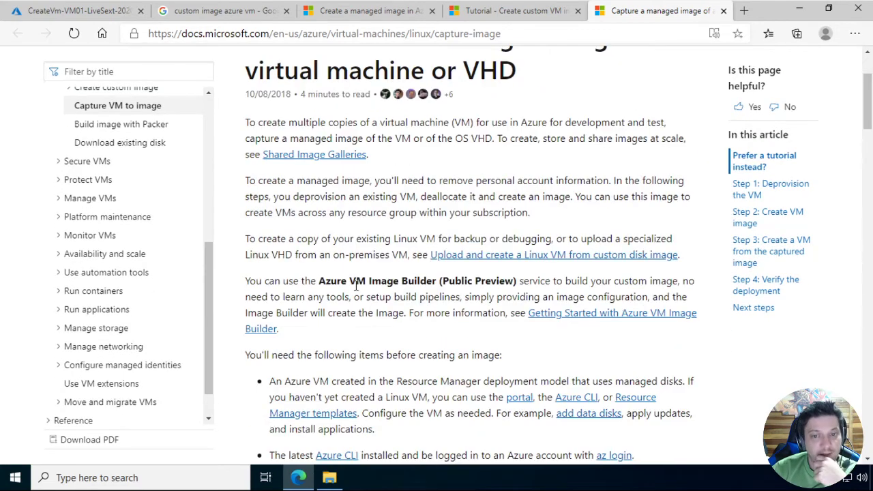
scroll(349, 311, down, 3)
scroll(350, 311, down, 2)
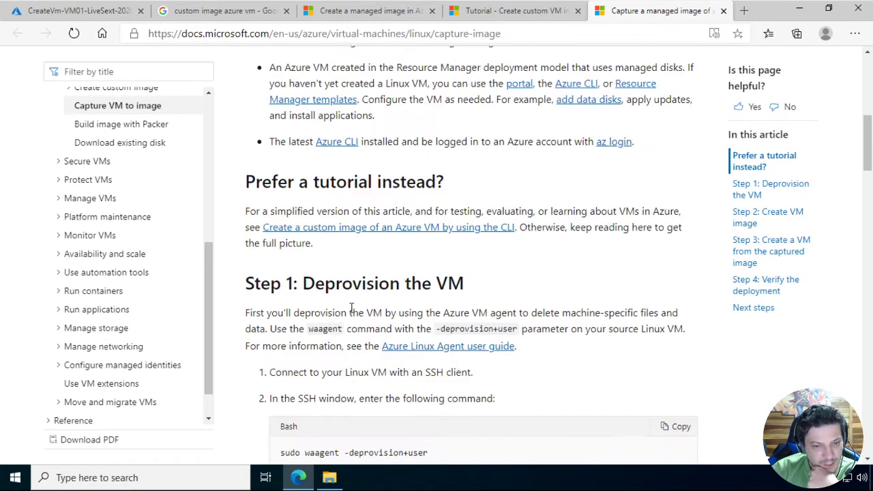
scroll(351, 308, up, 2)
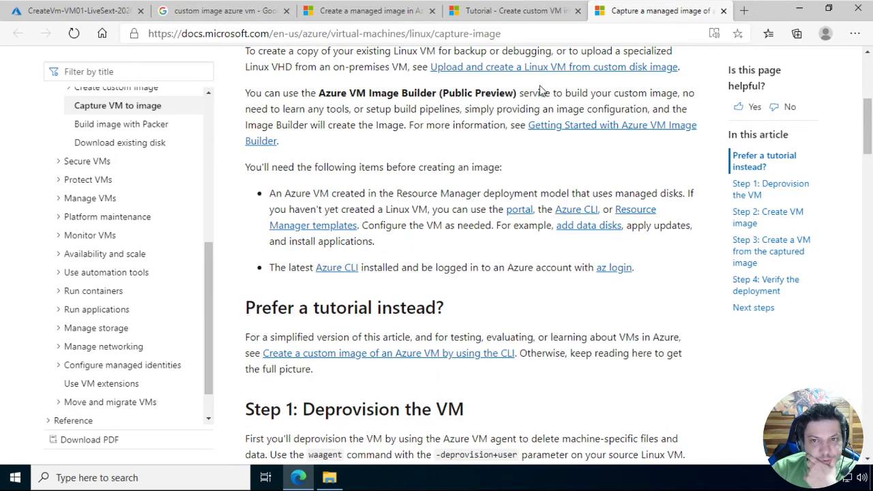
scroll(431, 217, down, 3)
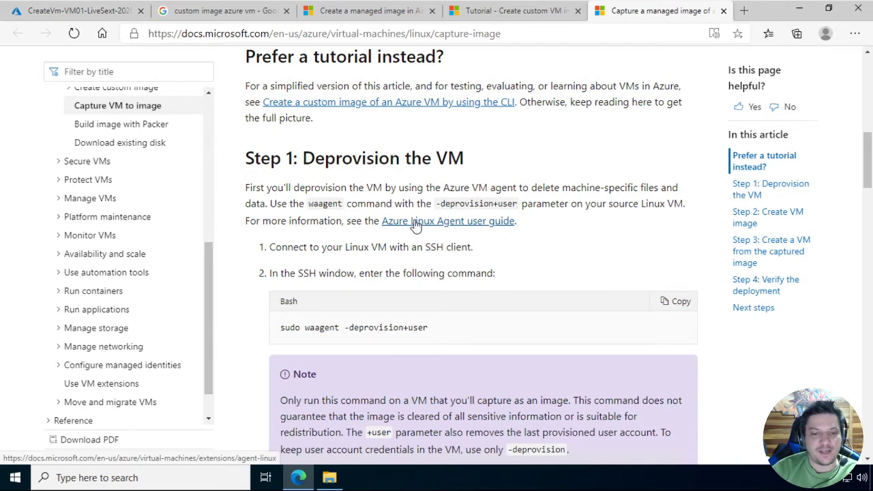
scroll(416, 225, down, 1)
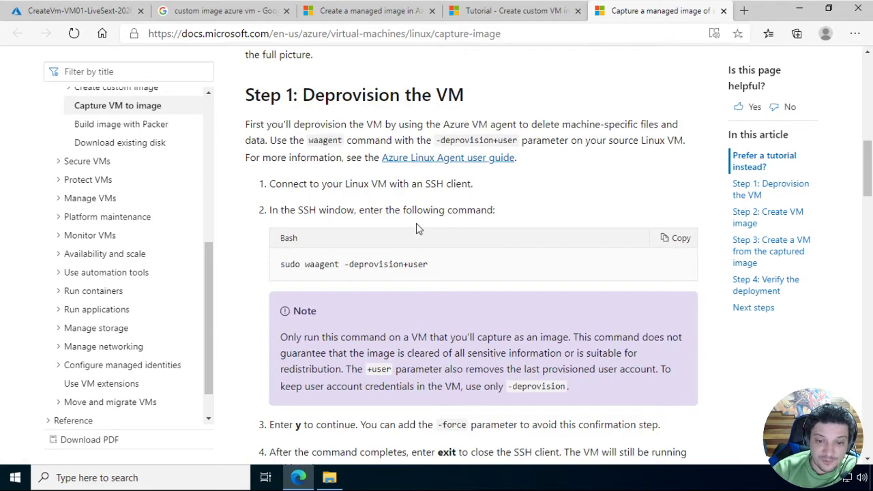
scroll(416, 225, down, 3)
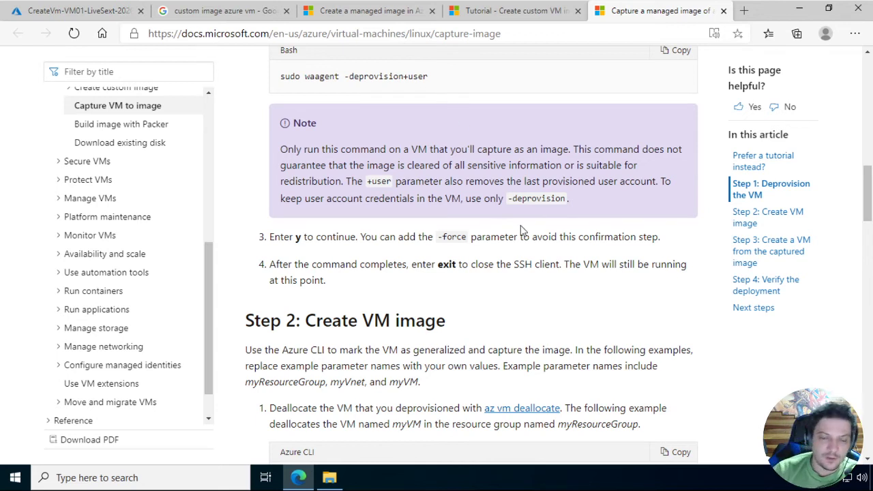
Review the article's Azure CLI commands for creating the VM image, creating a VM from it and verifying the deployment
scroll(521, 225, down, 3)
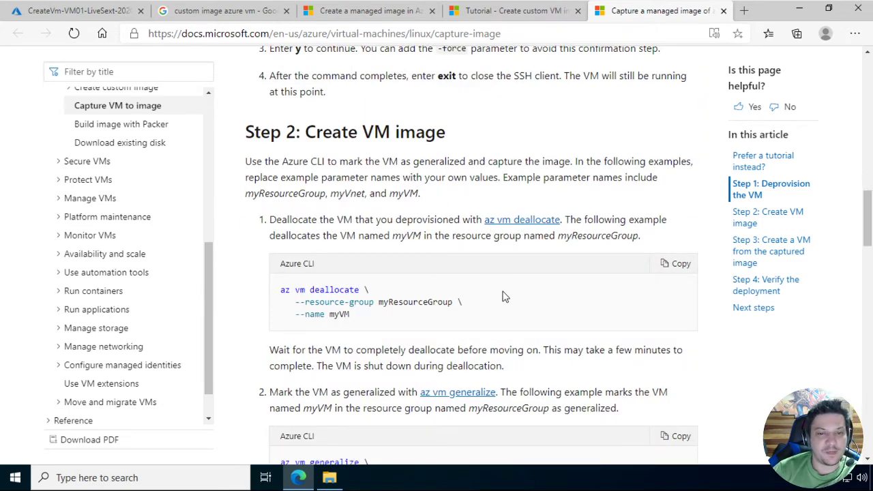
scroll(505, 294, down, 2)
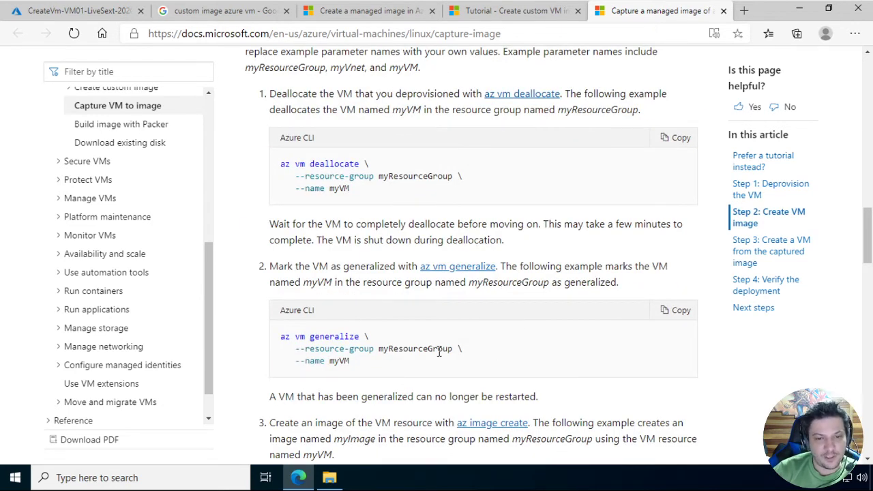
scroll(348, 334, down, 2)
scroll(421, 330, down, 1)
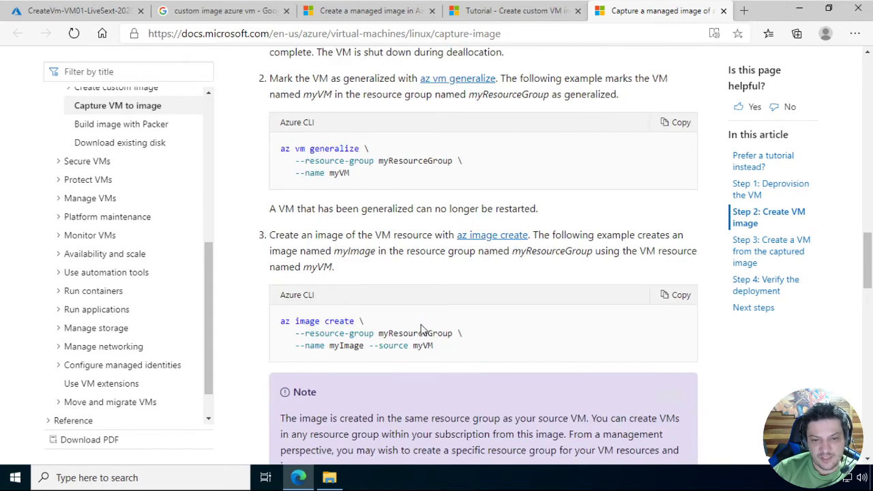
scroll(421, 330, down, 4)
scroll(422, 326, down, 1)
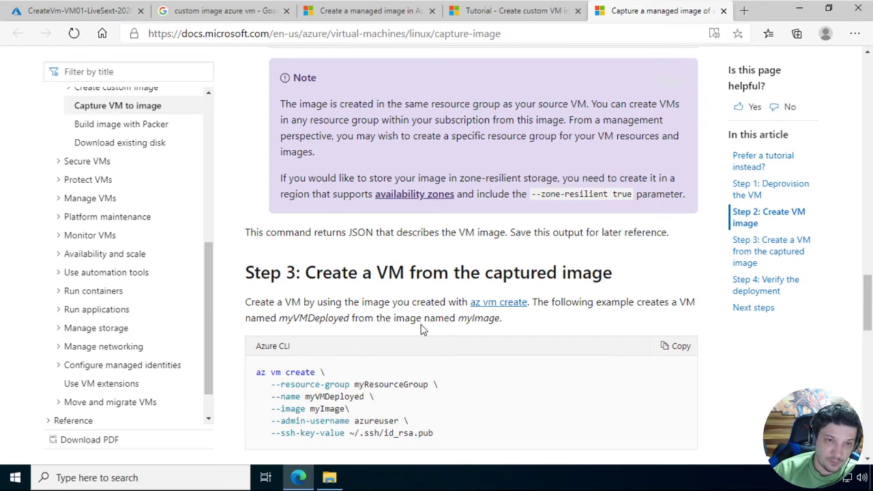
scroll(344, 234, down, 1)
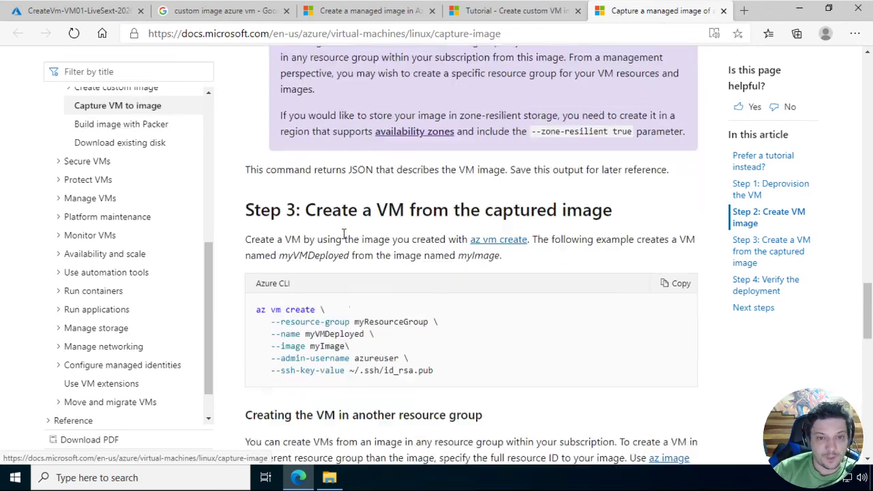
scroll(345, 236, down, 8)
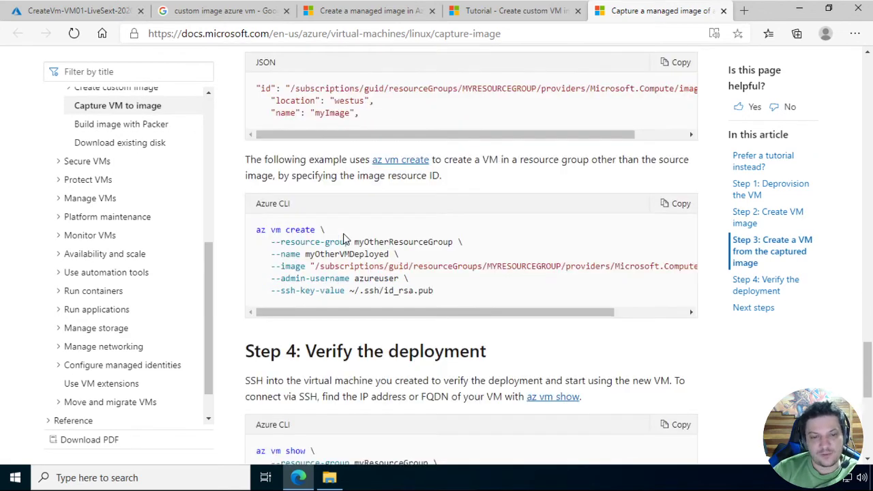
scroll(345, 237, down, 4)
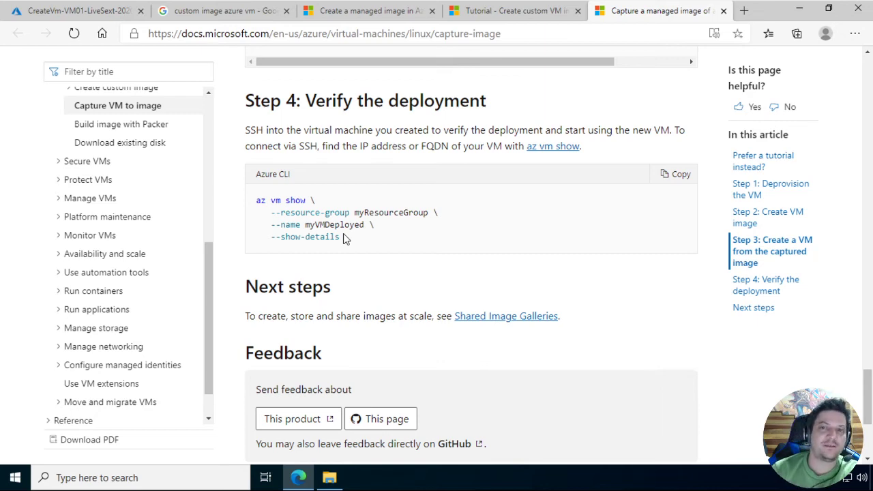
Check the deployed VM02's overview in the Azure portal and go to the LiveSexta resource group with the group list collapsed
click(82, 11)
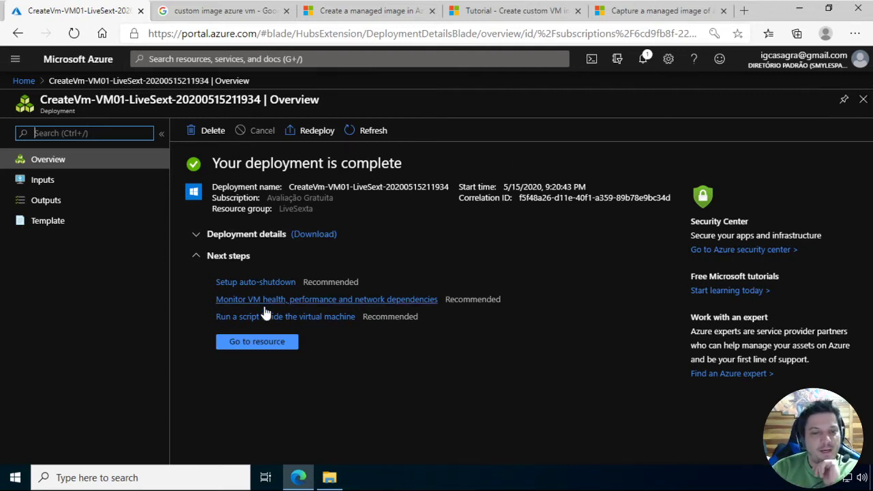
click(271, 346)
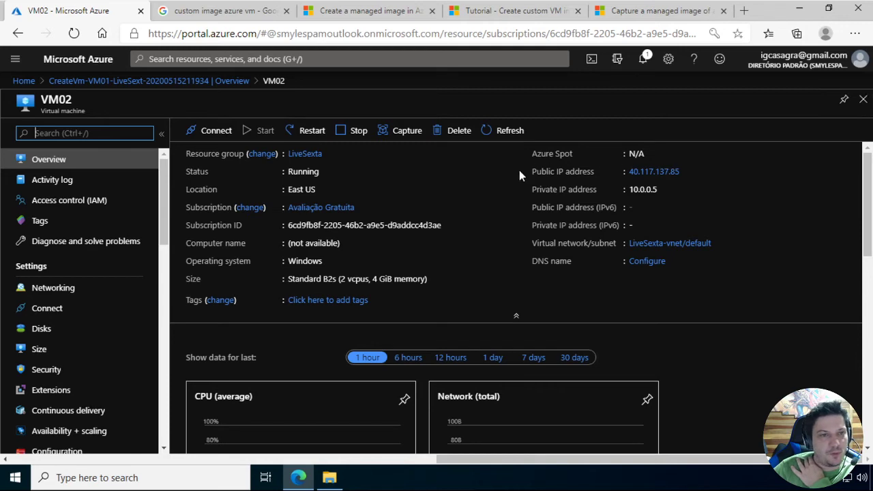
click(33, 83)
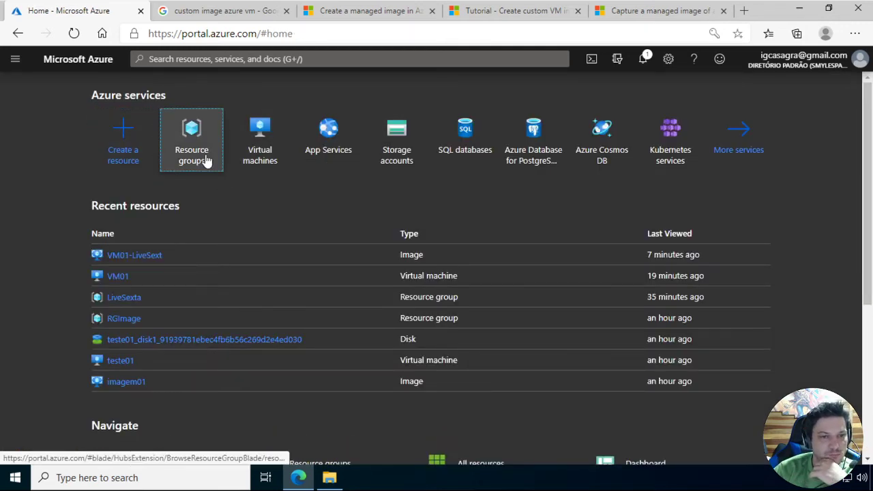
click(206, 161)
click(68, 252)
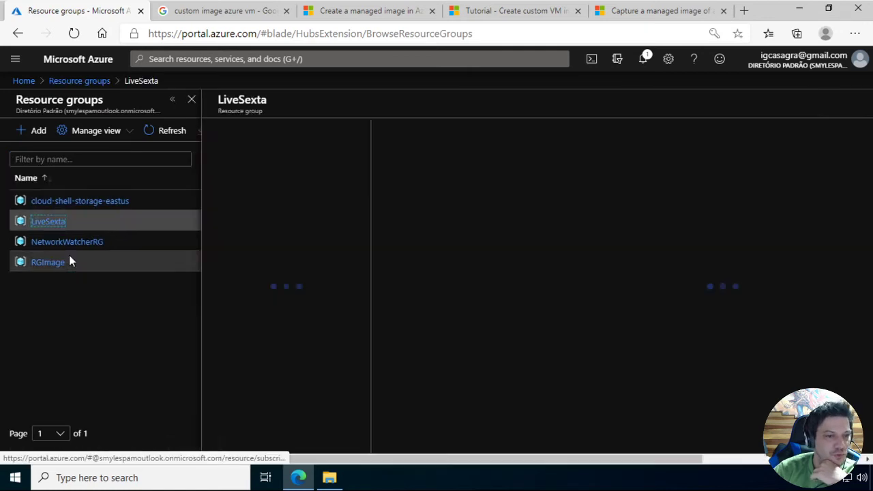
click(172, 100)
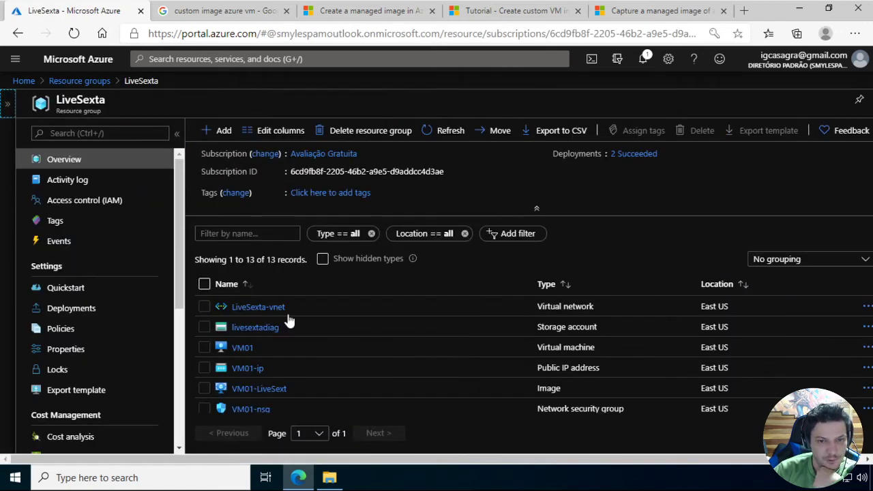
Open VM01's overview in a separate browser tab and close the search and documentation tabs
click(245, 350)
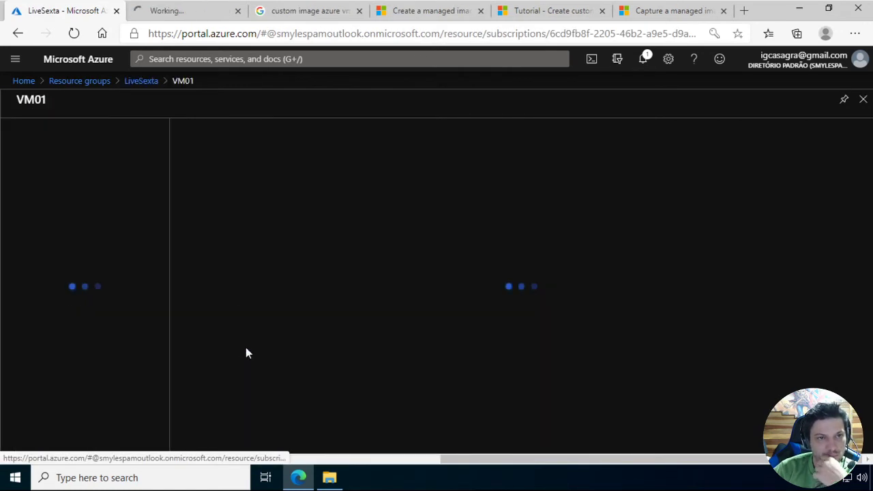
click(359, 10)
click(359, 11)
click(360, 10)
click(359, 11)
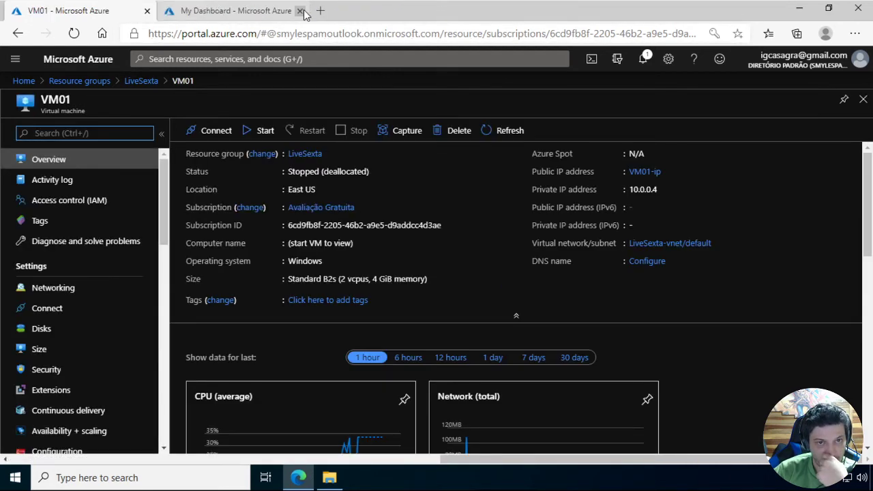
click(305, 12)
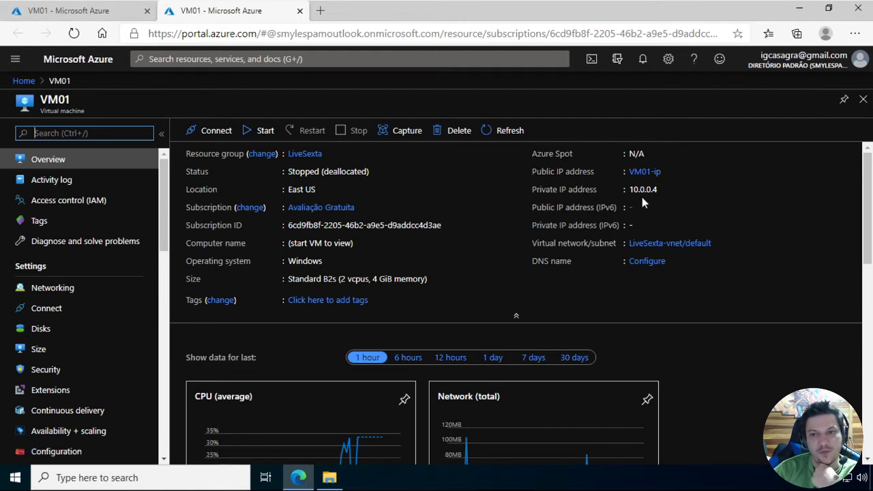
Return to the LiveSexta resource group in the first browser tab and open the overview of virtual machine VM02
click(116, 13)
click(141, 81)
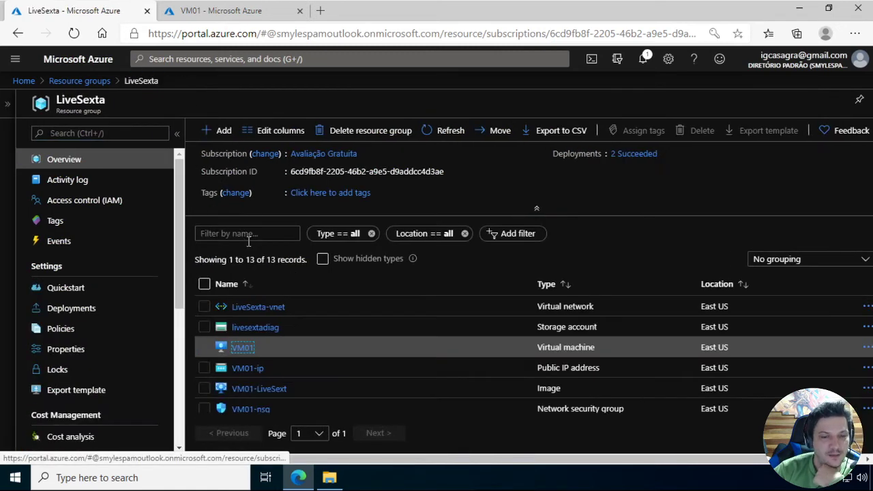
scroll(256, 379, down, 3)
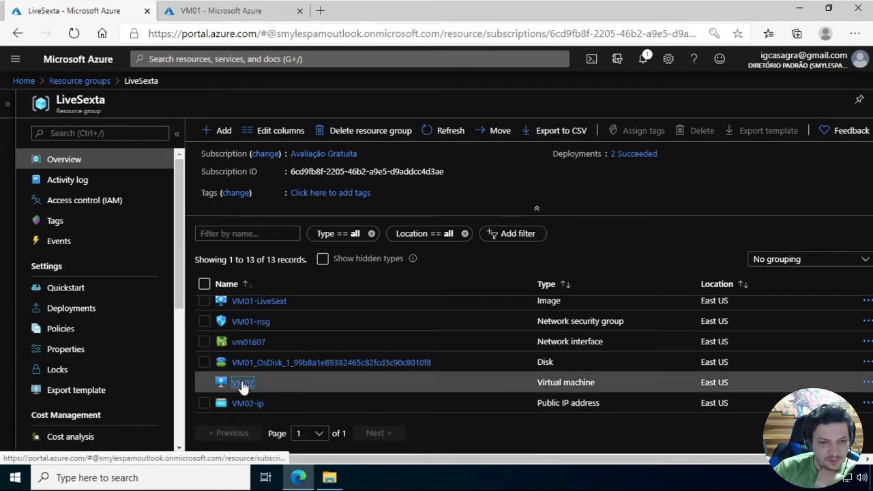
click(243, 383)
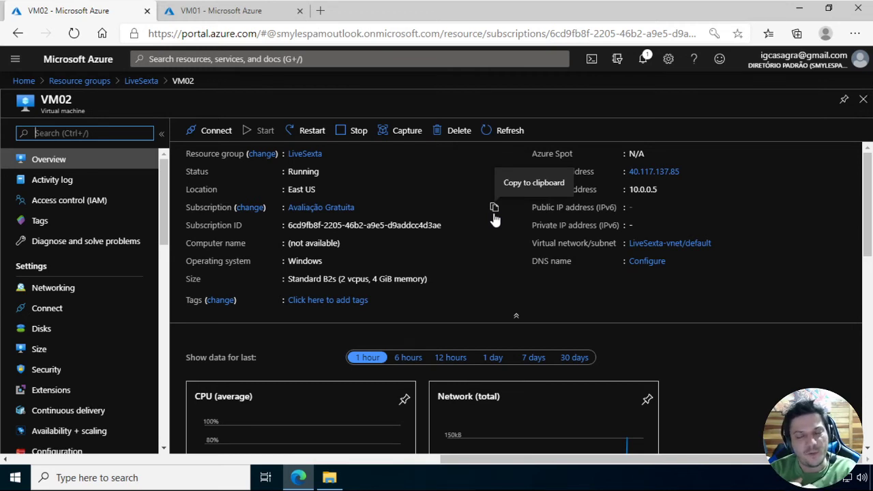
Download VM02's RDP file for its public IP address, open it and accept connecting to the unknown publisher
click(207, 131)
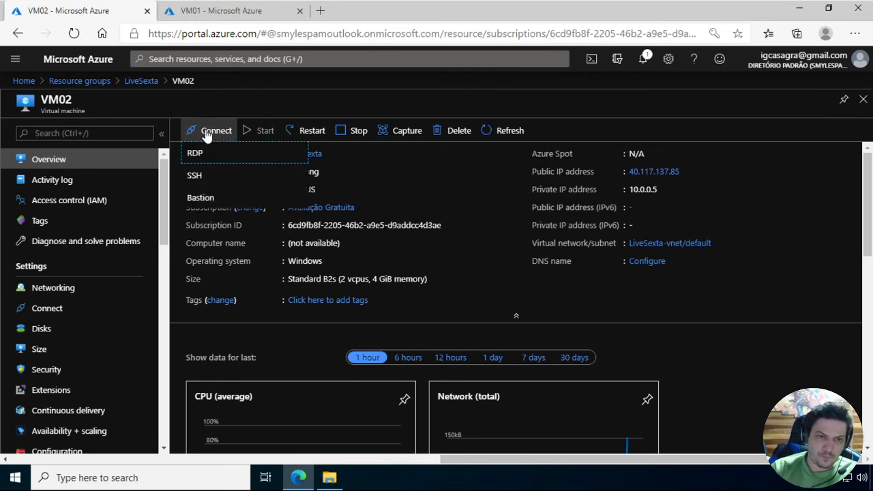
click(206, 151)
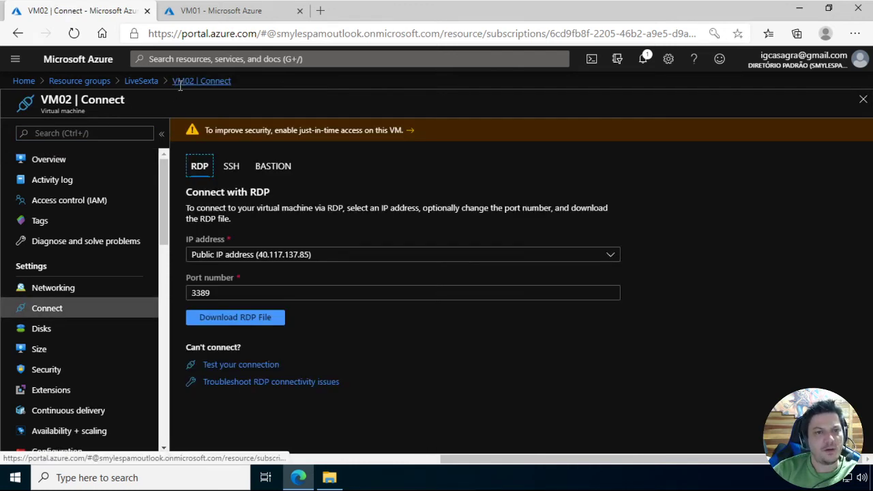
click(225, 319)
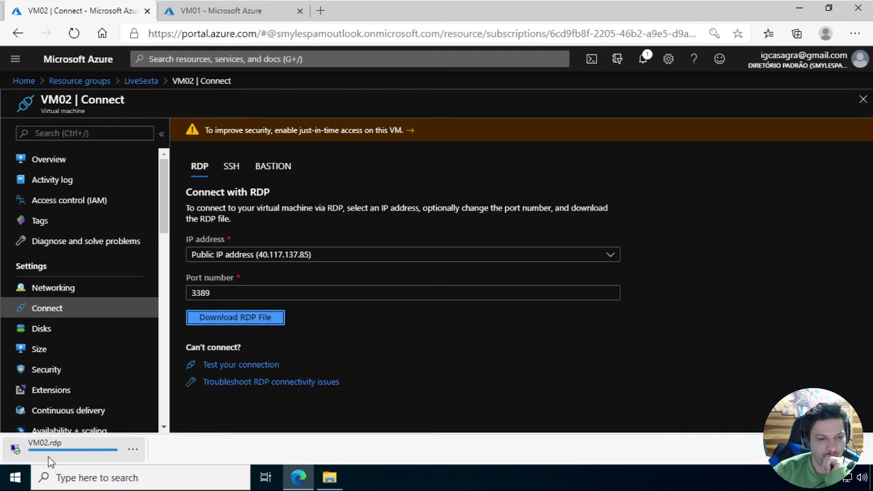
click(49, 452)
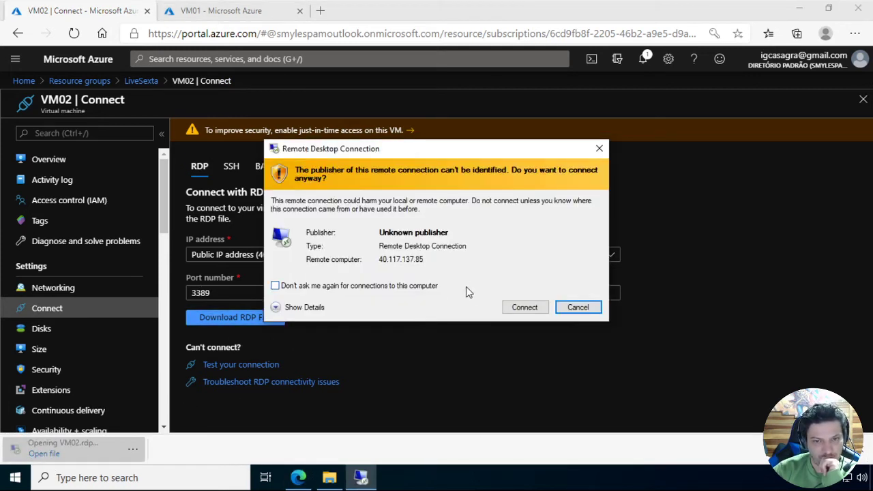
click(525, 307)
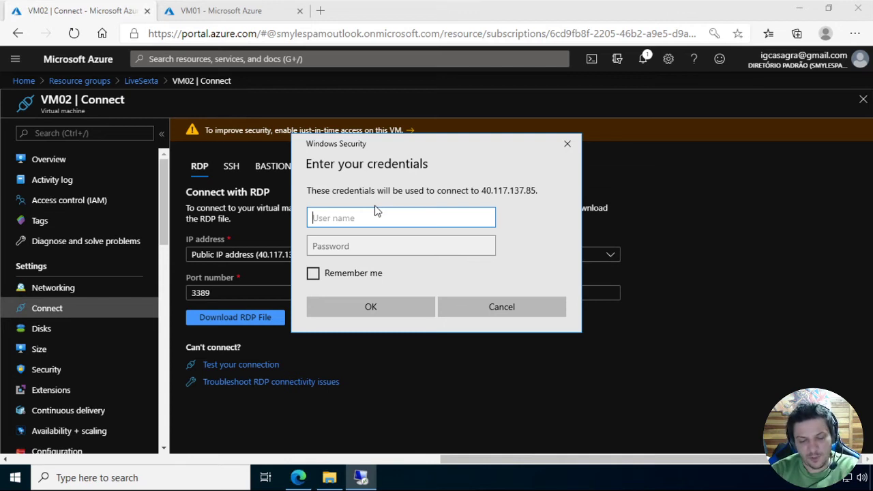
Sign in to VM02 with the administrator's user name and password, accept the untrusted certificate and decline network discovery
text(casagrande)
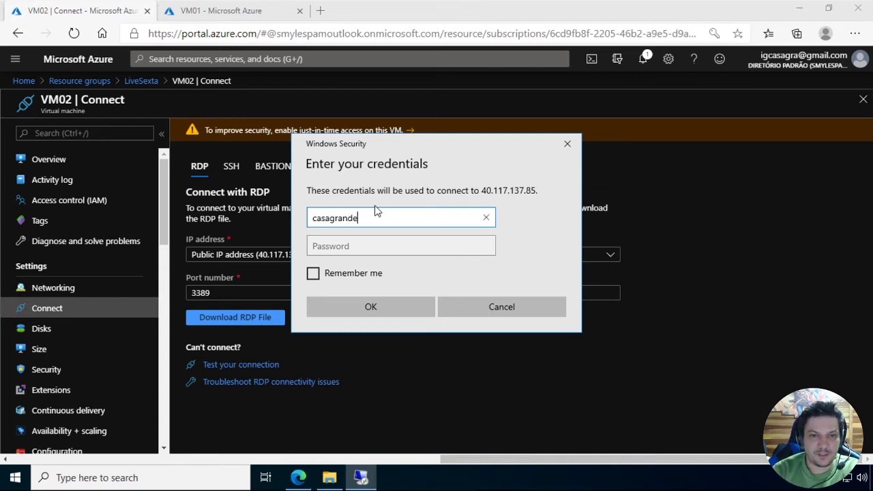
key(Tab)
text(••••)
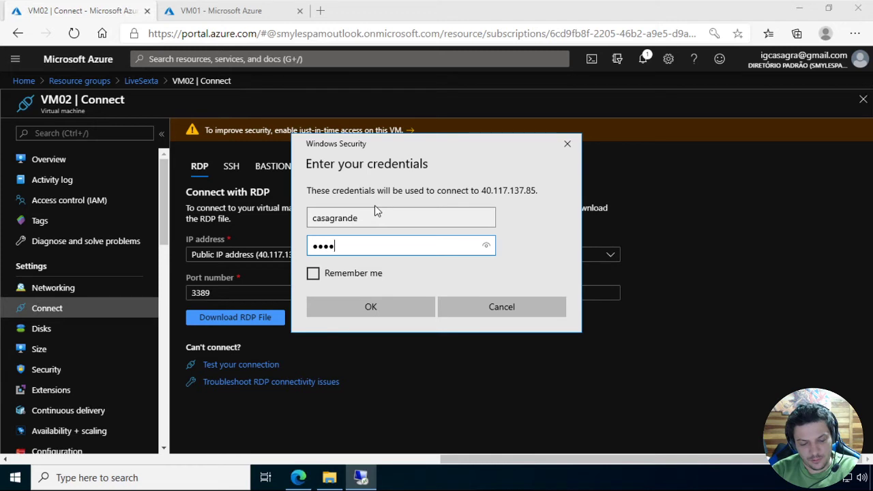
text(••••••••)
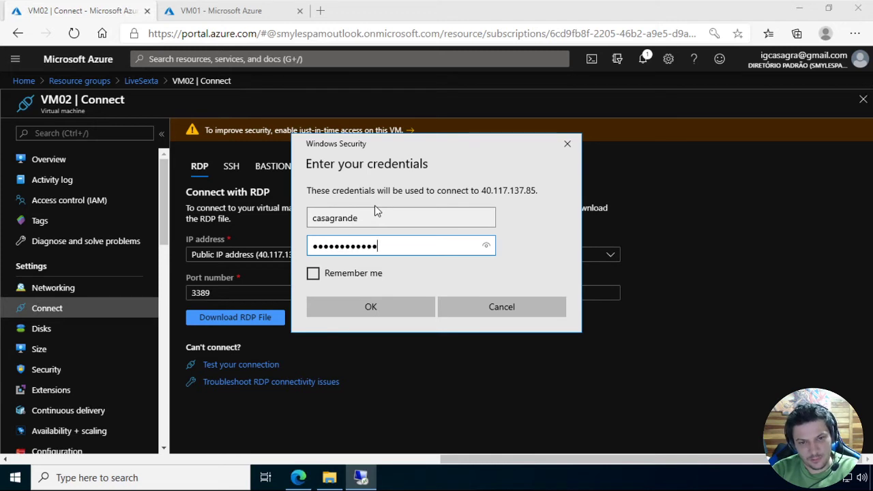
key(Return)
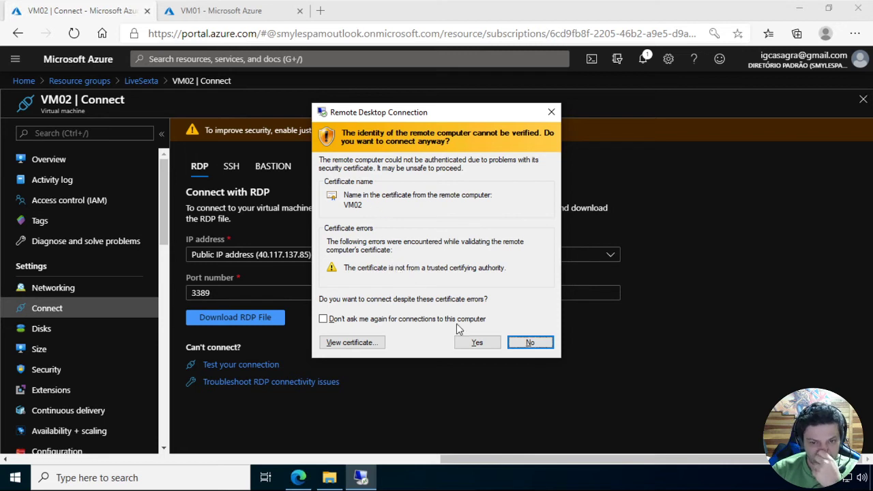
click(468, 342)
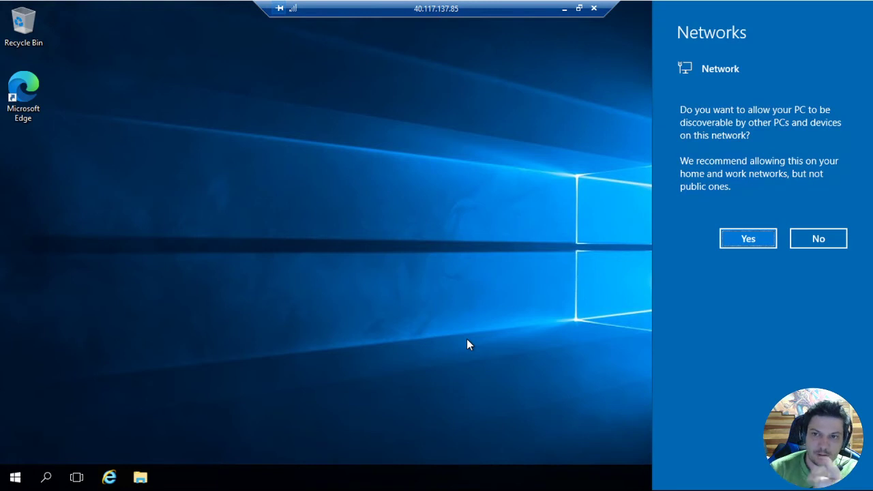
click(827, 245)
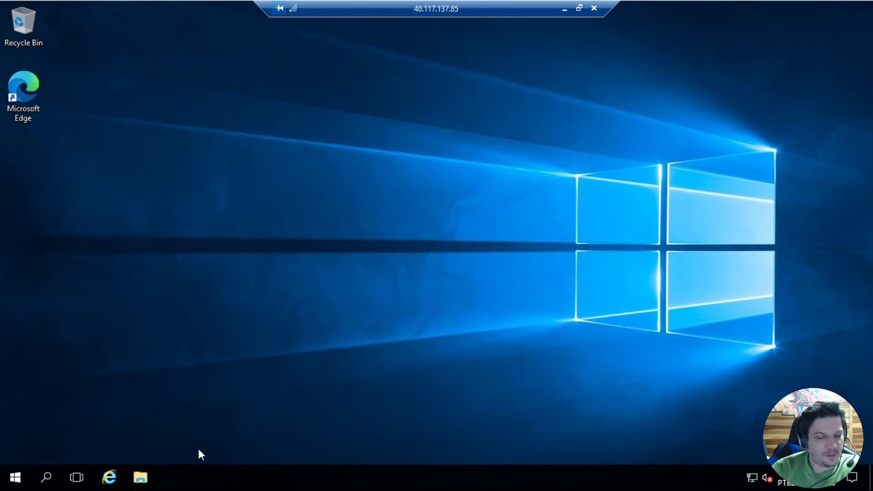
Browse VM02's Windows (C:) drive to the inetpub\wwwroot folder and check the website files
click(140, 479)
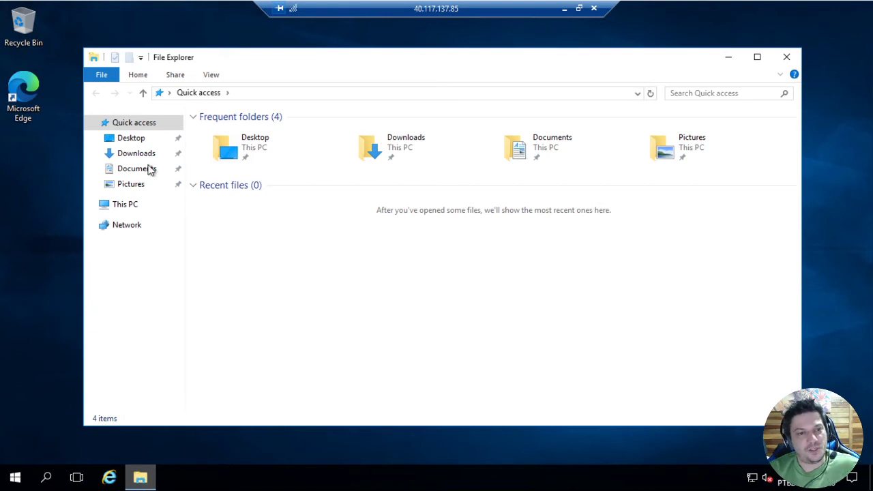
click(127, 208)
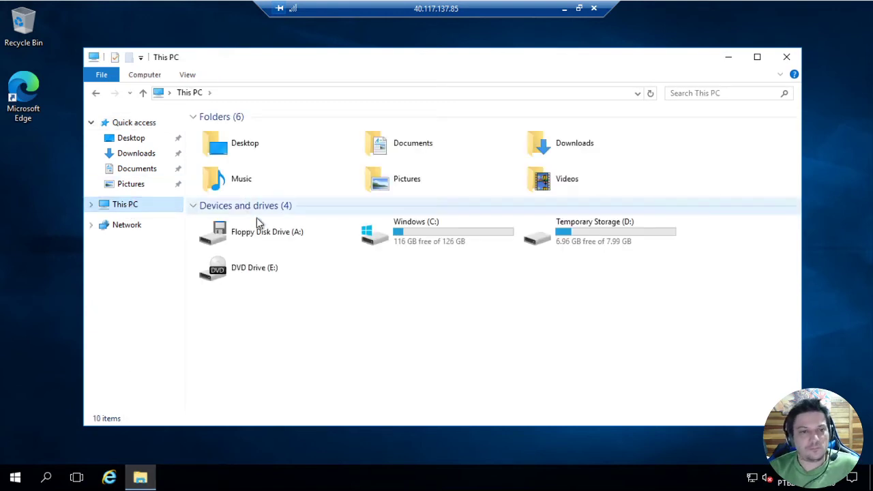
click(452, 228)
double_click(453, 225)
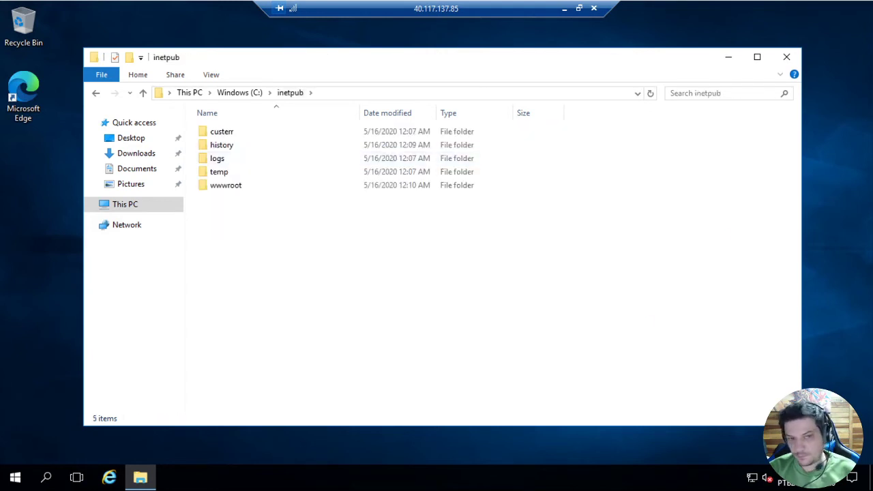
double_click(232, 188)
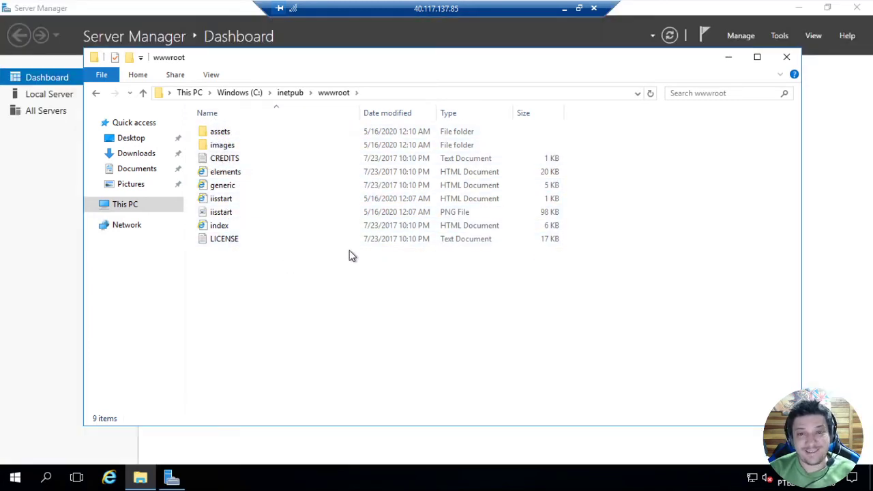
Minimize File Explorer and Server Manager, launch Microsoft Edge and complete its first-run setup with the Inspirational layout, without signing in
click(729, 58)
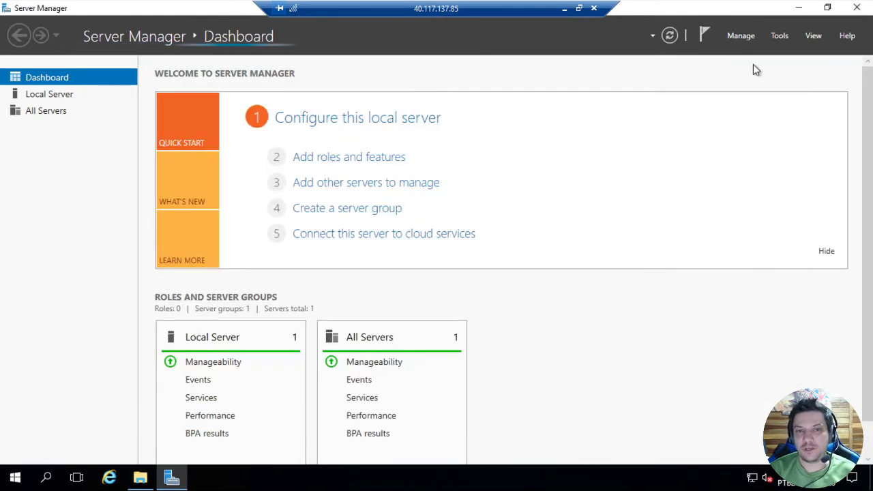
click(799, 7)
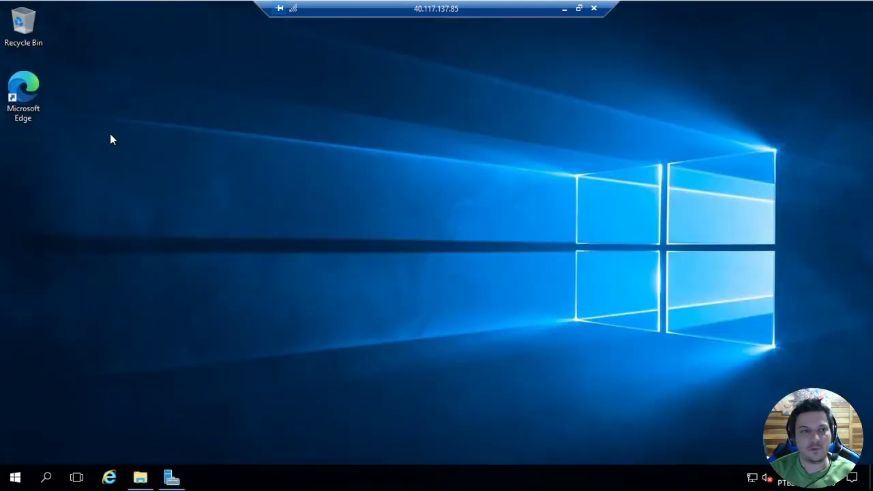
double_click(29, 94)
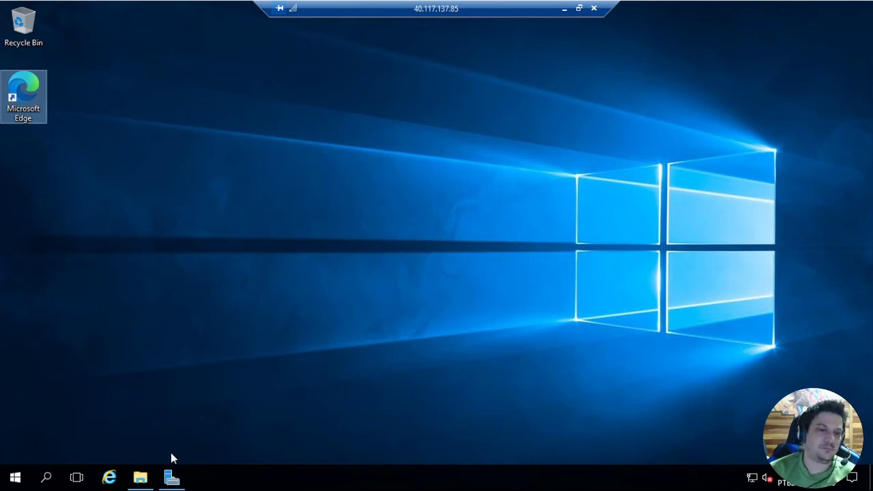
click(171, 477)
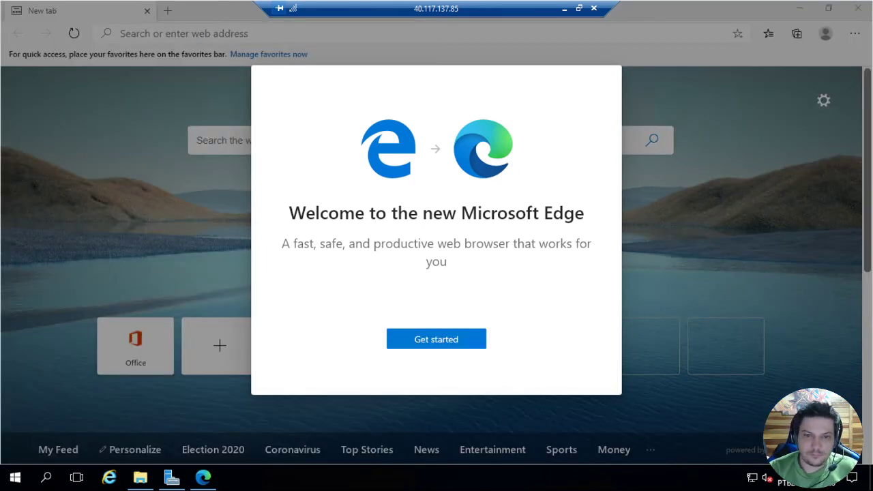
click(426, 343)
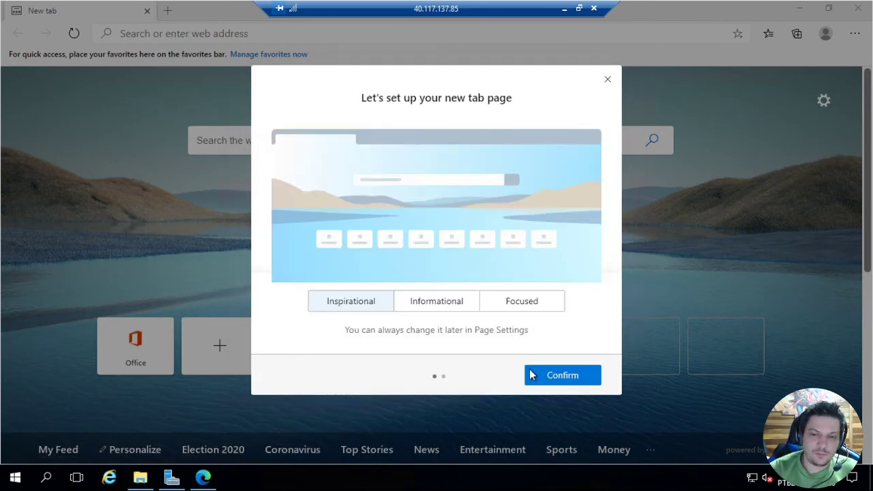
click(551, 375)
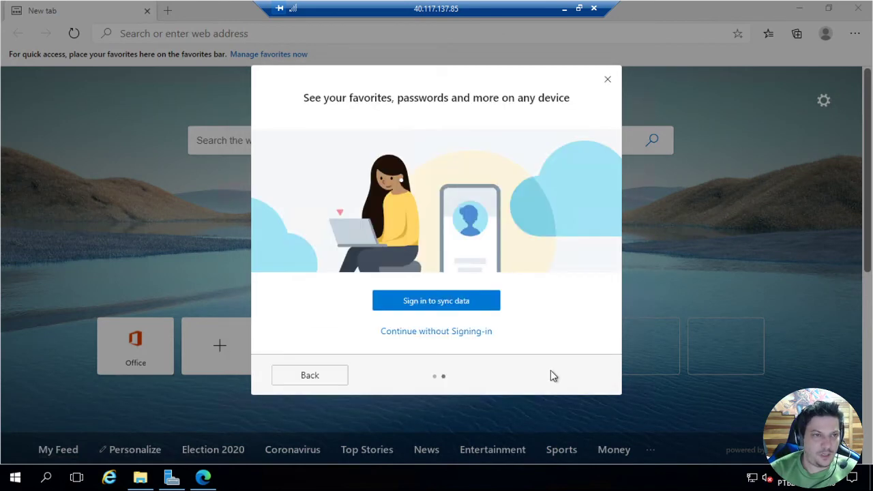
click(436, 341)
Load the IIS website at localhost in the VM's browser
click(235, 36)
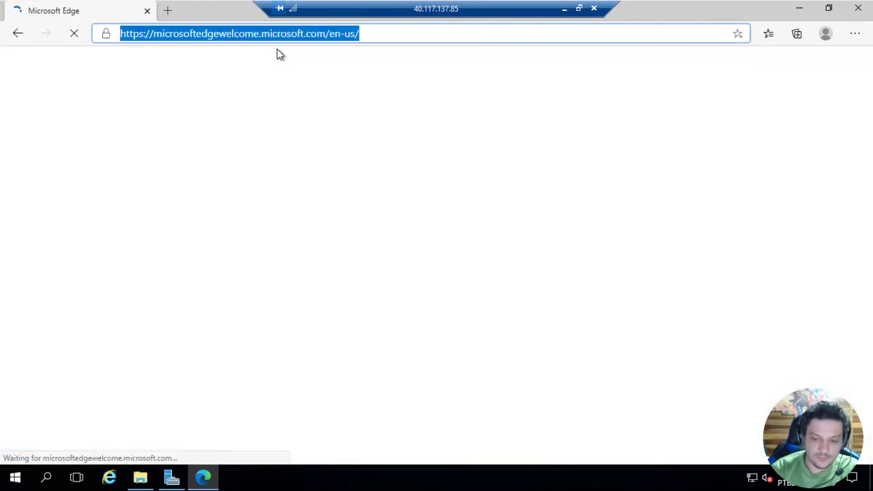
key(BackSpace)
text(localhost)
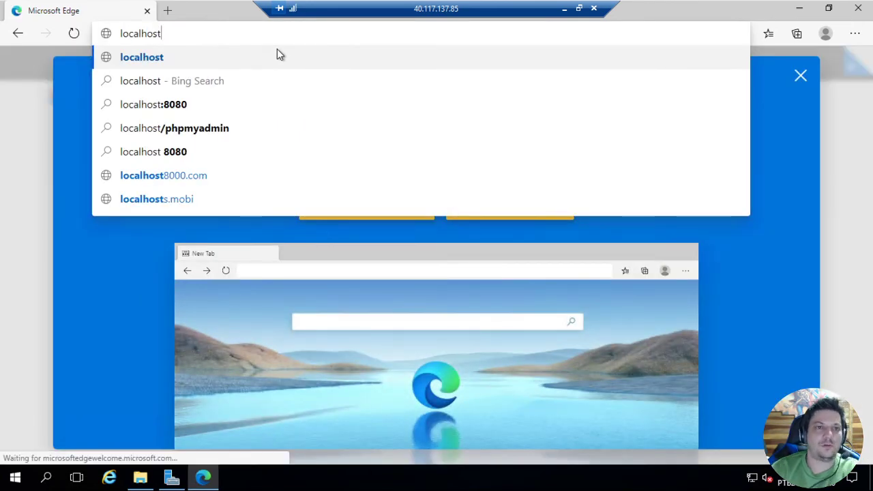
key(Return)
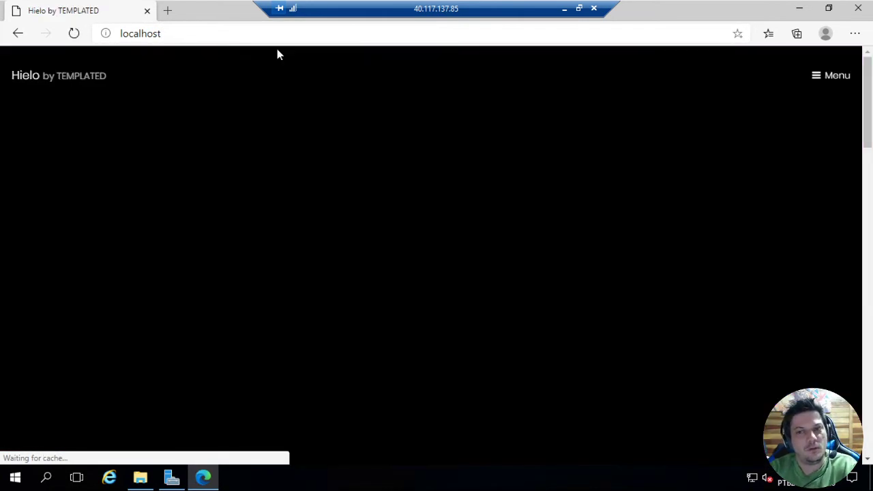
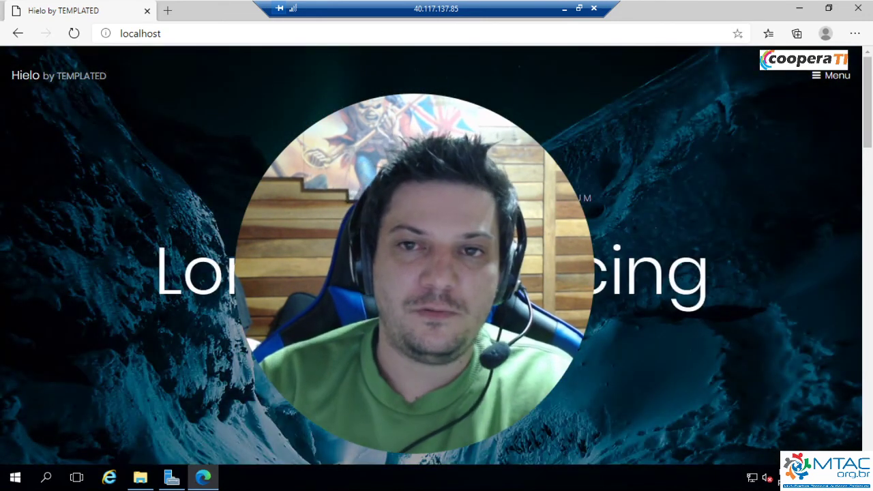
Minimize the remote session, return to the Azure portal and check the Disk Export page of VM02's OS disk
click(564, 9)
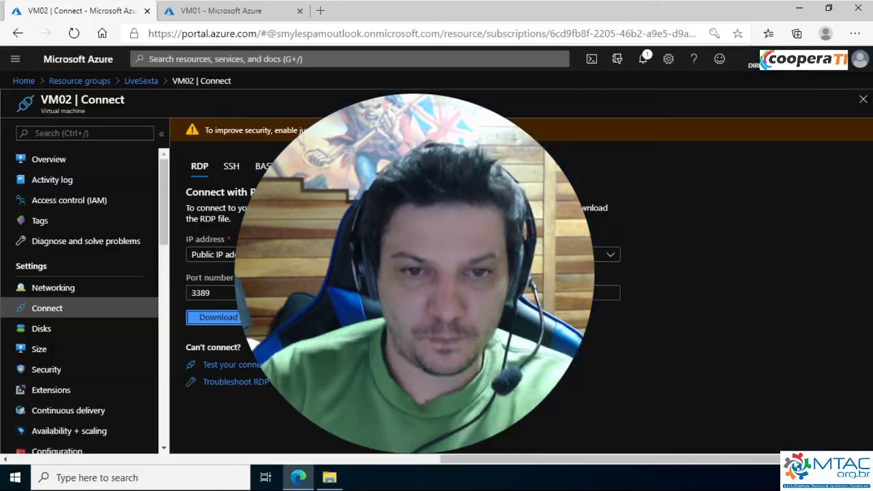
click(54, 165)
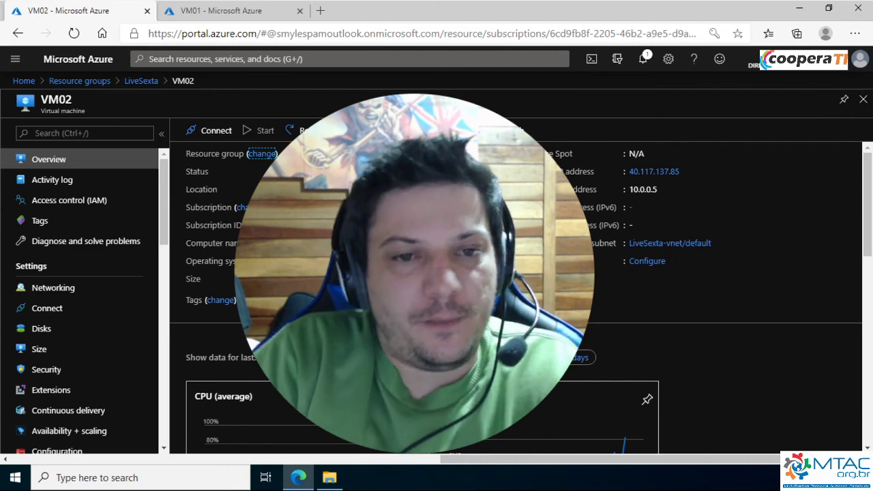
click(58, 330)
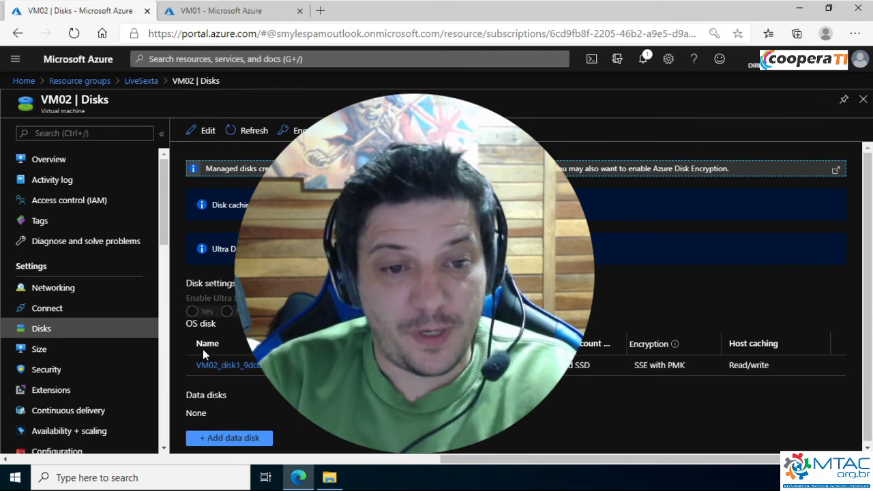
scroll(437, 301, down, 1)
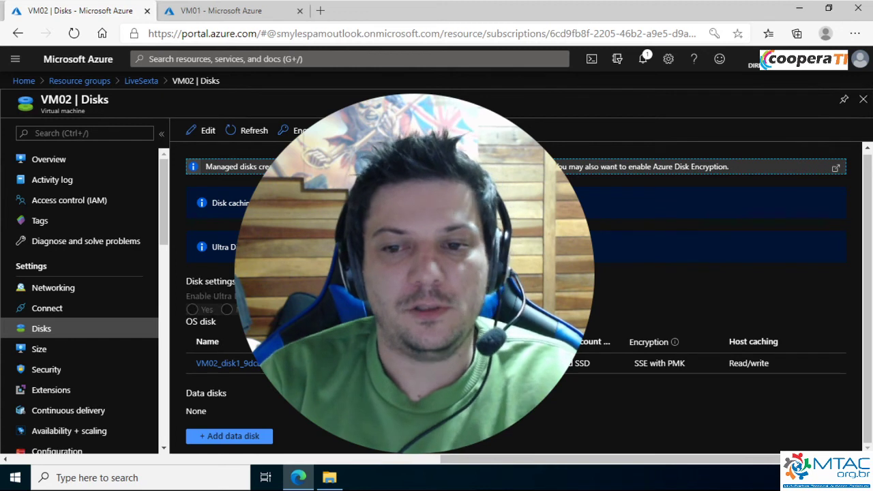
click(287, 363)
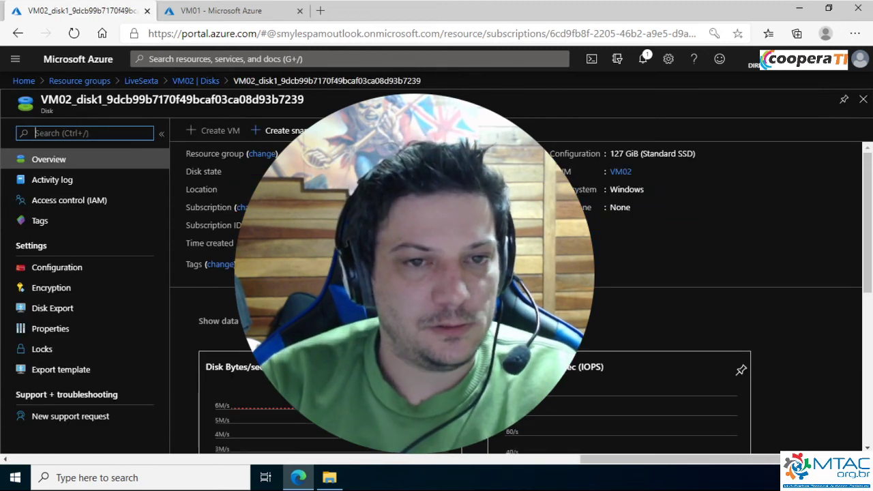
click(68, 311)
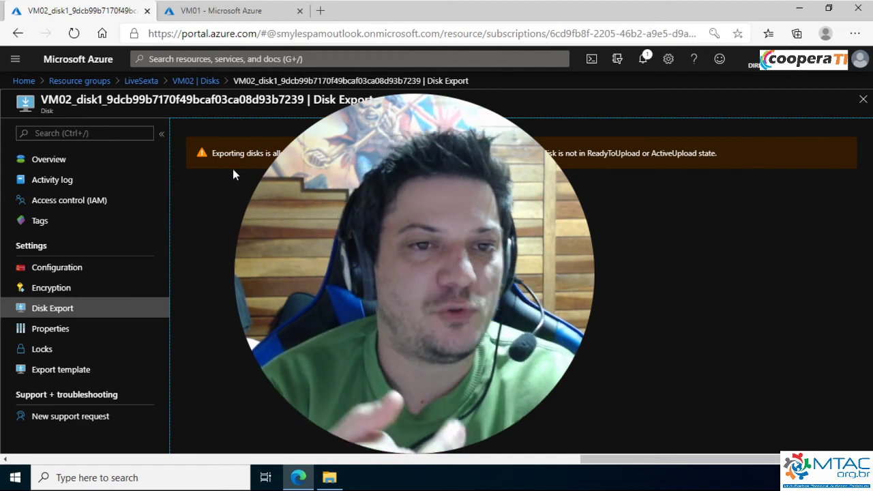
Open VM01 from the LiveSexta resource group and check its Disks page in both portal tabs
click(142, 81)
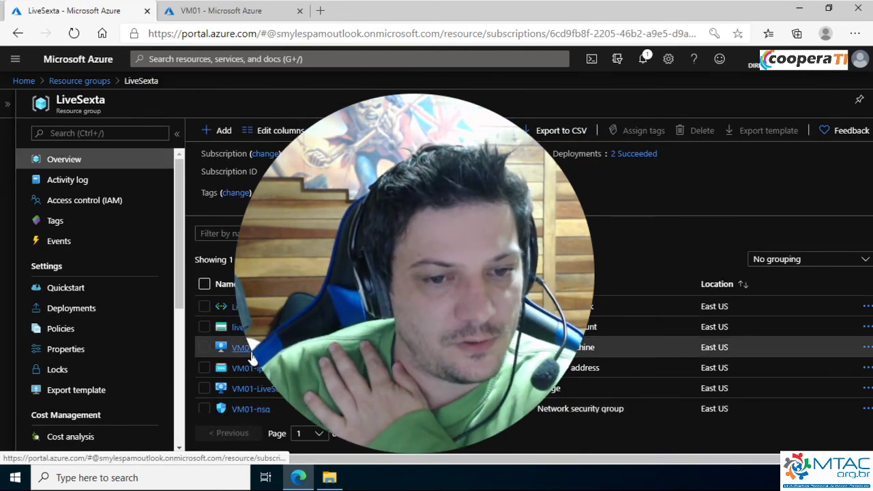
click(238, 331)
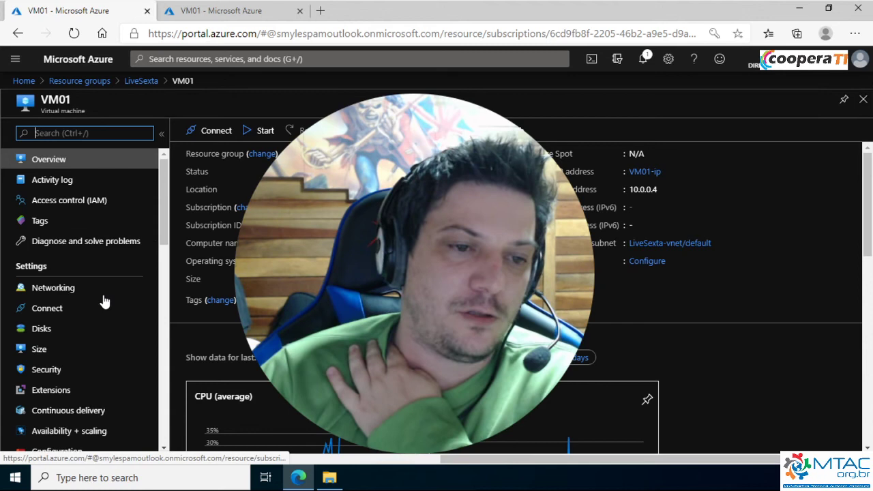
click(60, 330)
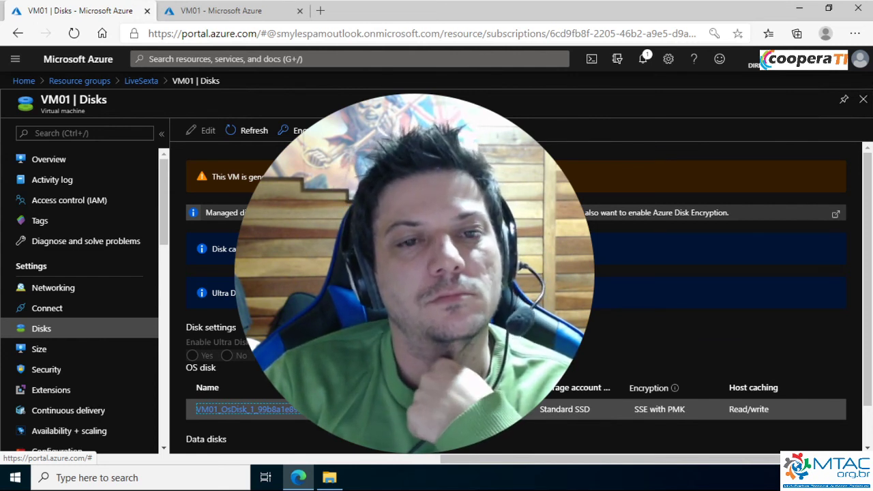
scroll(516, 287, down, 1)
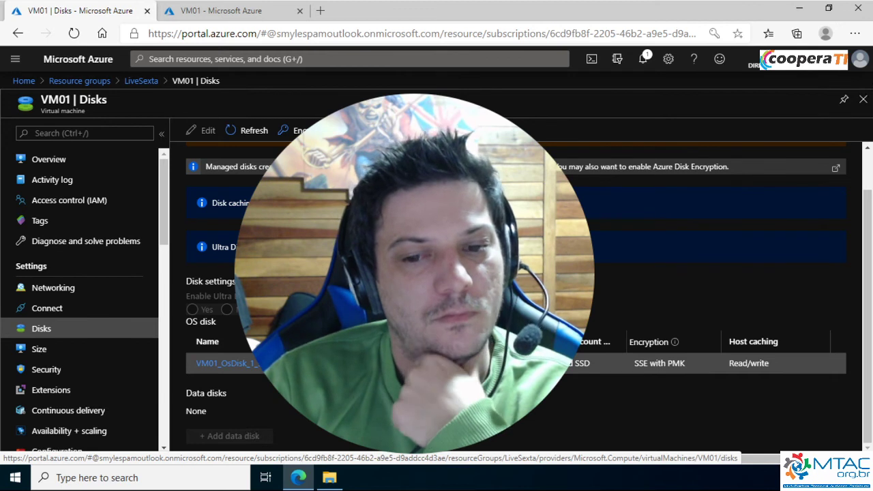
click(220, 11)
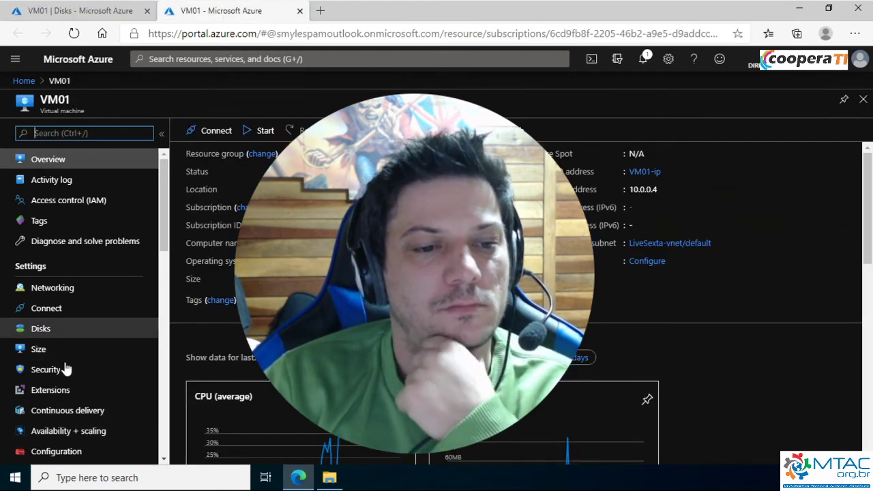
click(54, 333)
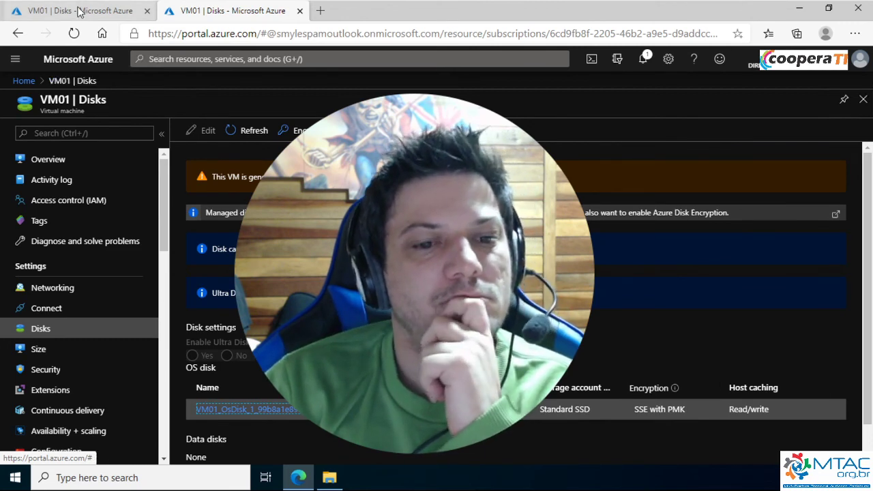
click(126, 11)
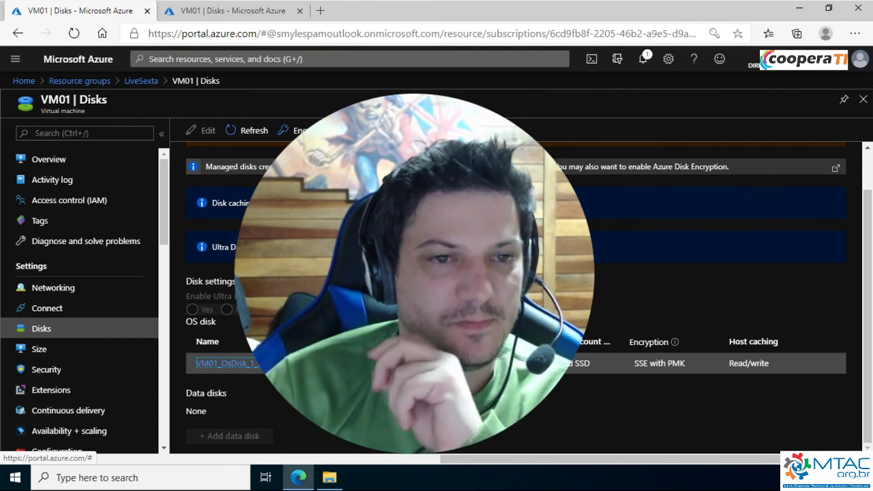
Open VM01's OS disk from the LiveSexta resource group and generate a disk export URL that expires in 360000 seconds
click(140, 80)
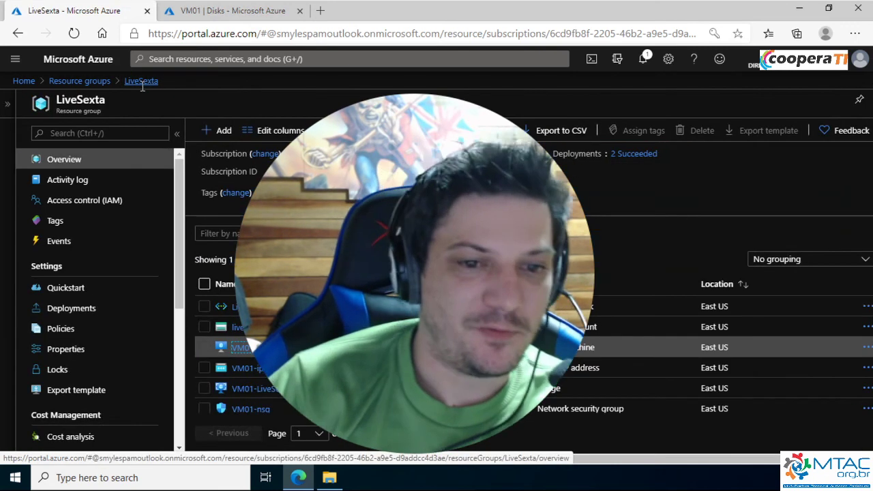
scroll(244, 353, down, 2)
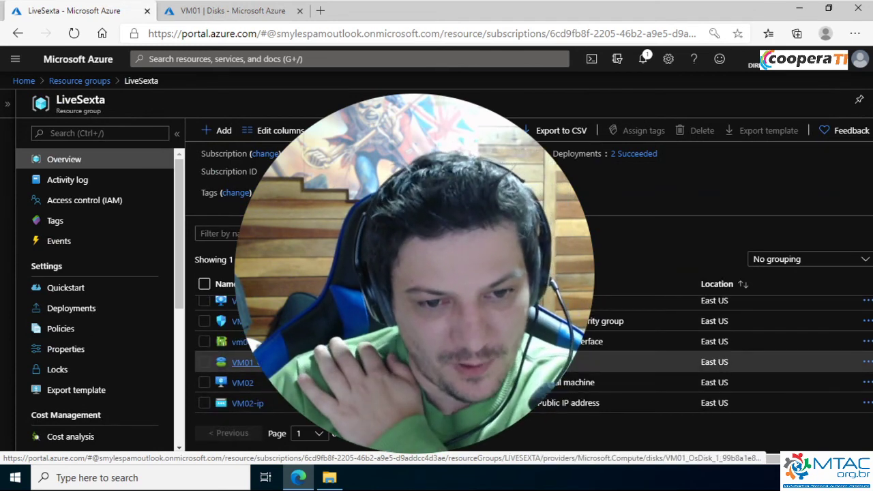
click(242, 363)
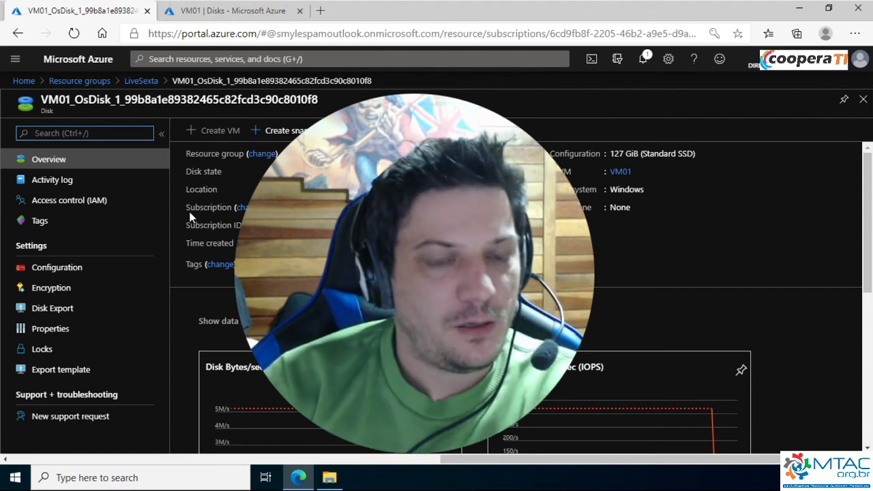
scroll(194, 218, down, 2)
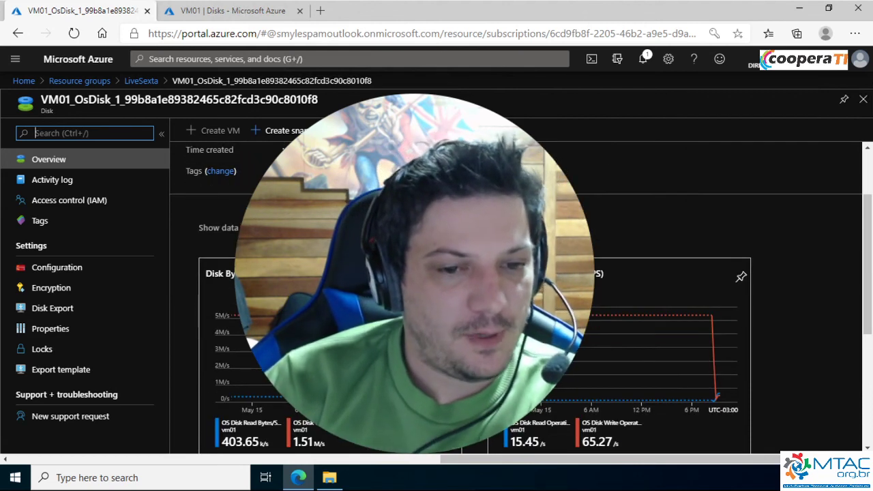
click(58, 311)
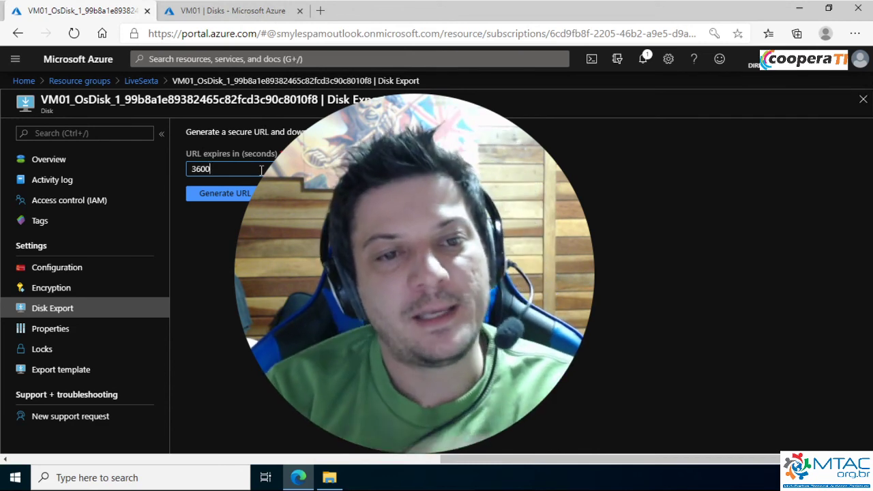
text(00)
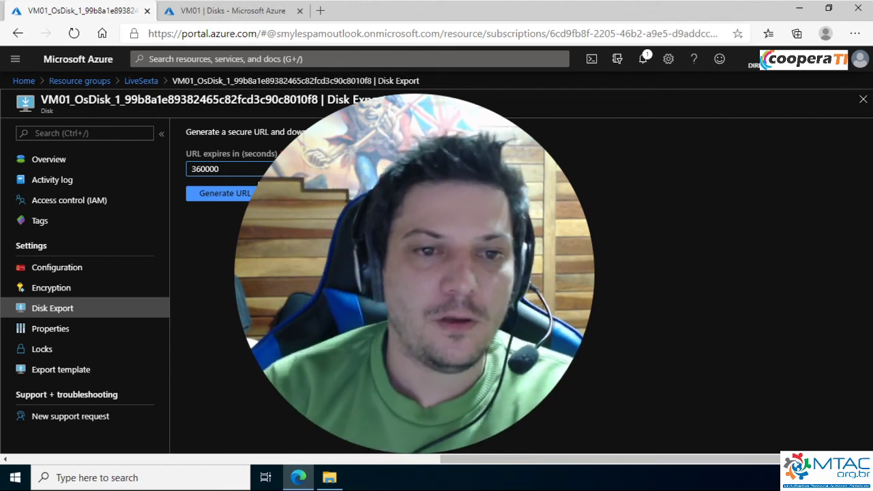
click(250, 193)
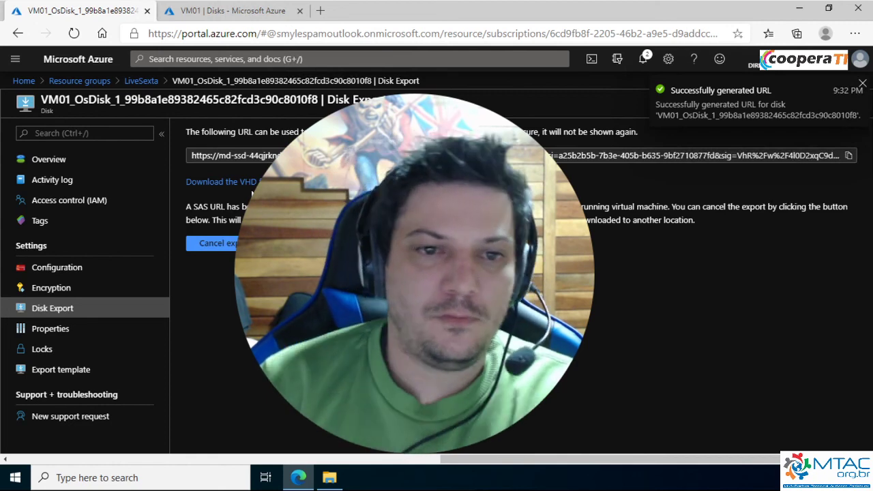
Examine the generated VHD download URL, try to leave for the disk's overview, and stay on the Disk Export page instead
click(244, 157)
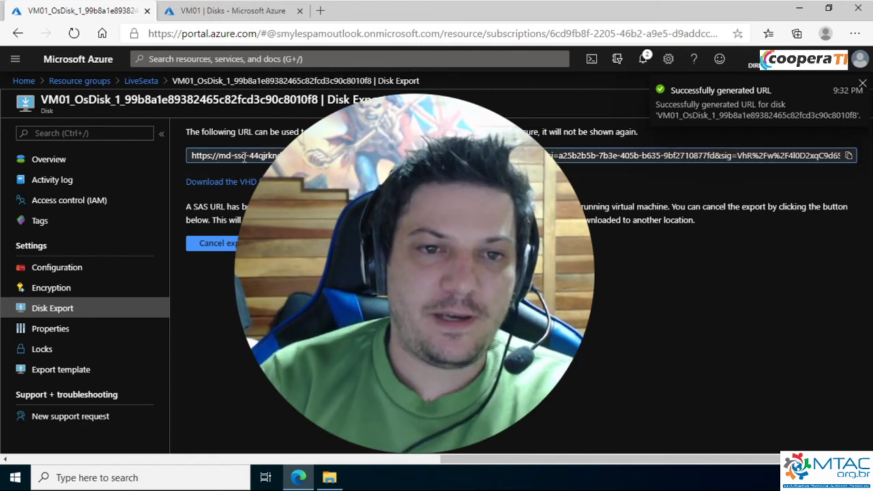
drag(216, 155, 307, 157)
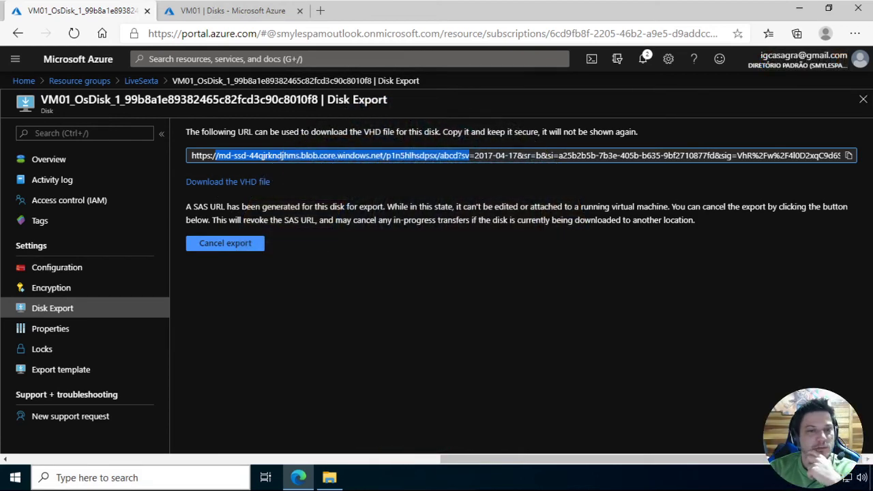
click(62, 162)
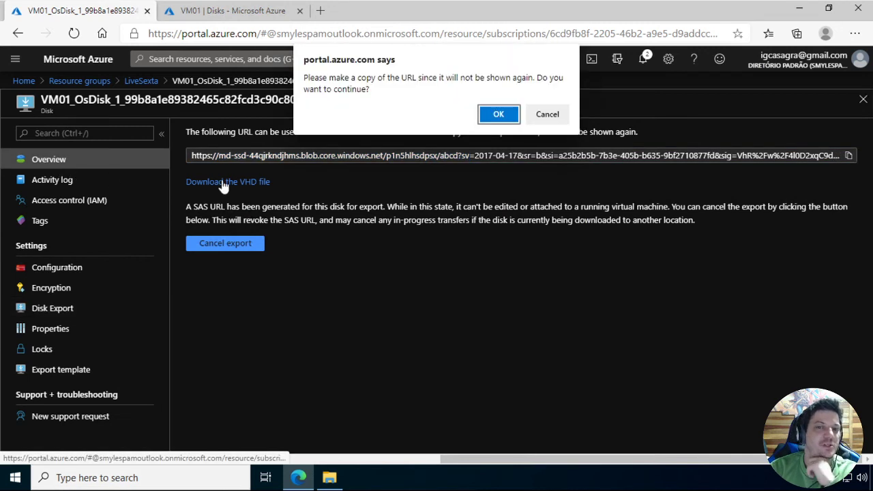
click(548, 116)
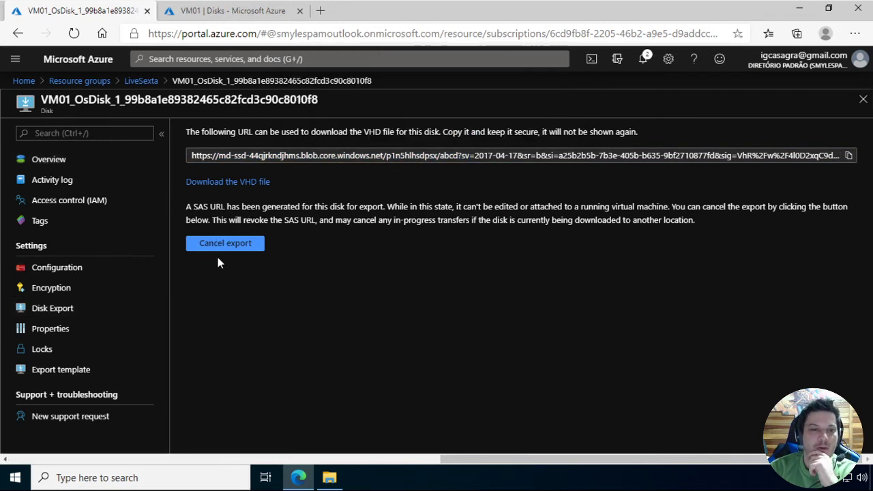
click(55, 316)
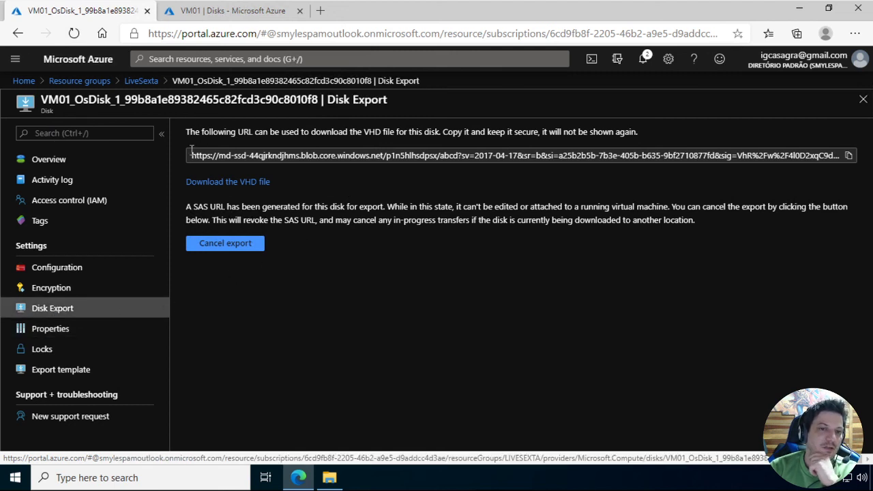